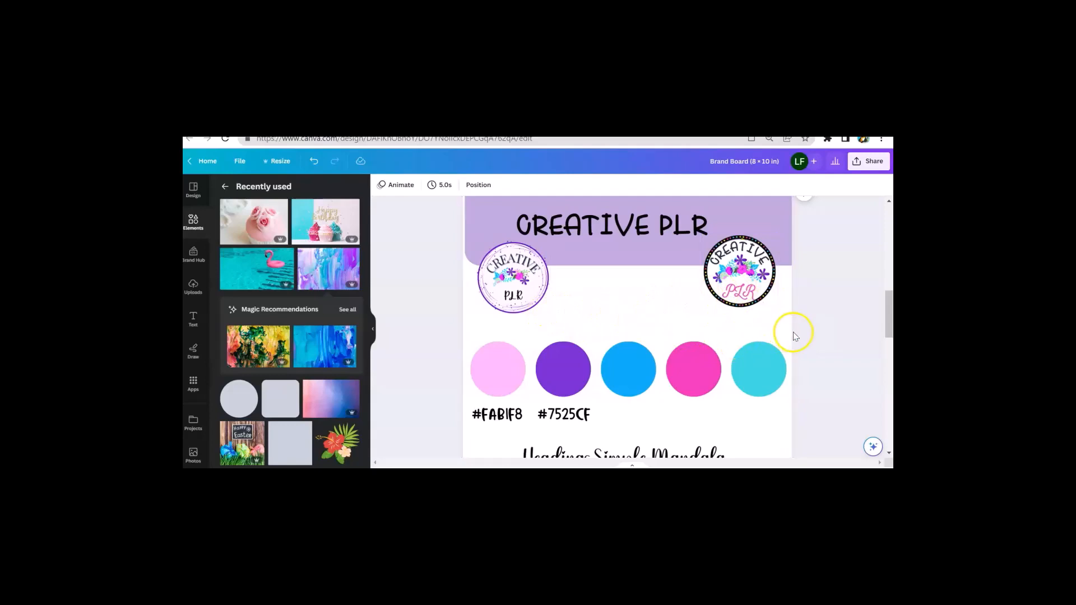
Step: Review the Creative PLR brand board on page 2, from the logos and colour circles to the photo strip
scroll(816, 342, down, 3)
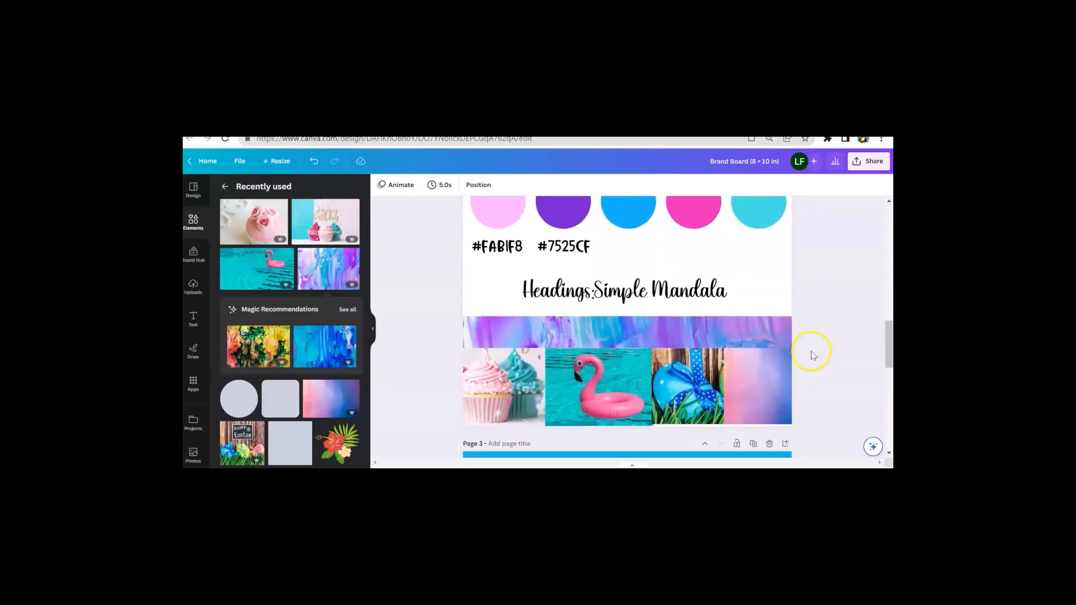
scroll(802, 353, up, 3)
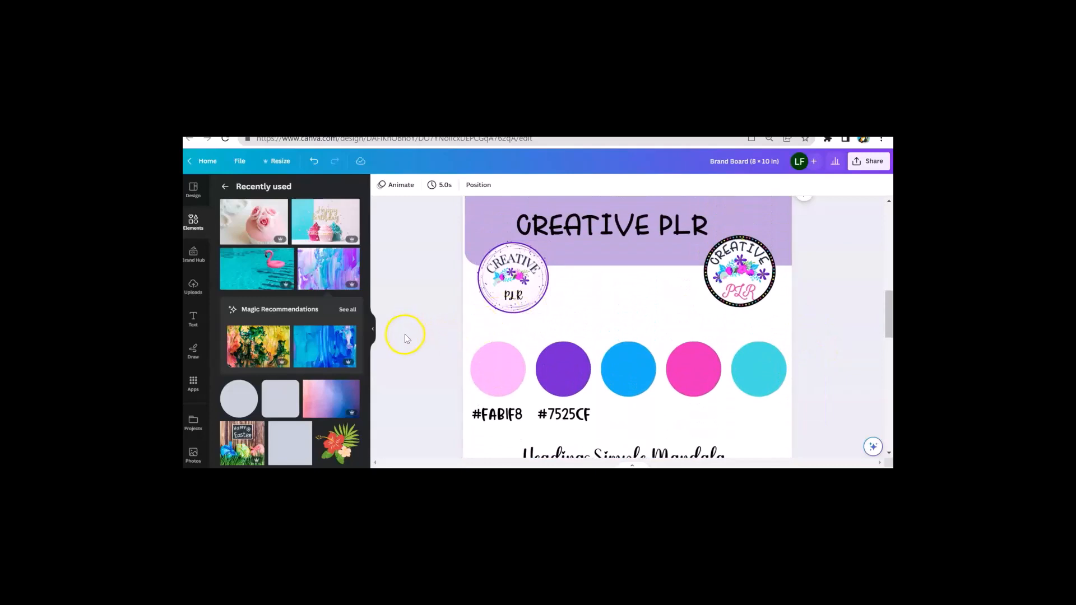
scroll(422, 340, down, 1)
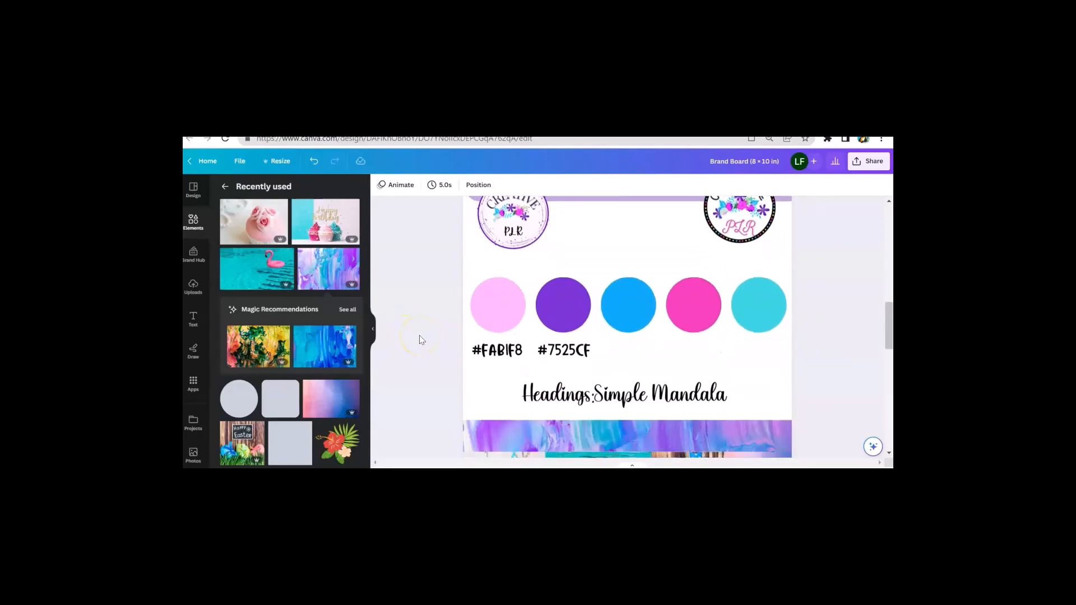
scroll(419, 336, up, 2)
scroll(443, 342, down, 1)
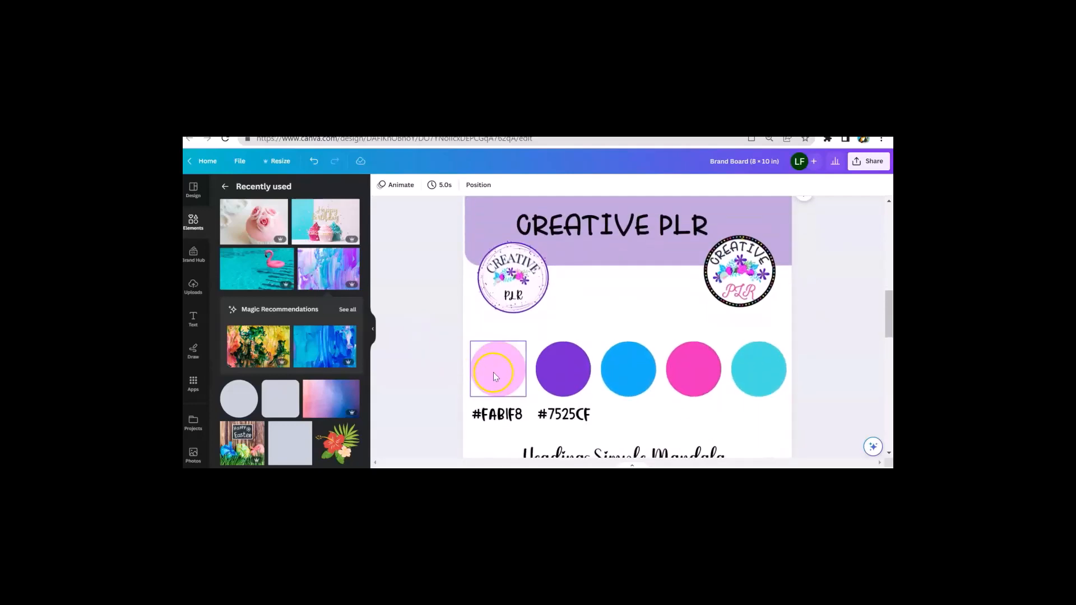
scroll(423, 317, up, 2)
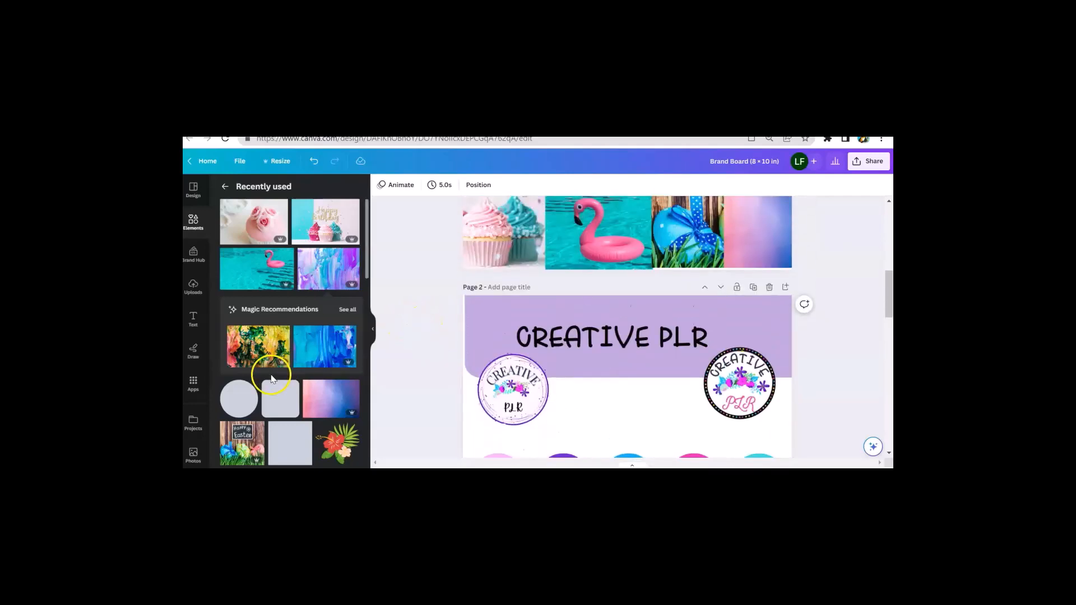
Step: Add a circle from the recently used elements to page 2, shrink it and place it between the two logos
scroll(240, 400, down, 2)
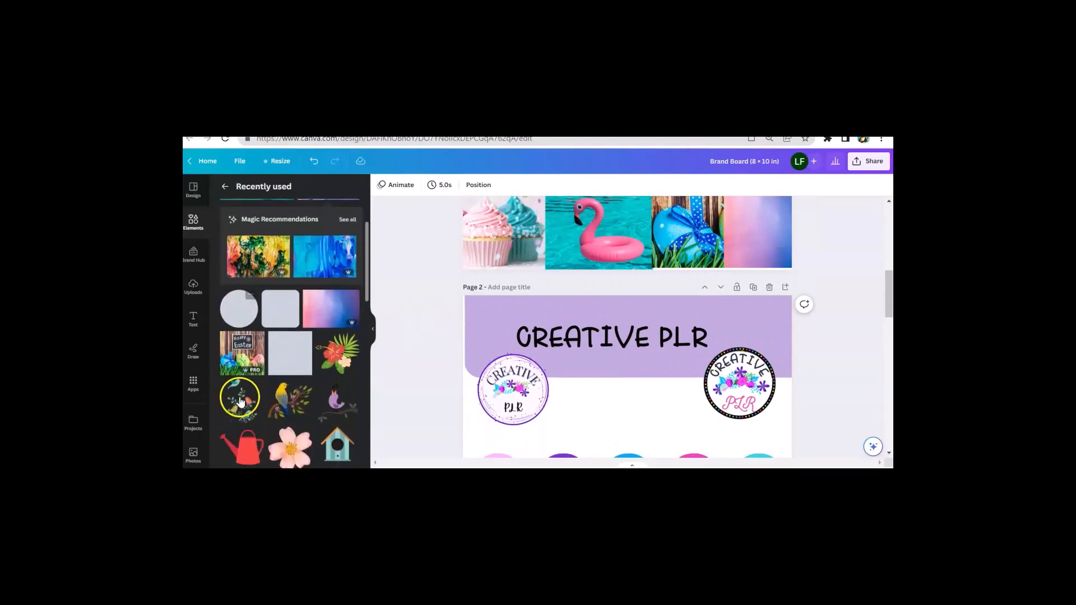
click(240, 285)
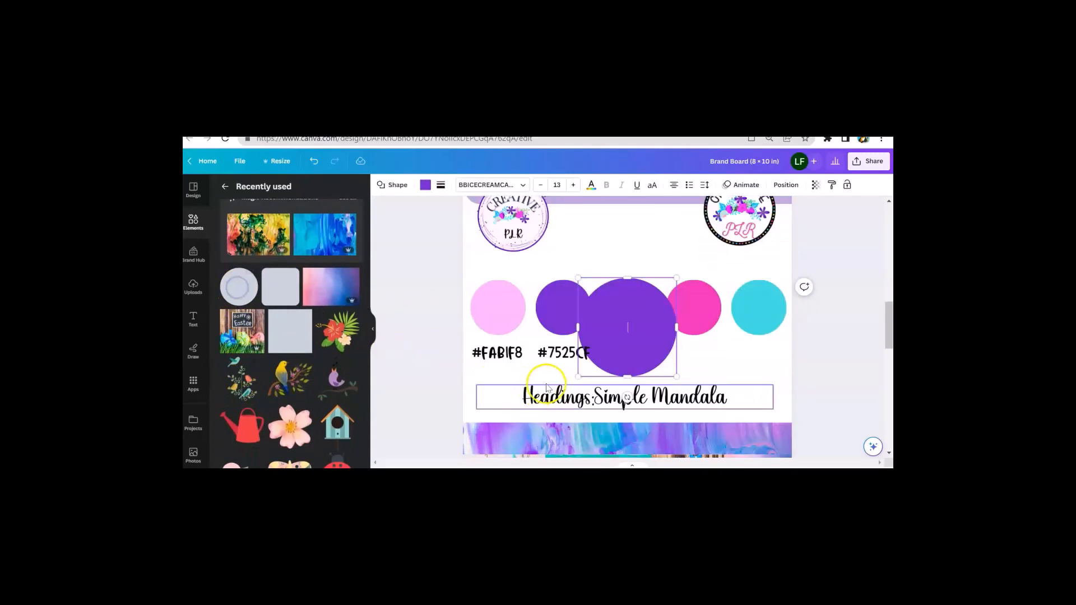
click(618, 329)
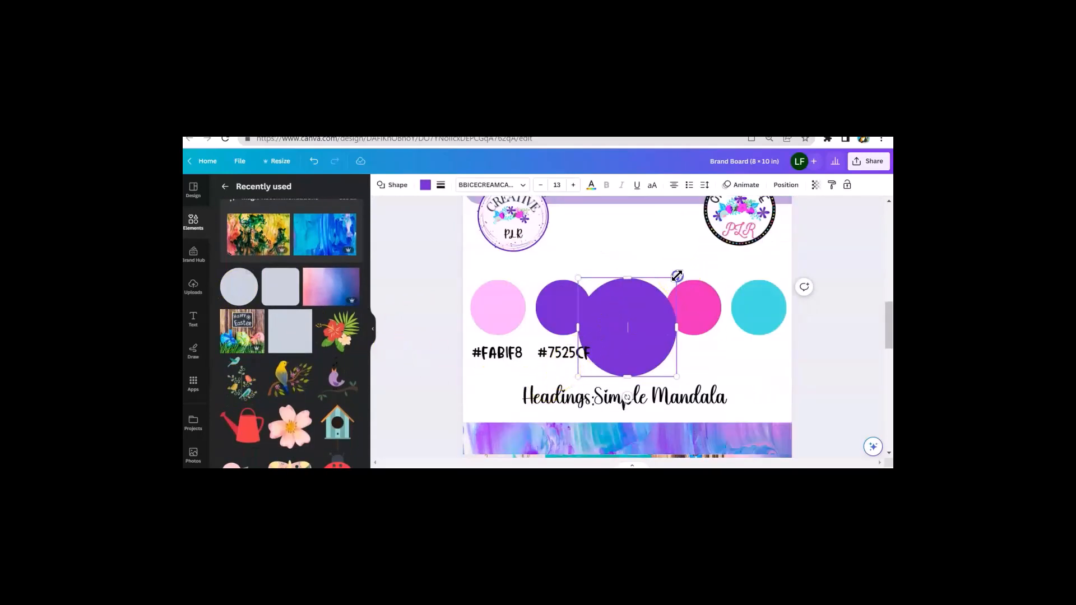
drag(677, 276, 631, 222)
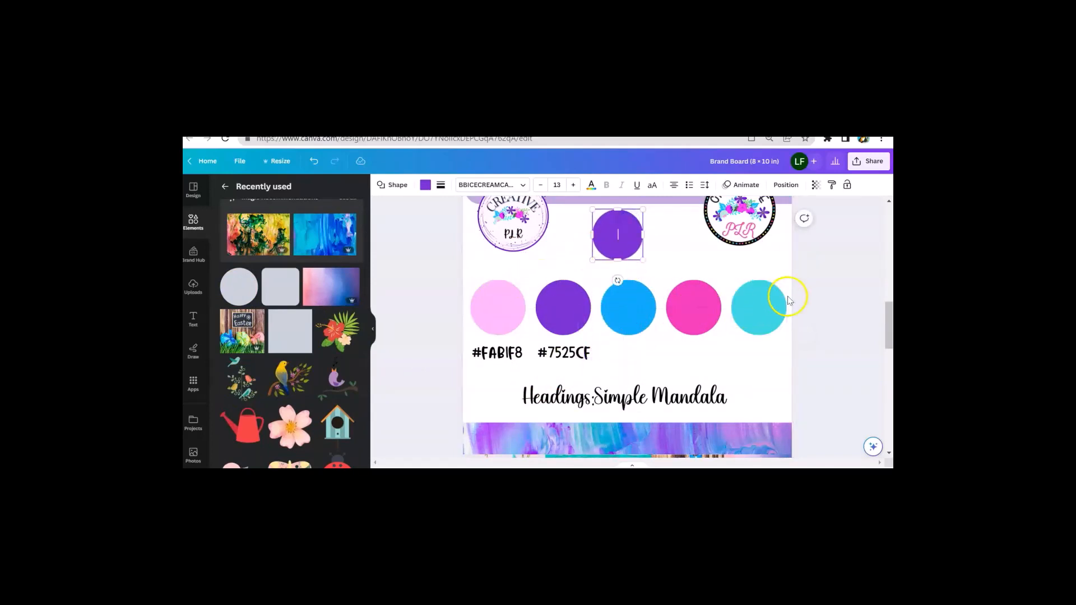
scroll(819, 305, up, 1)
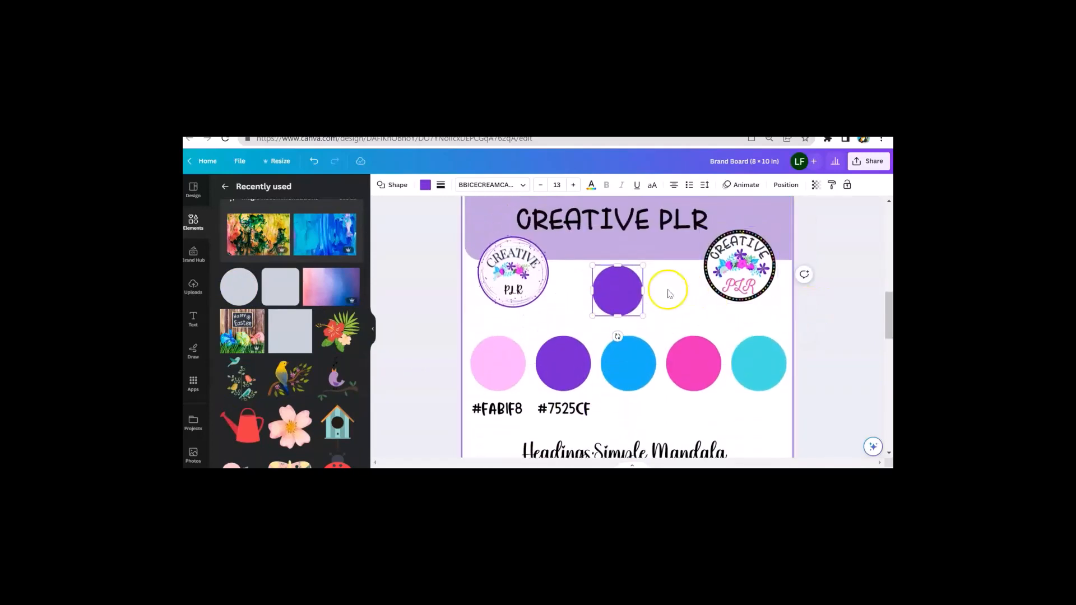
Step: Recolour the new circle with the dark blue from the Creative PLR palette and move it just above the light blue circle
click(425, 185)
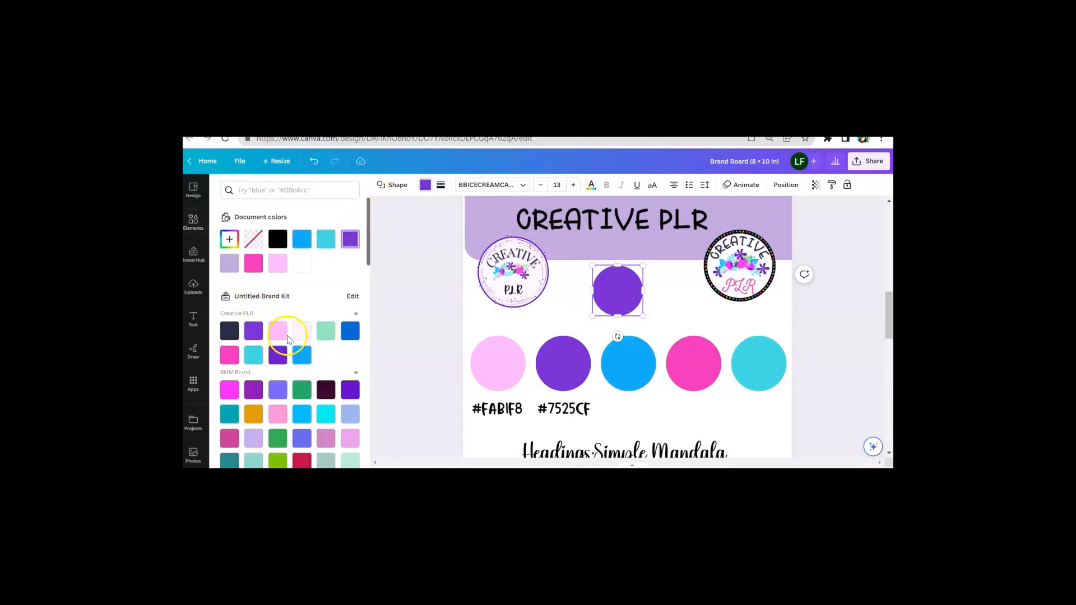
click(348, 333)
click(432, 320)
mouse_move(629, 296)
mouse_down()
mouse_move(655, 310)
mouse_move(641, 310)
mouse_up()
scroll(664, 334, down, 1)
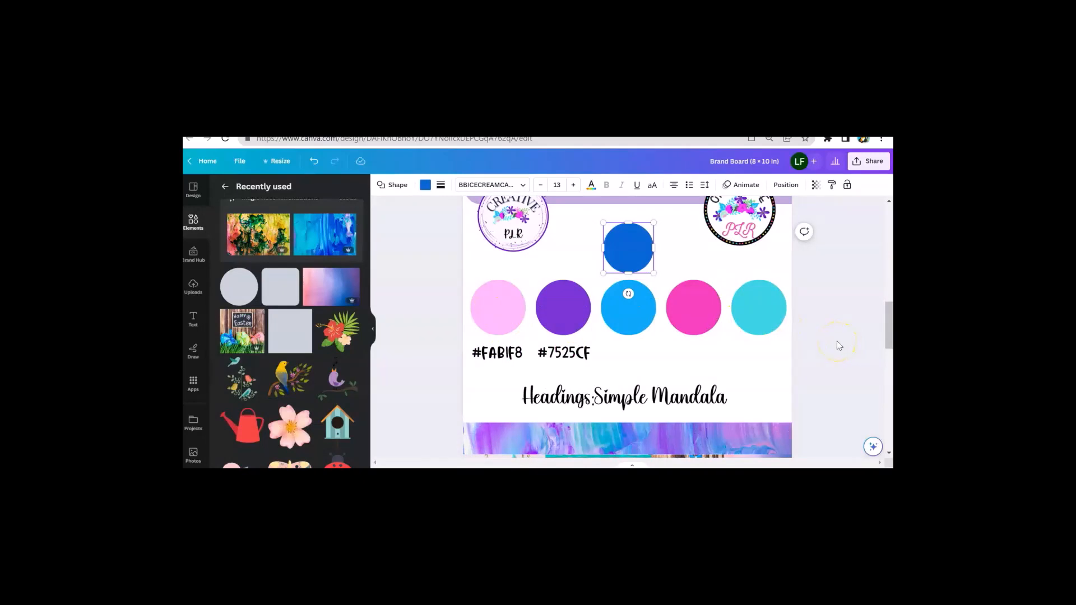
Step: Move the "Headings:Simple Mandala" text on page 2 up, closer to the colour codes
scroll(837, 341, down, 1)
scroll(836, 341, up, 1)
scroll(503, 313, down, 3)
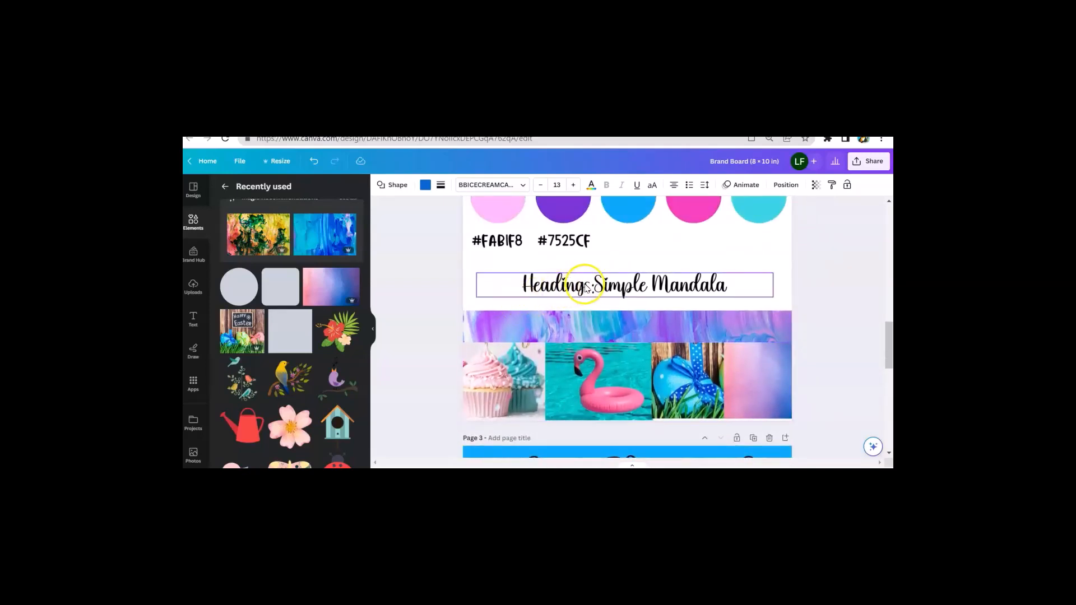
drag(583, 284, 613, 276)
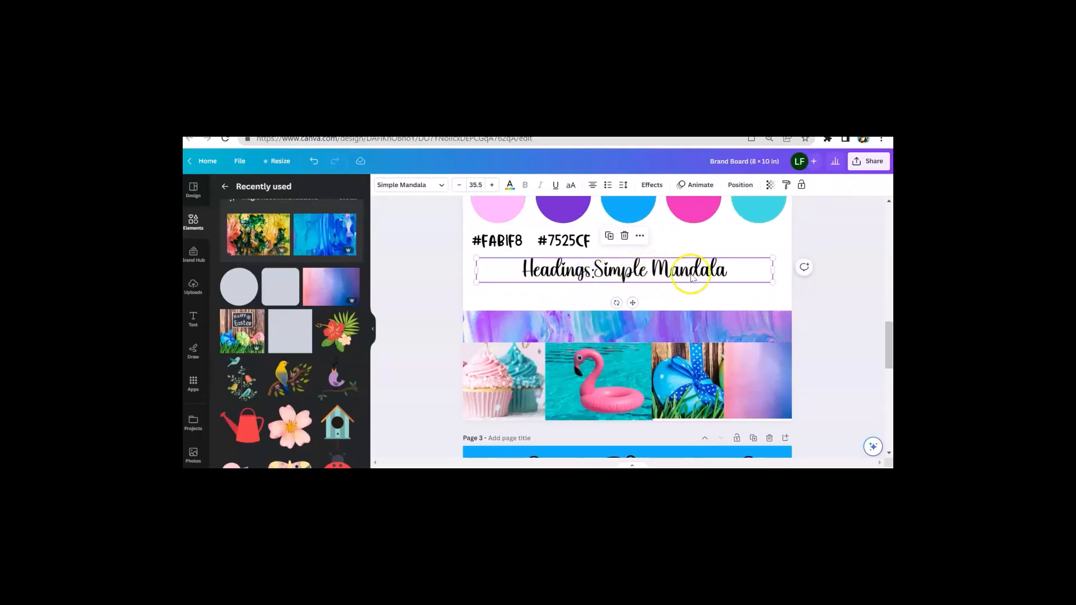
Step: Check the fonts of the heading and subheading samples on page 1 and nudge the "SUB HEADING LOVELO" line slightly to the left
scroll(705, 281, up, 2)
scroll(713, 330, up, 10)
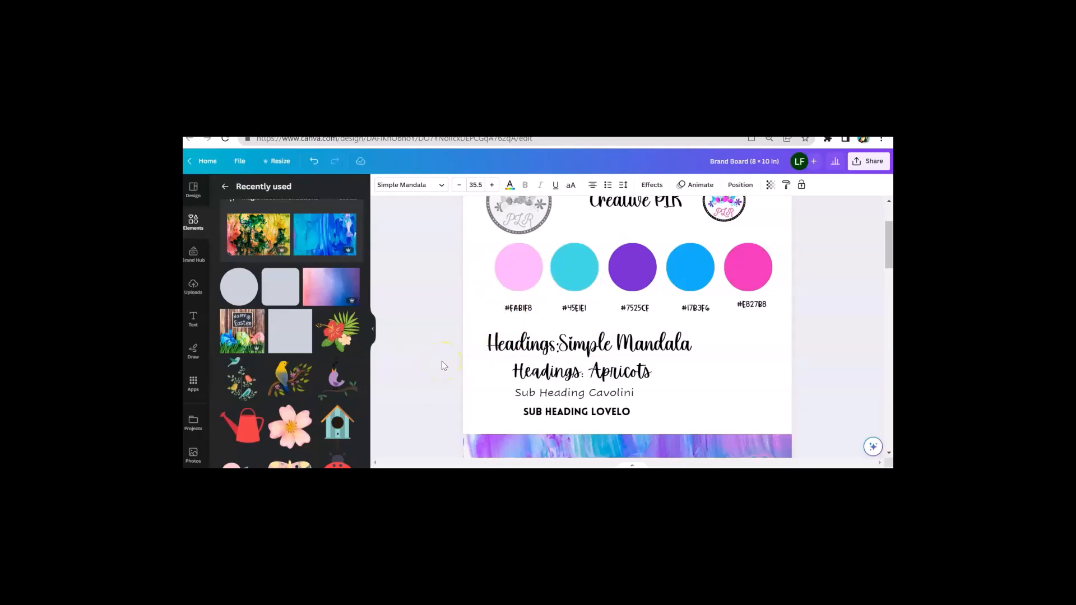
scroll(448, 331, down, 1)
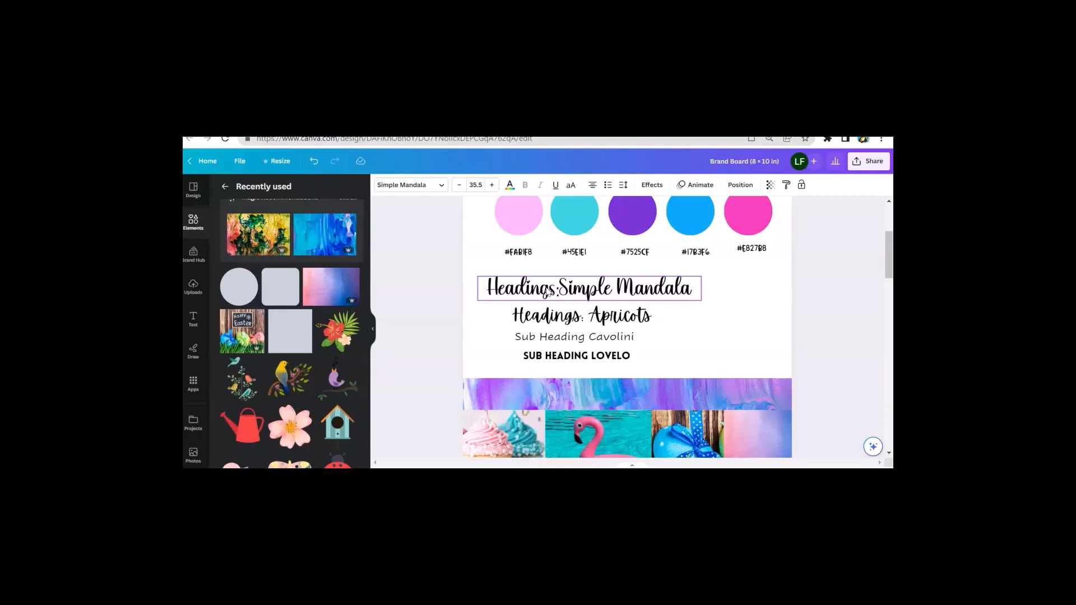
click(458, 309)
click(675, 291)
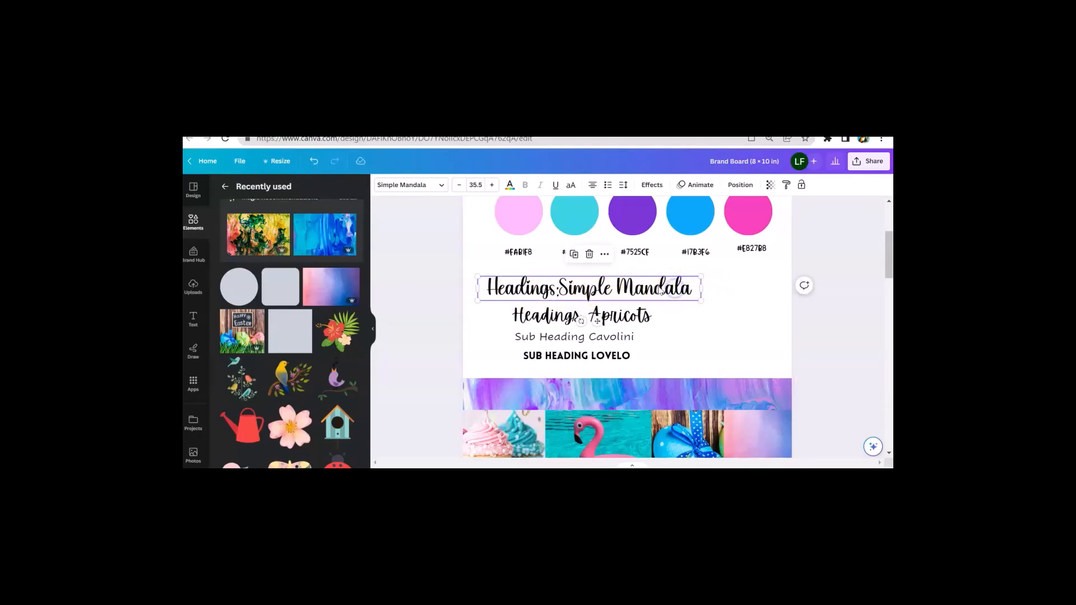
scroll(631, 268, down, 1)
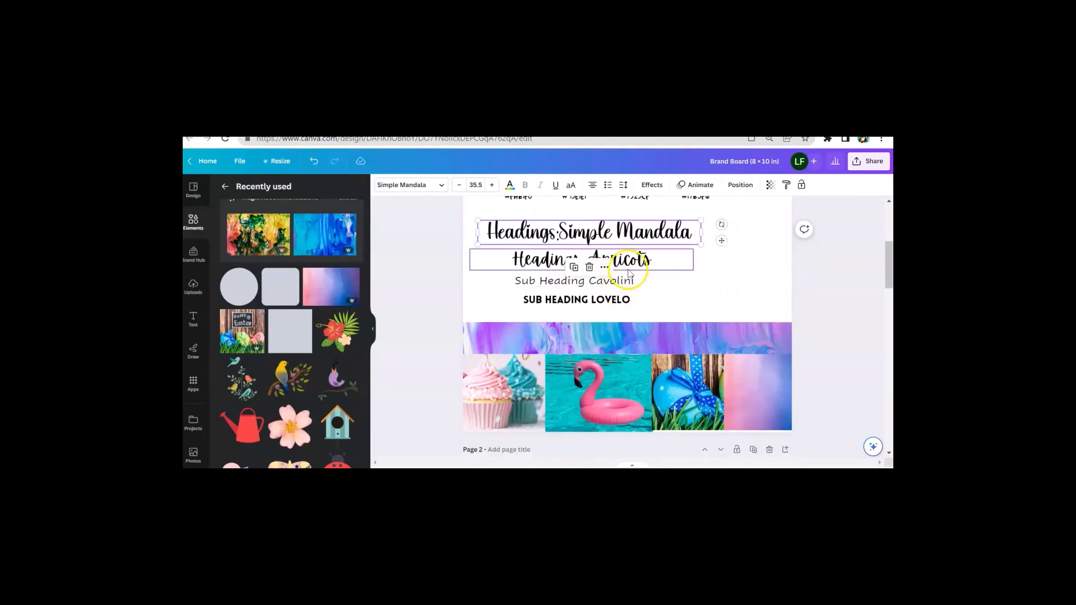
click(631, 267)
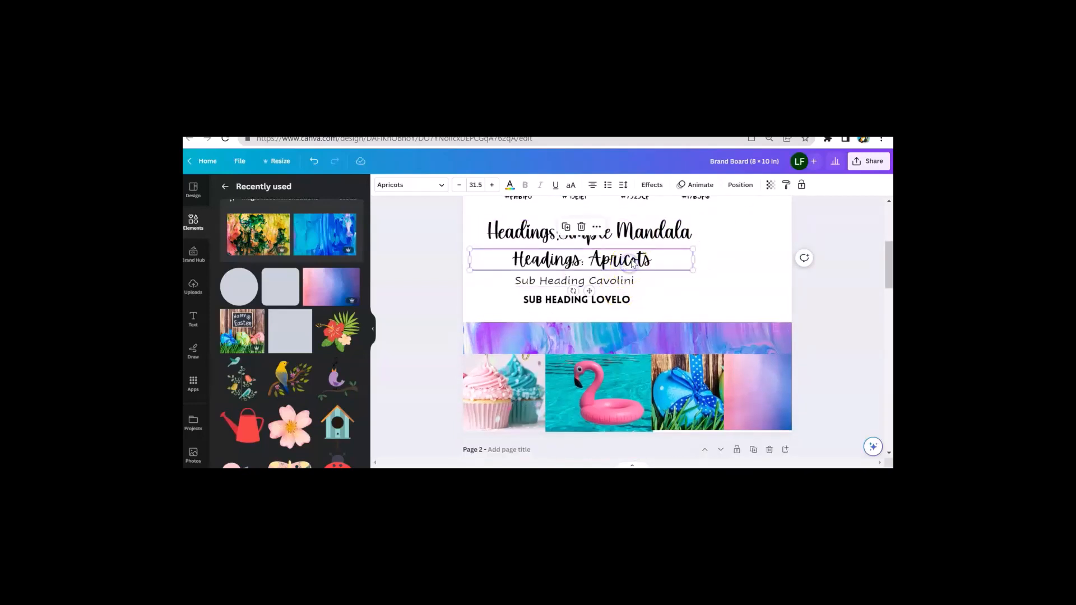
click(632, 282)
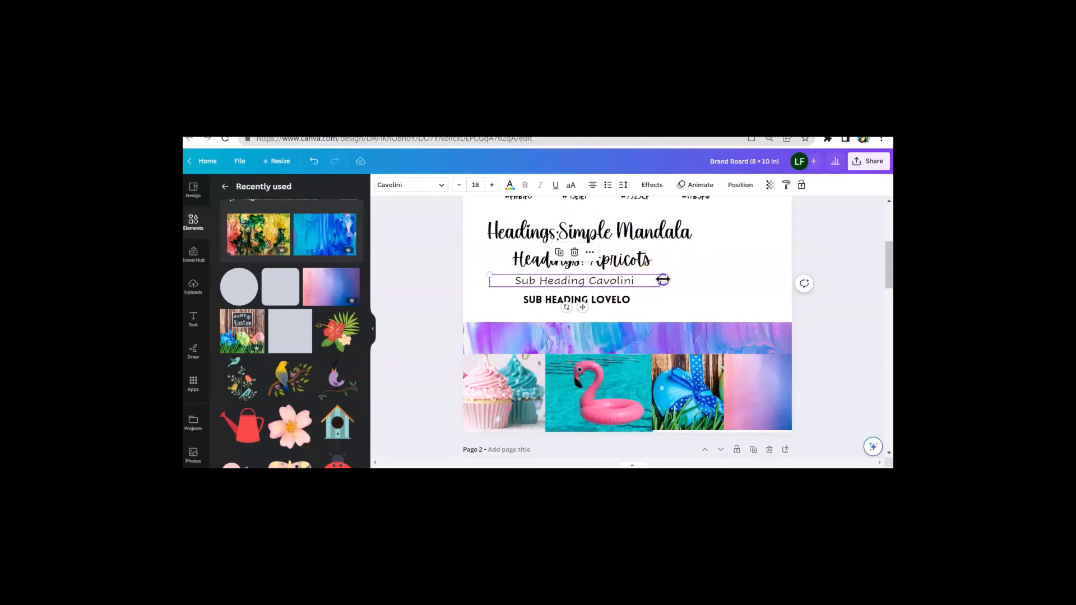
drag(663, 280, 620, 298)
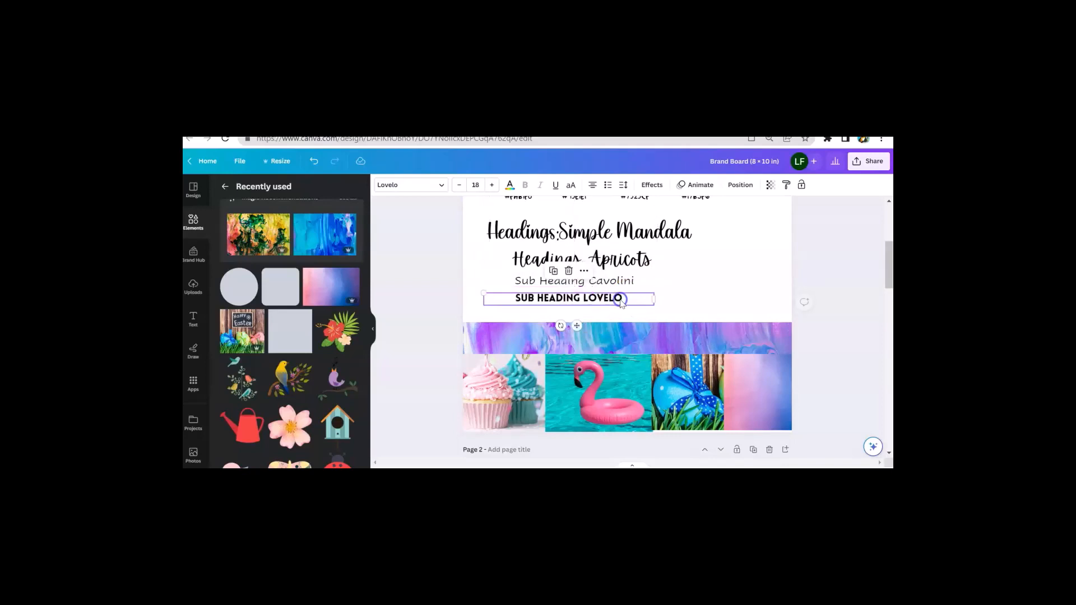
Step: Compare the Simple Mandala and Apricots heading samples on page 1
click(546, 281)
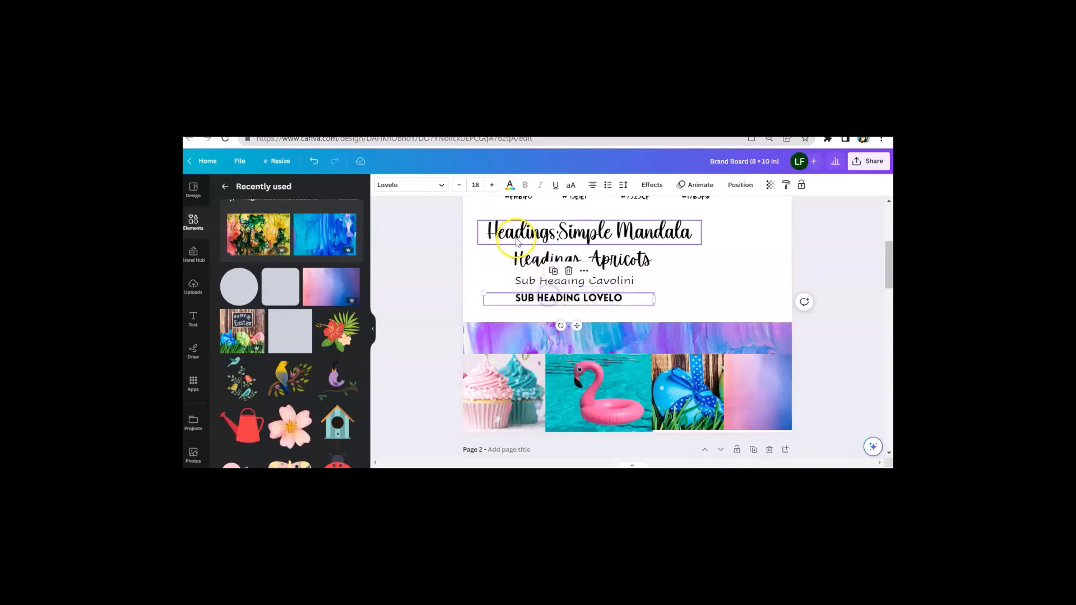
click(527, 264)
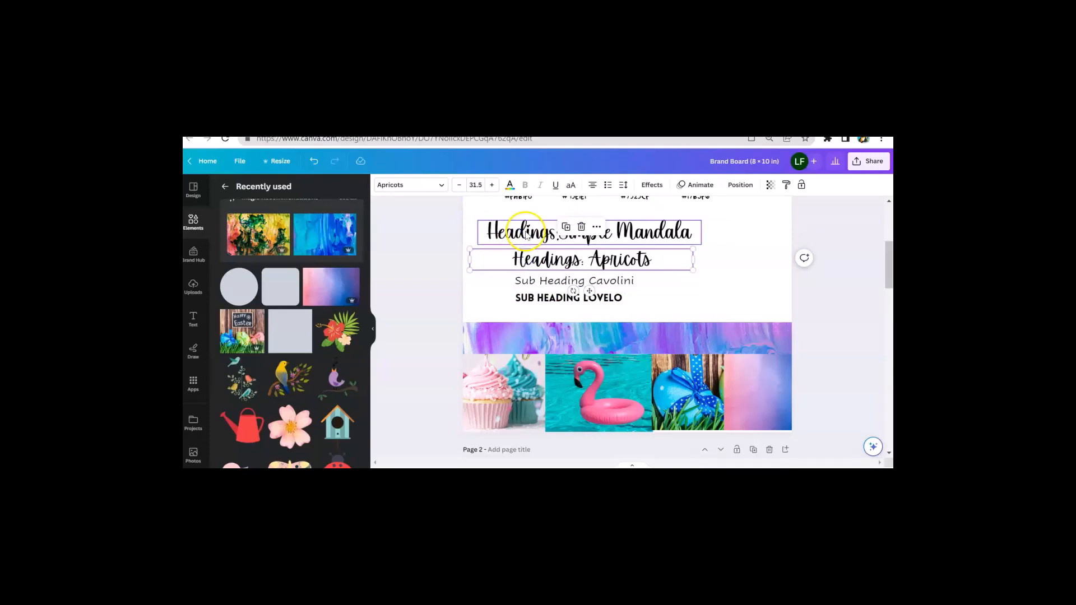
click(439, 259)
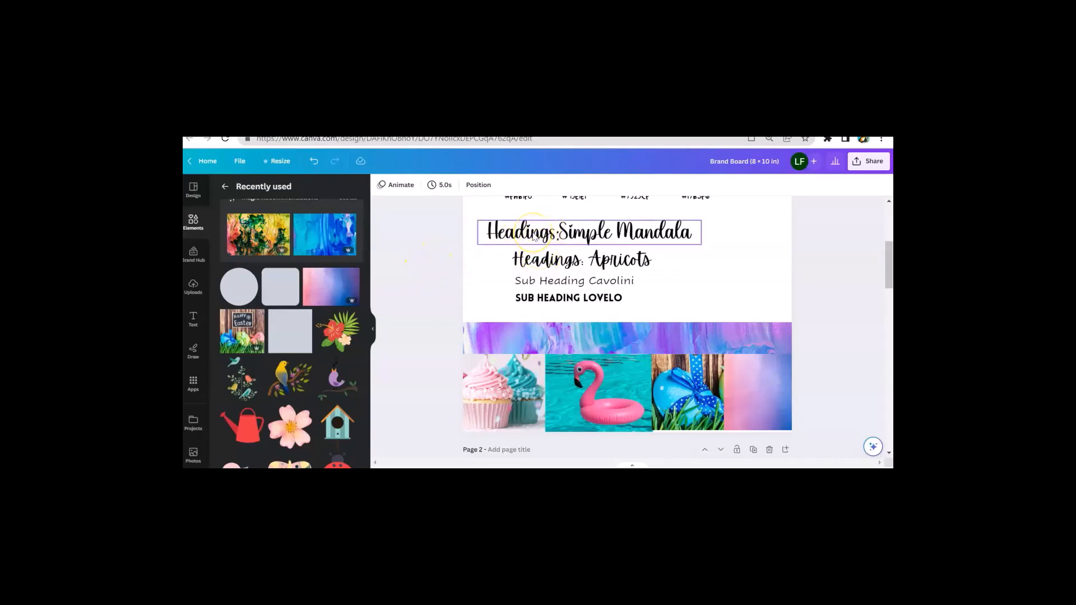
click(452, 241)
click(465, 247)
click(522, 236)
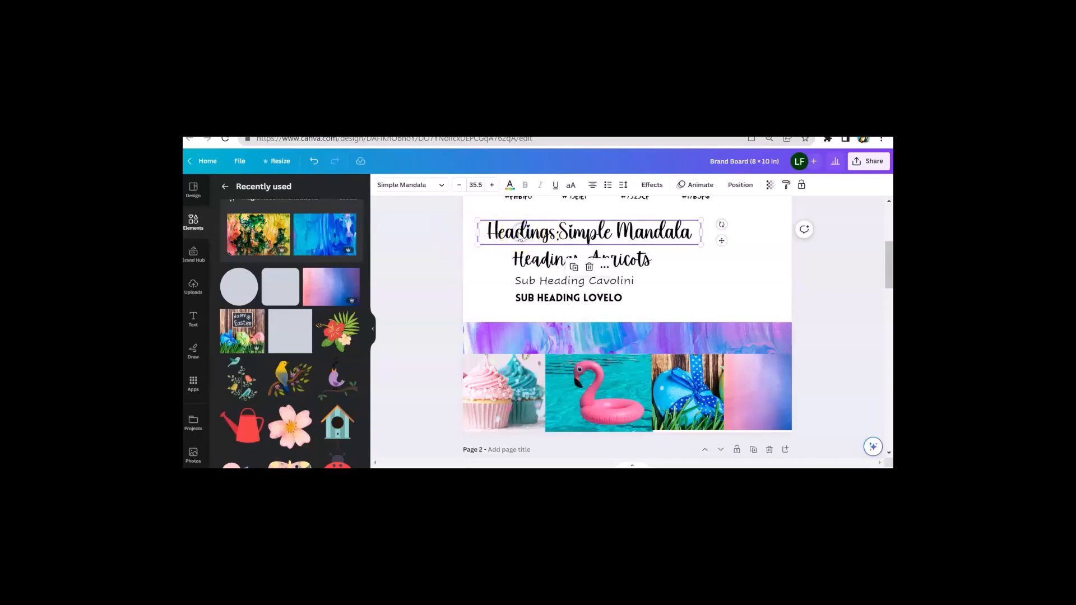
click(443, 275)
click(797, 270)
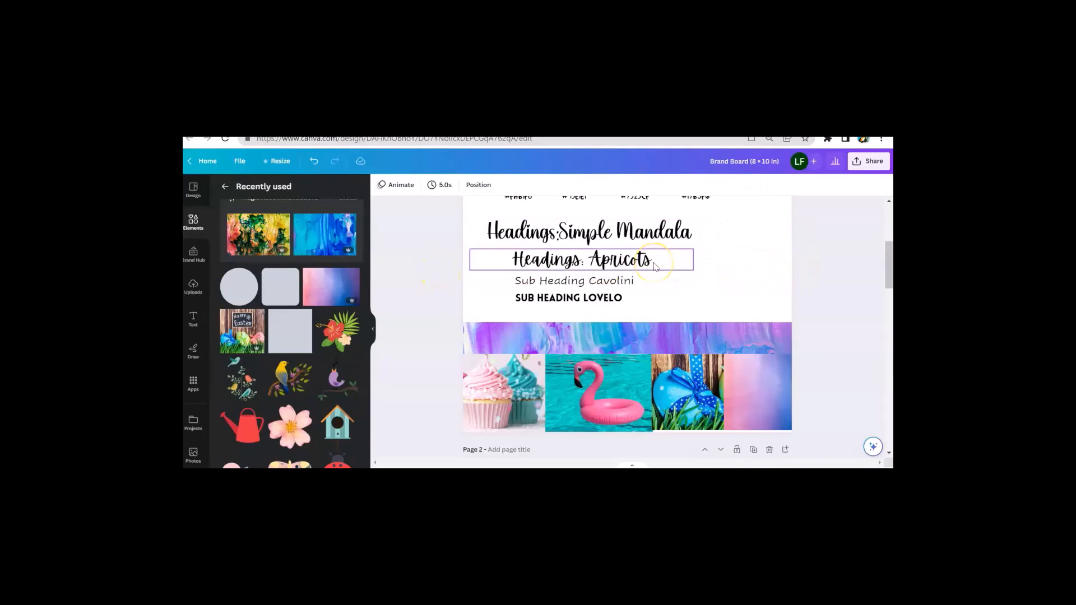
click(661, 240)
click(671, 234)
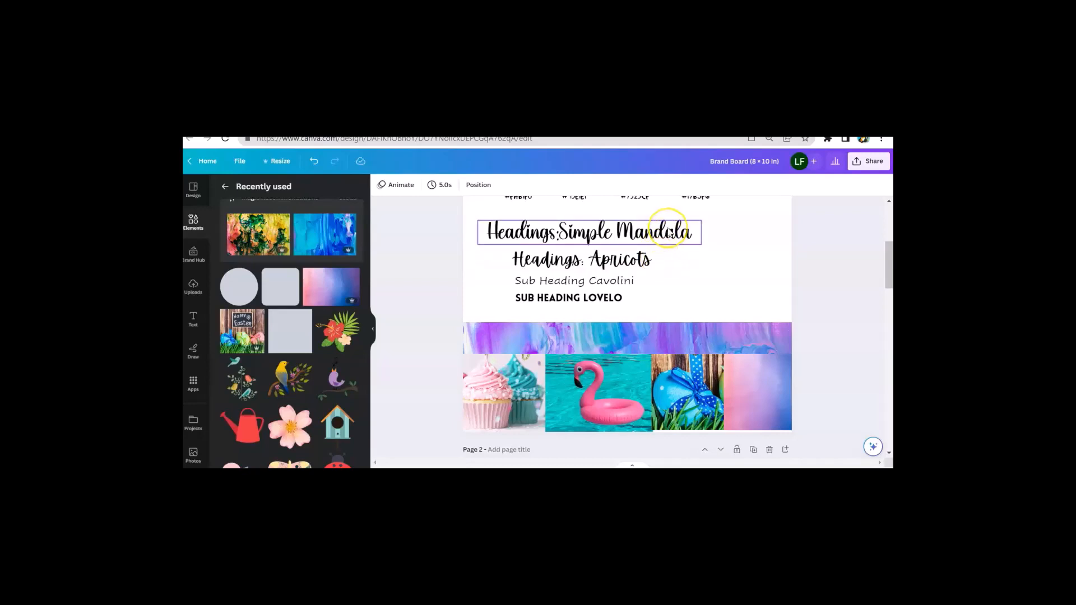
click(664, 259)
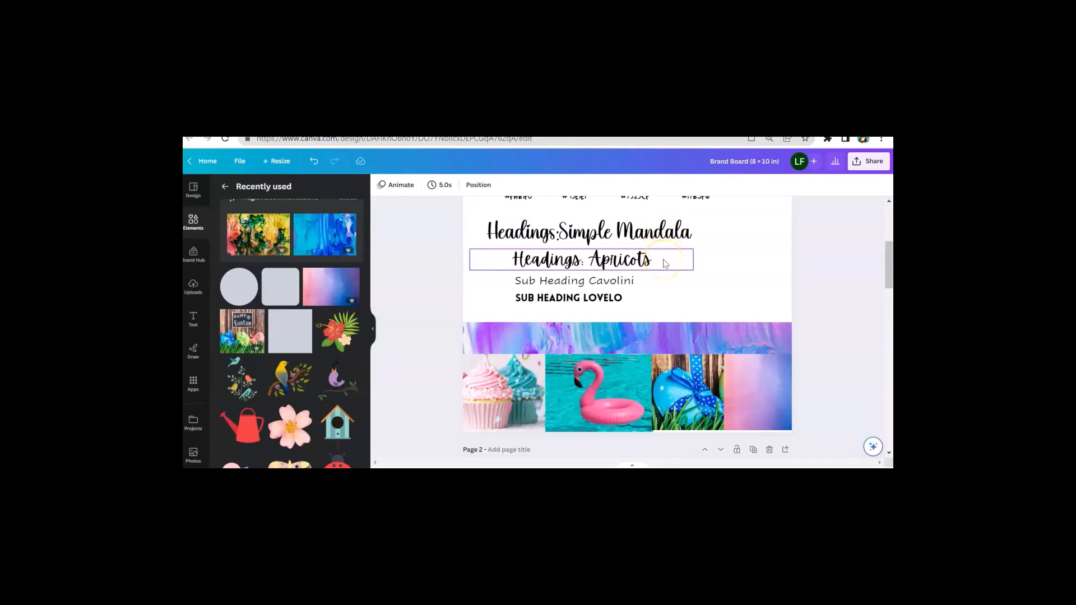
Step: Browse the available fonts, including the uploaded ones, for the "Headings:Simple Mandala" text on page 1
click(194, 324)
click(493, 232)
click(416, 185)
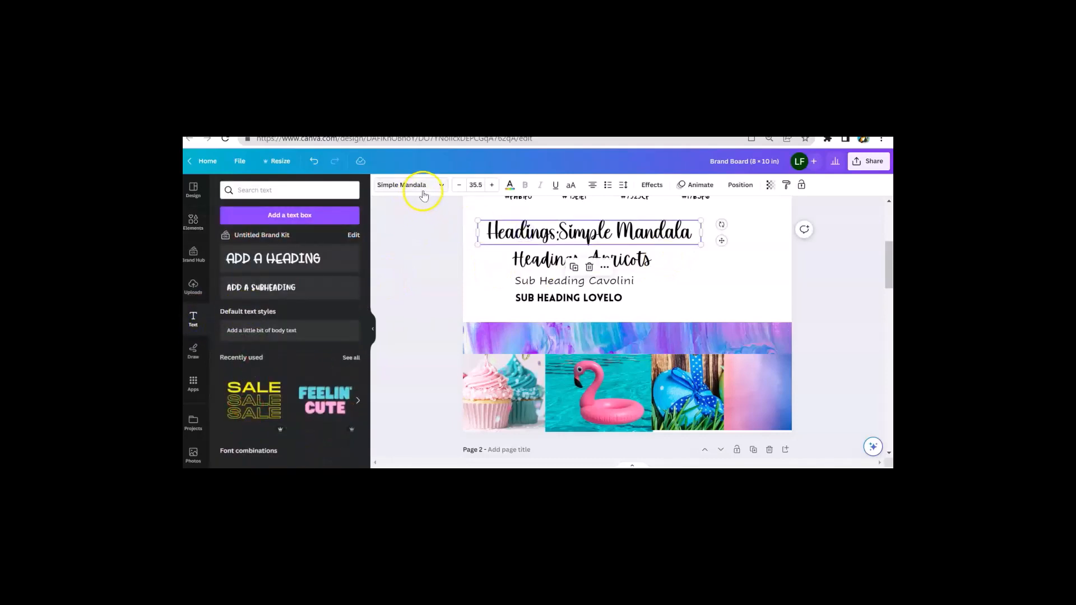
scroll(275, 283, down, 4)
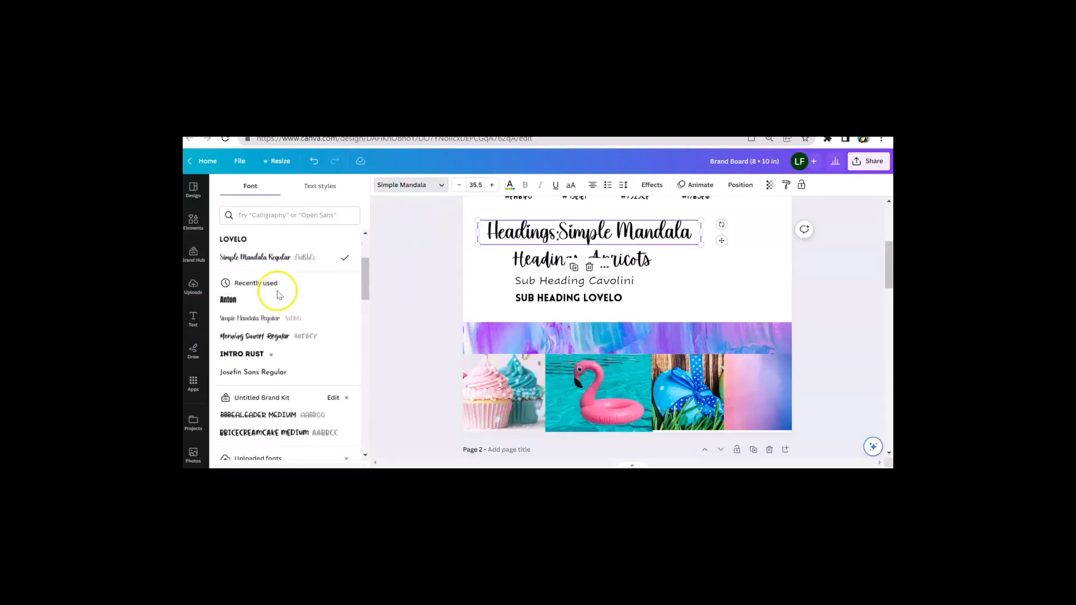
scroll(275, 269, down, 2)
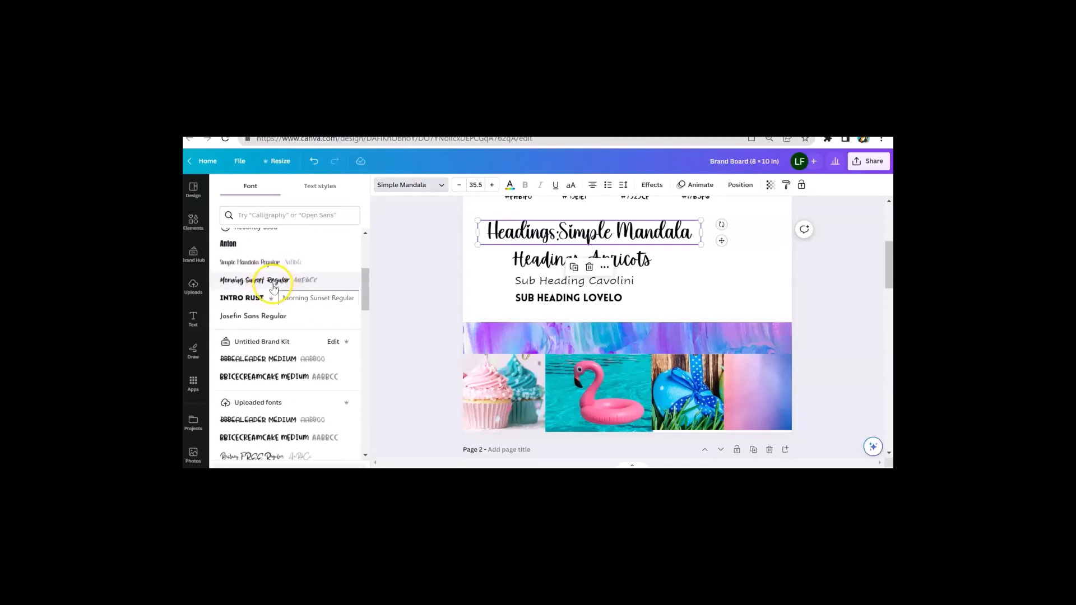
scroll(274, 291, down, 6)
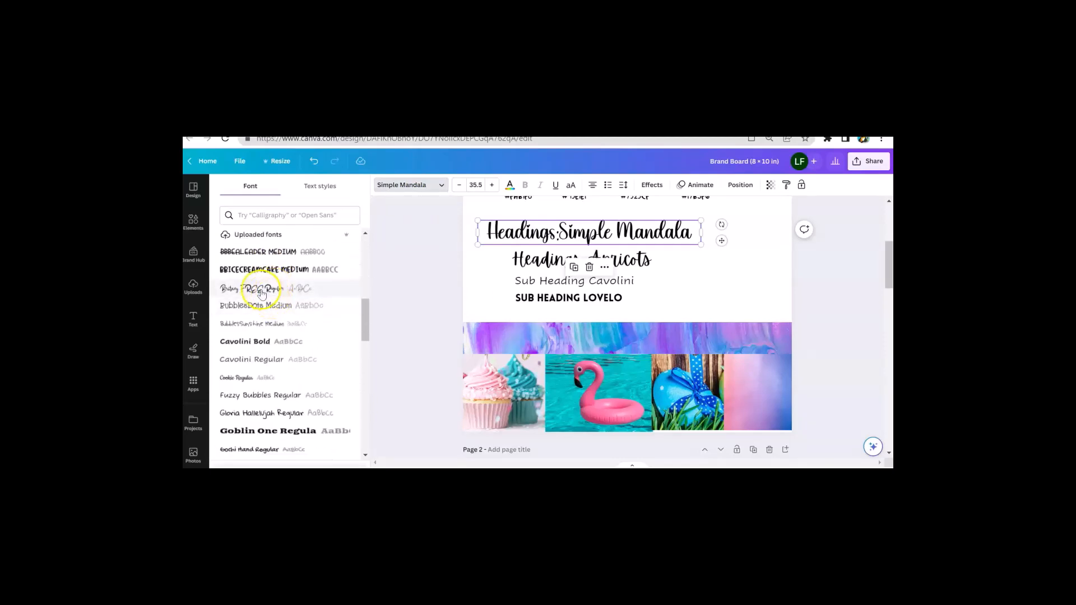
scroll(261, 293, down, 4)
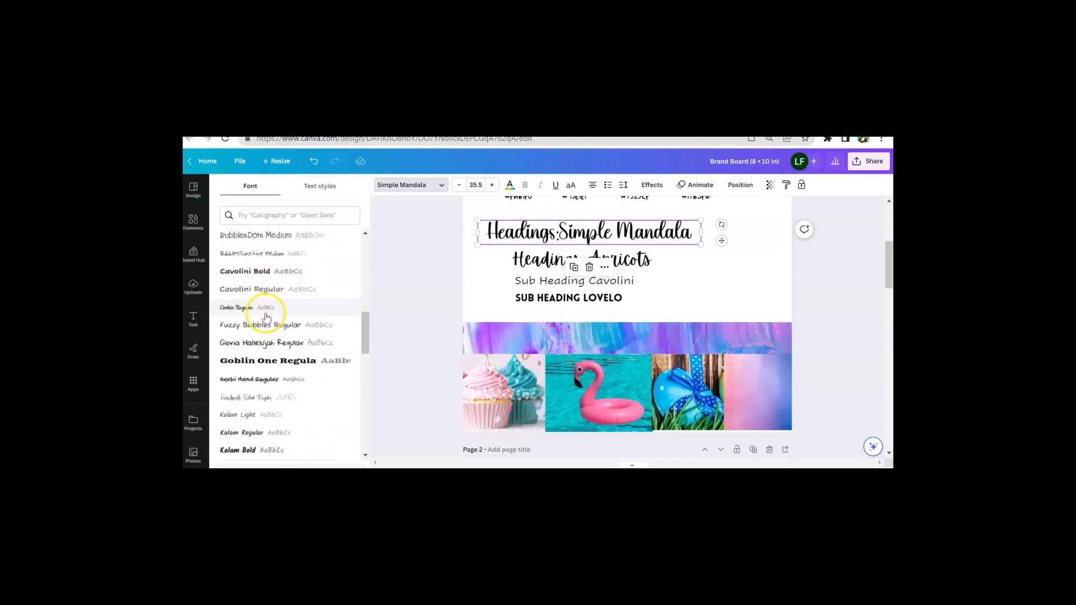
scroll(267, 286, down, 2)
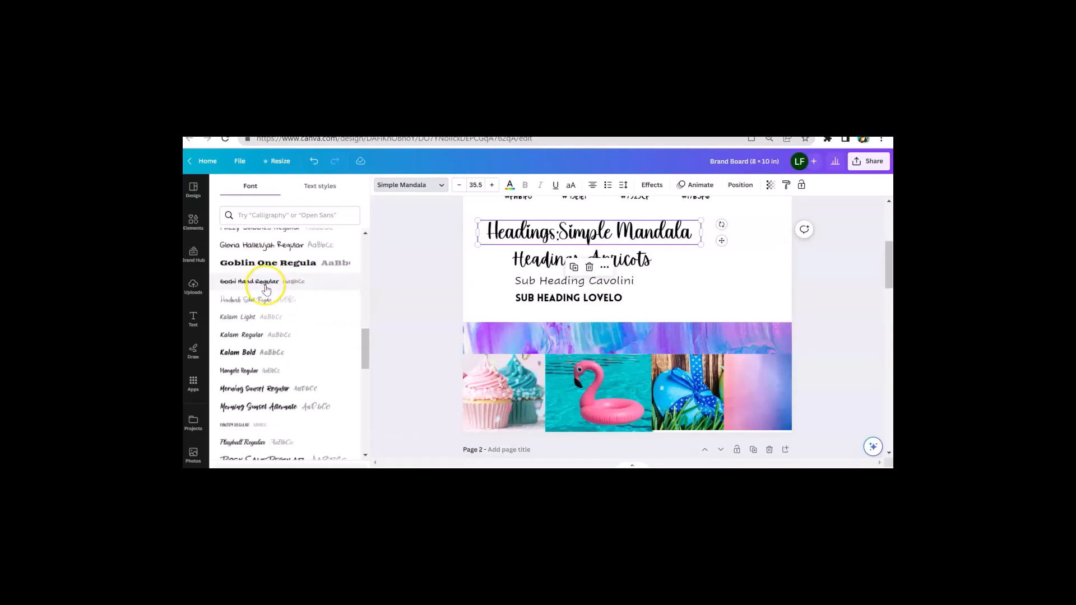
scroll(265, 277, down, 4)
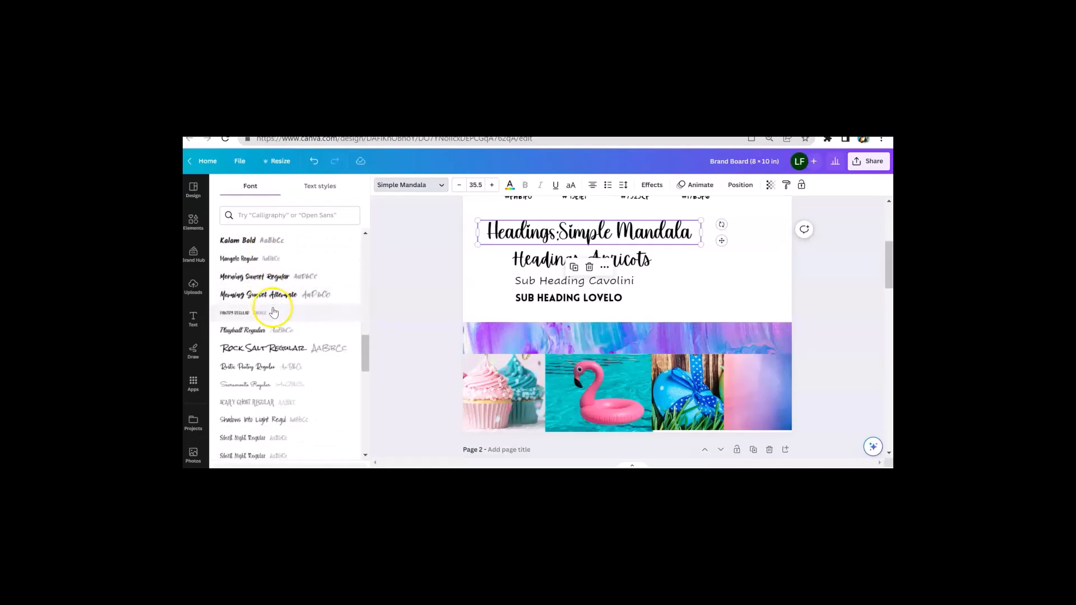
scroll(262, 296, down, 2)
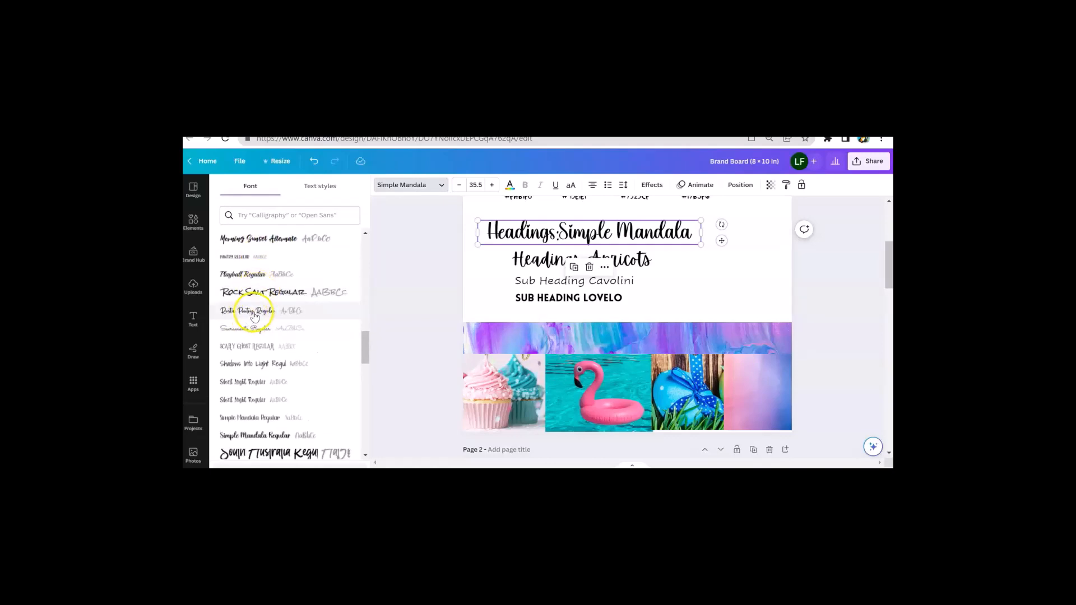
scroll(283, 331, up, 6)
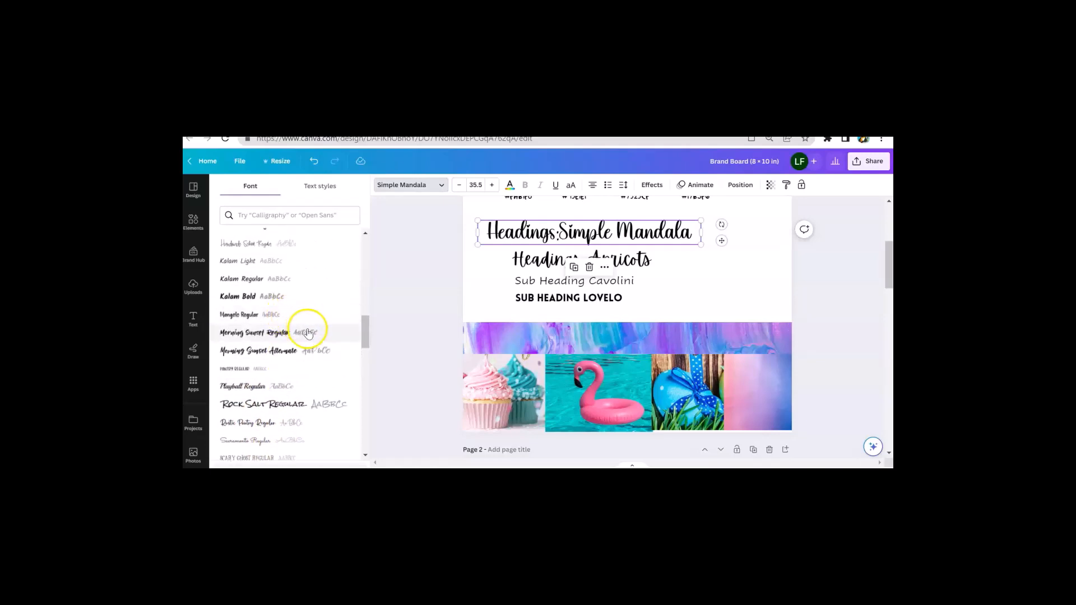
scroll(308, 334, up, 2)
scroll(404, 288, up, 3)
scroll(418, 283, down, 3)
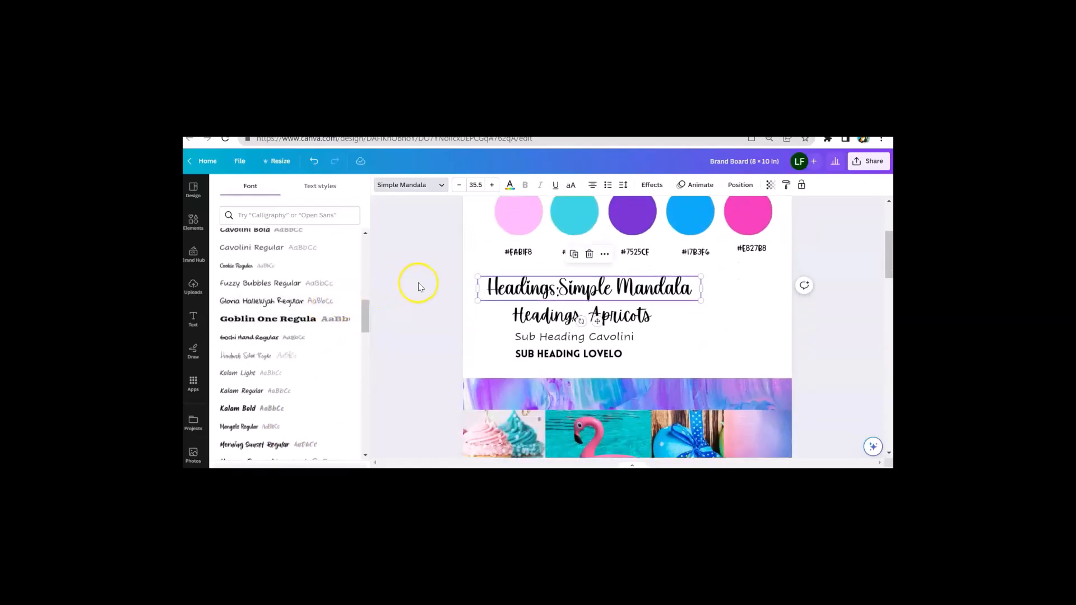
scroll(418, 281, up, 3)
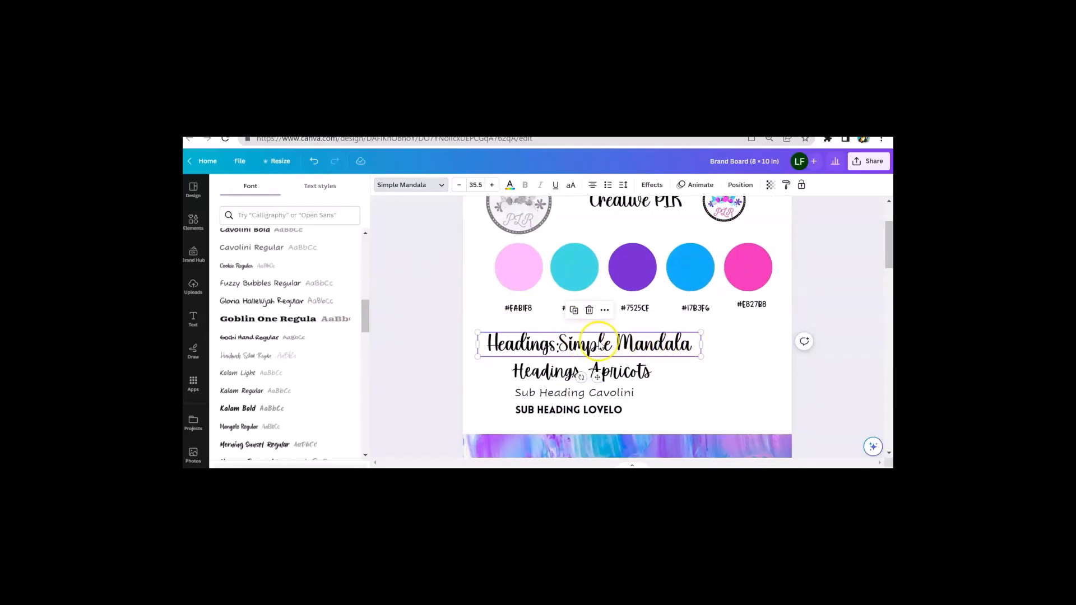
Step: Copy the light pink circle's hex code #FAB1F8 on page 2 and paste it as new text below the existing colour codes
scroll(422, 330, down, 5)
scroll(423, 327, down, 8)
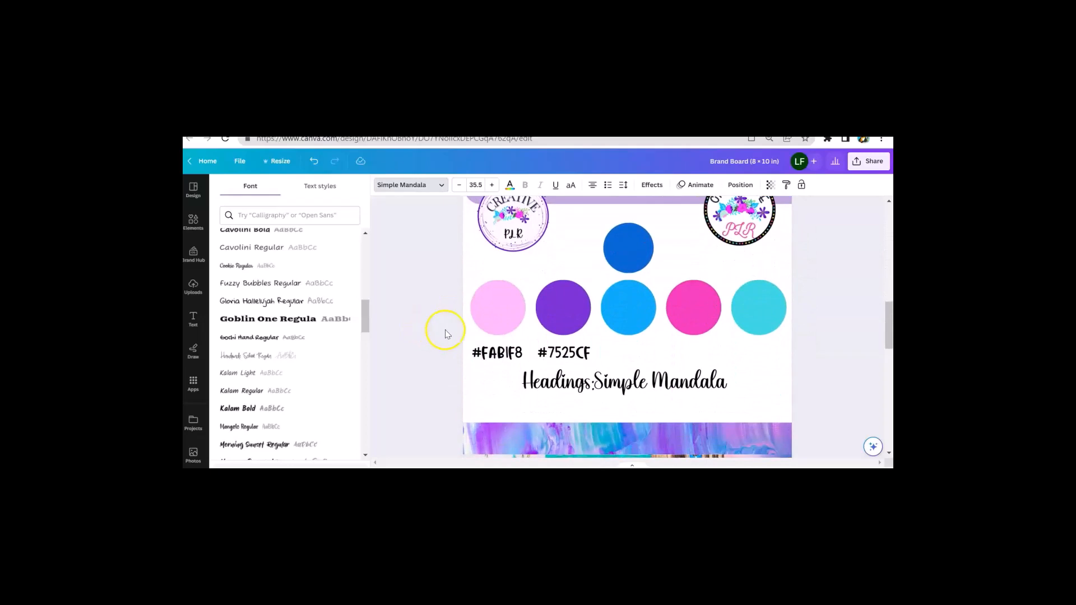
click(499, 317)
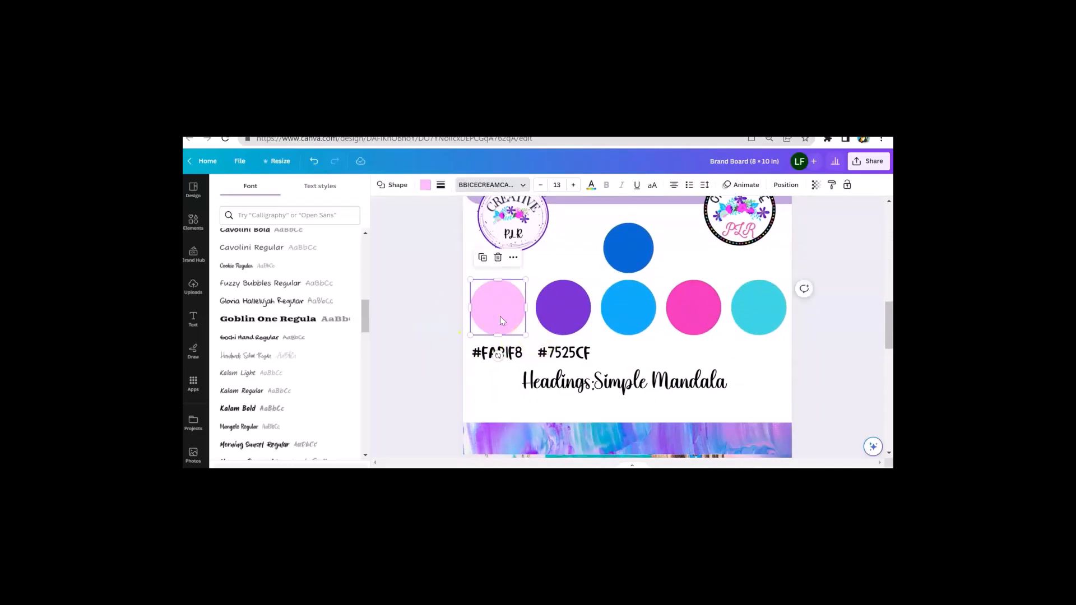
click(426, 185)
click(229, 239)
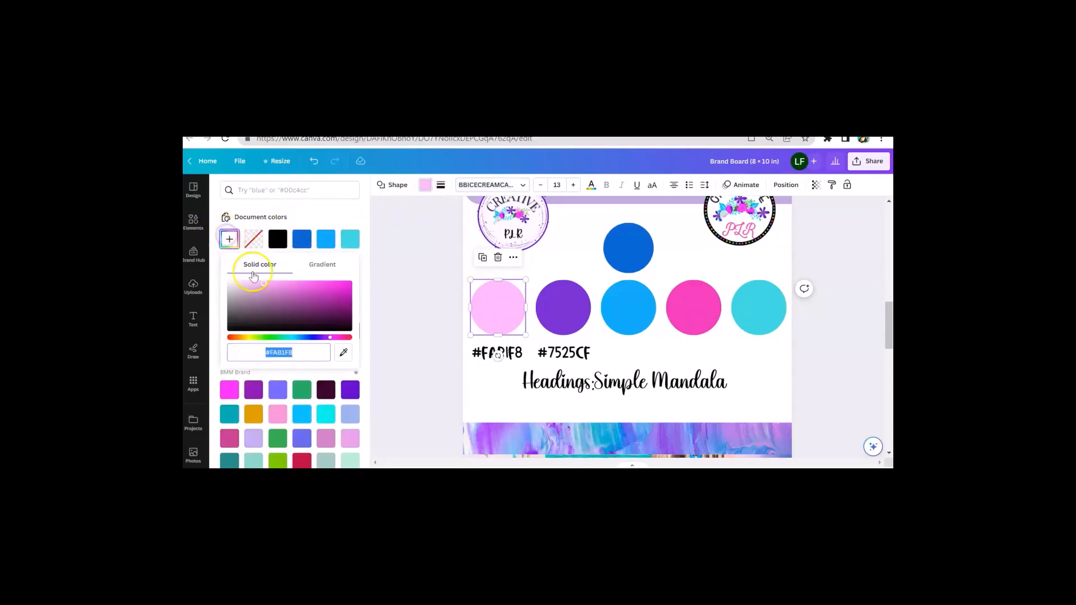
click(295, 351)
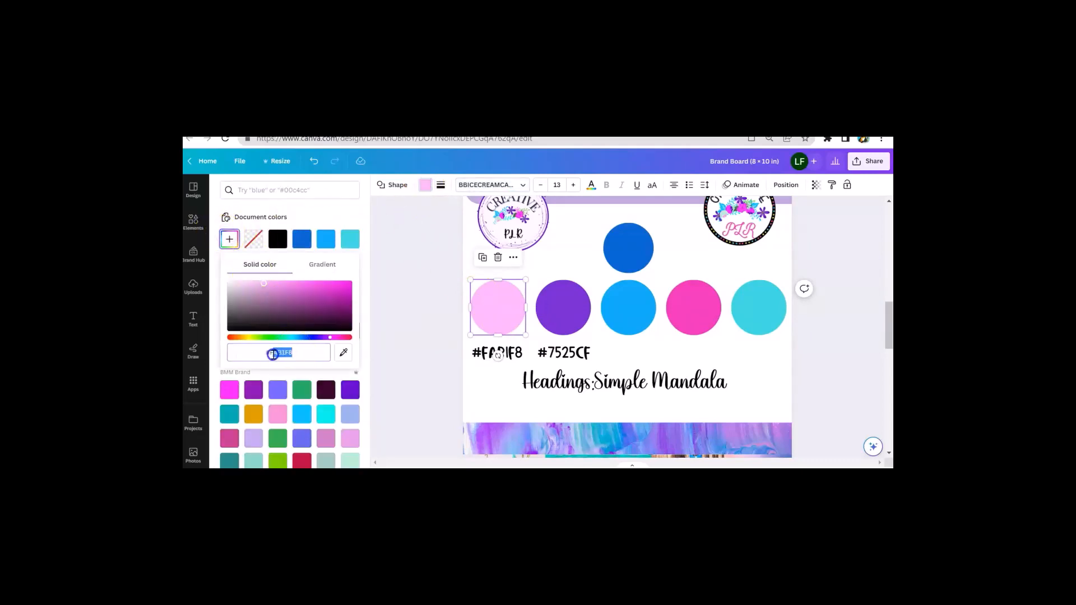
key(ctrl+c)
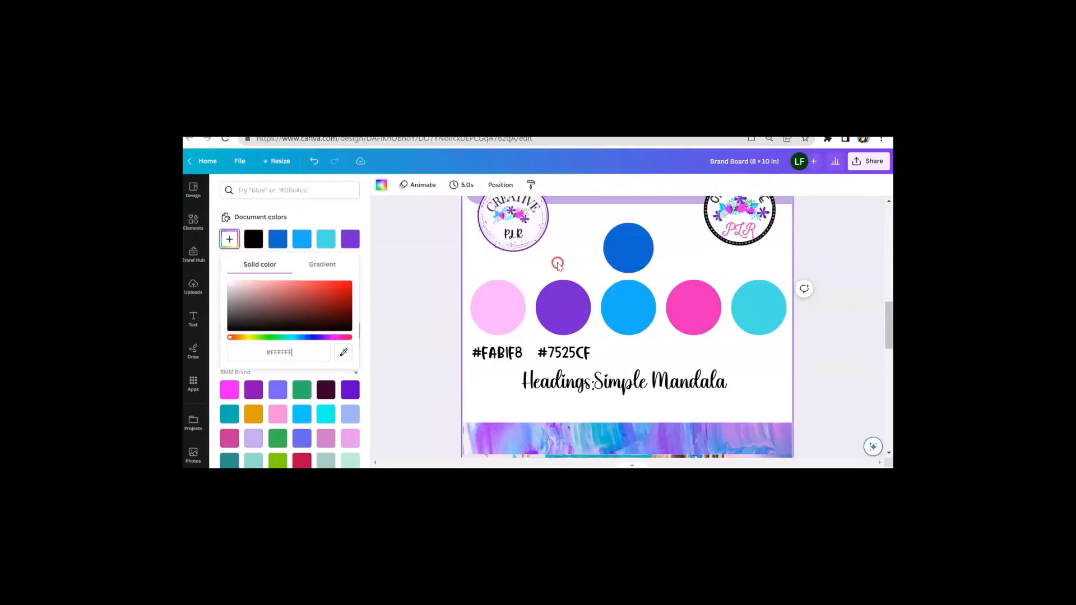
right_click(557, 282)
click(588, 337)
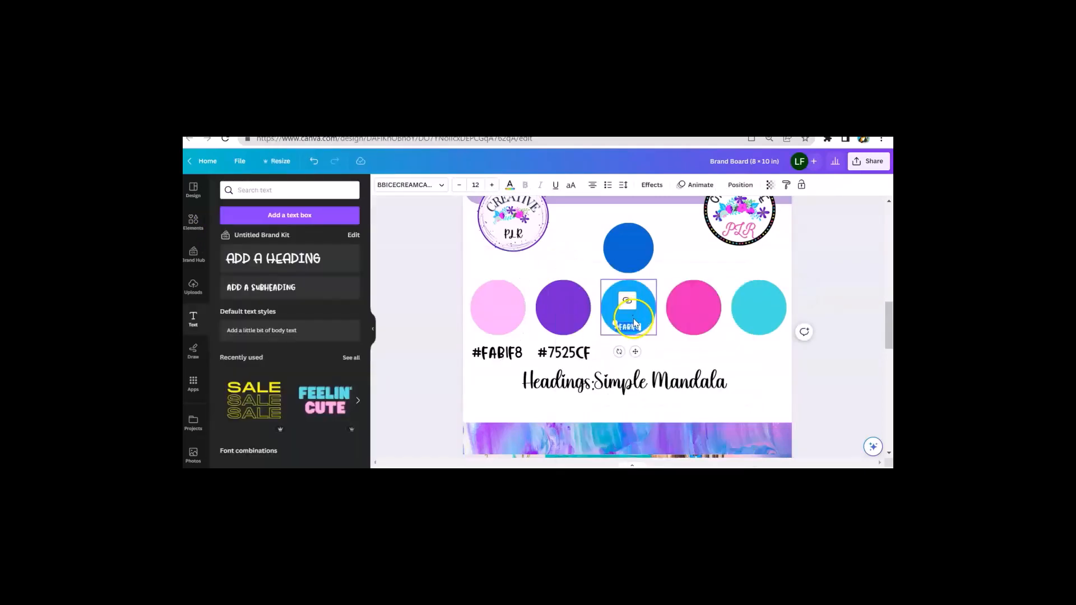
drag(634, 324, 520, 378)
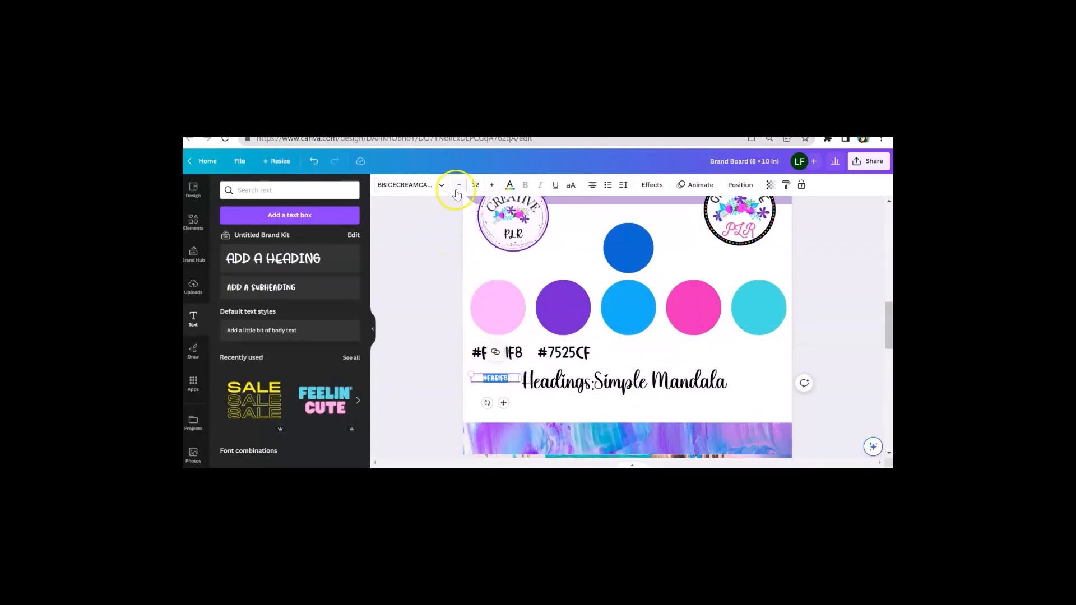
Step: Enlarge the pasted #FAB1F8 text to font size 24
click(491, 185)
click(491, 185)
click(491, 184)
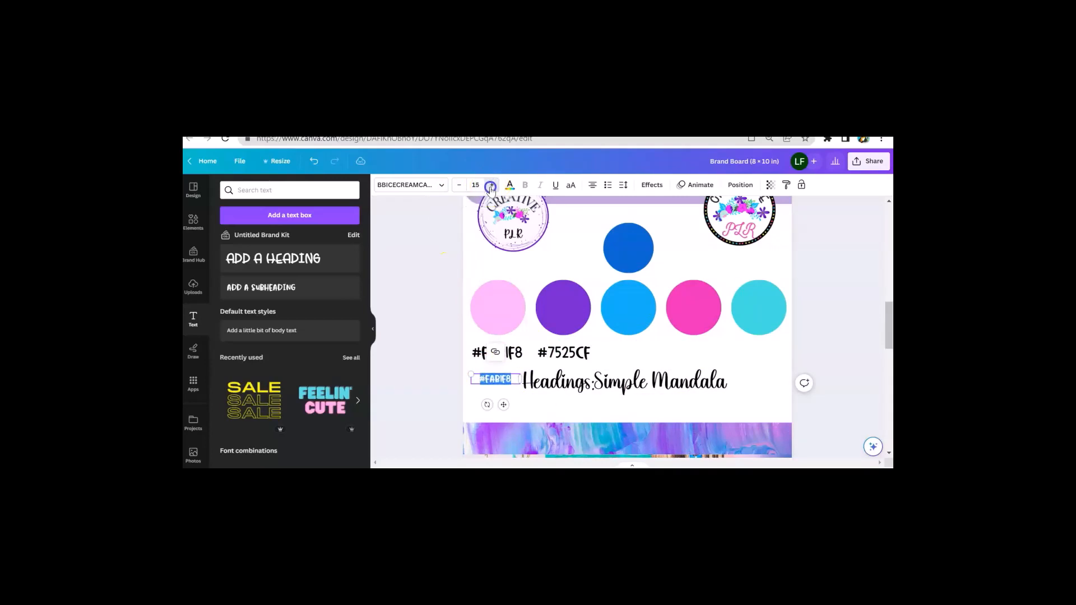
click(492, 185)
click(491, 185)
click(492, 185)
click(492, 185)
click(491, 187)
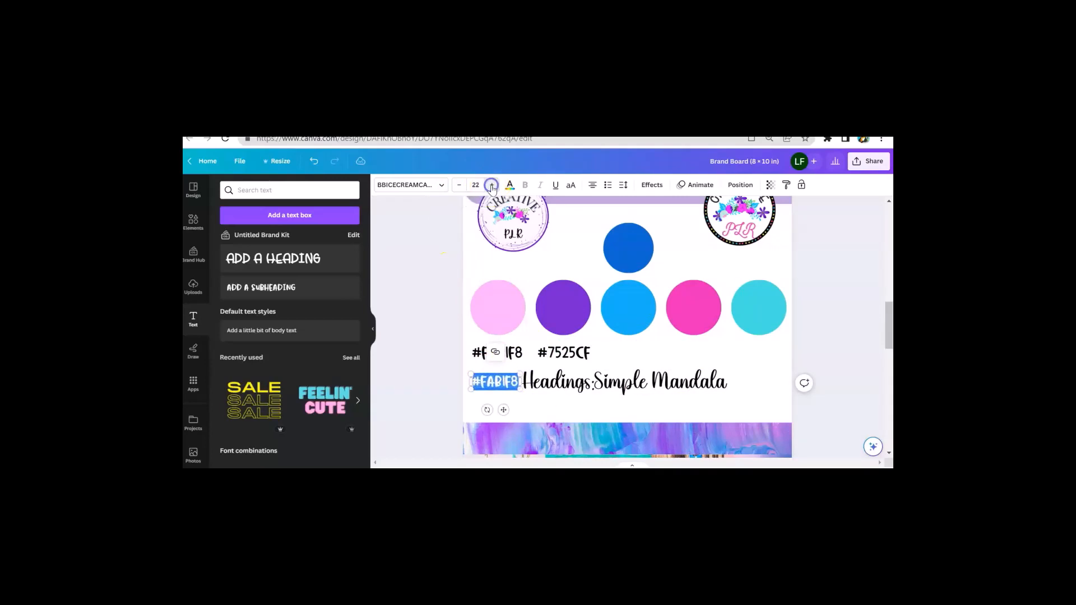
click(439, 372)
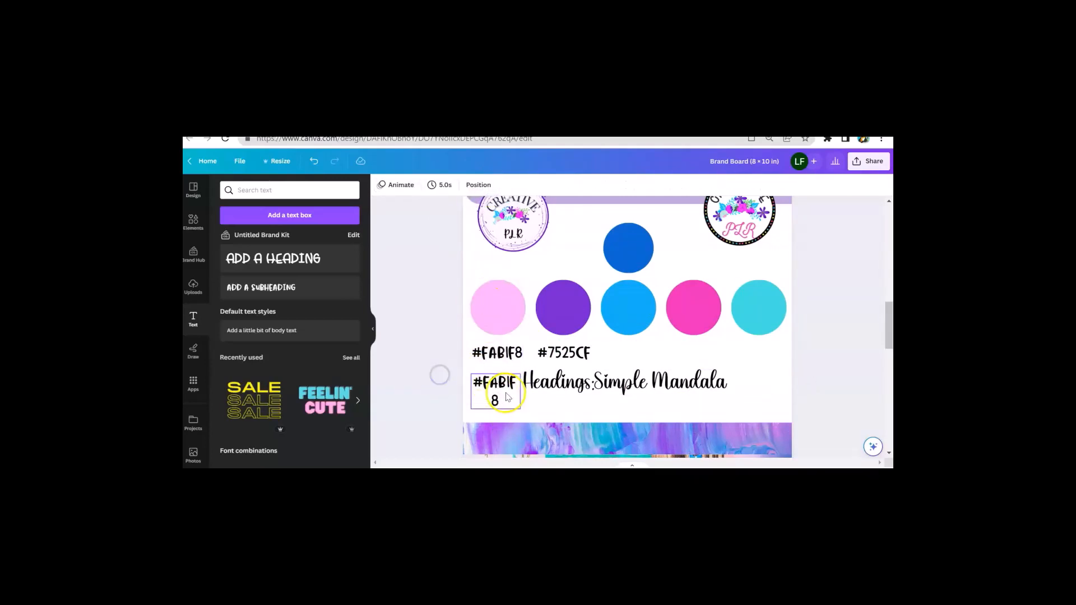
Step: Fit the pasted code on one line directly beneath the first #FAB1F8, moving the "Headings:Simple Mandala" text down to make room
click(523, 395)
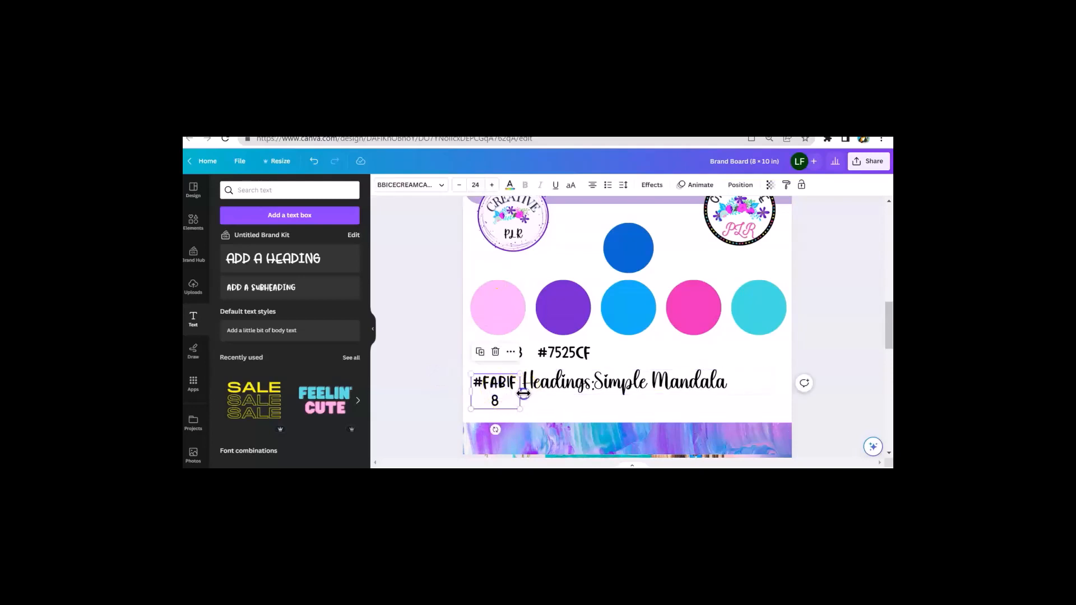
drag(524, 393, 540, 392)
drag(586, 376, 583, 405)
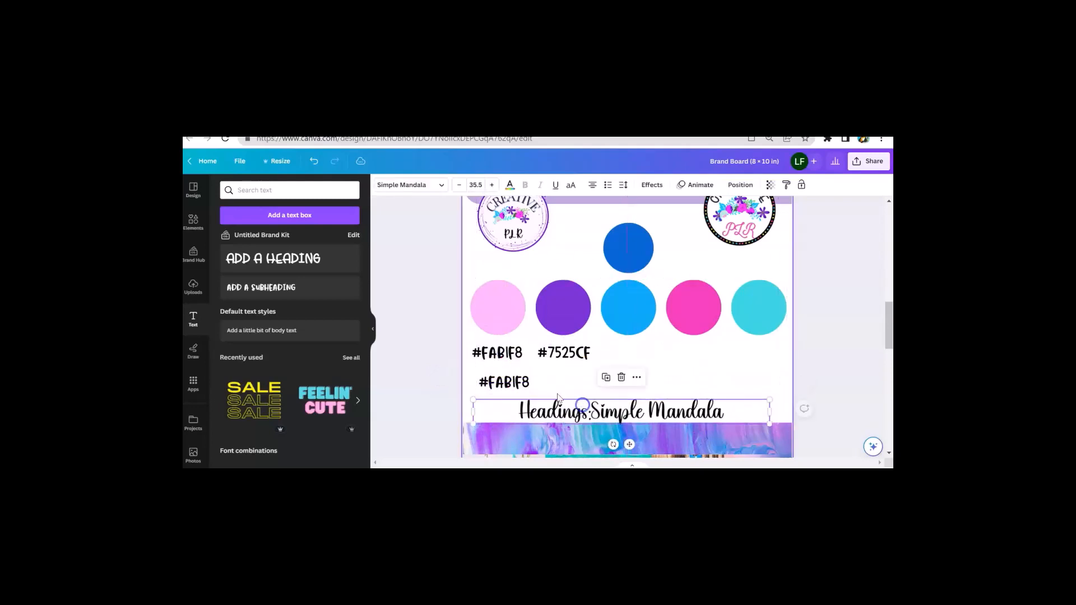
mouse_move(522, 384)
mouse_down()
mouse_move(512, 354)
mouse_move(499, 366)
mouse_move(584, 361)
mouse_move(516, 373)
mouse_up()
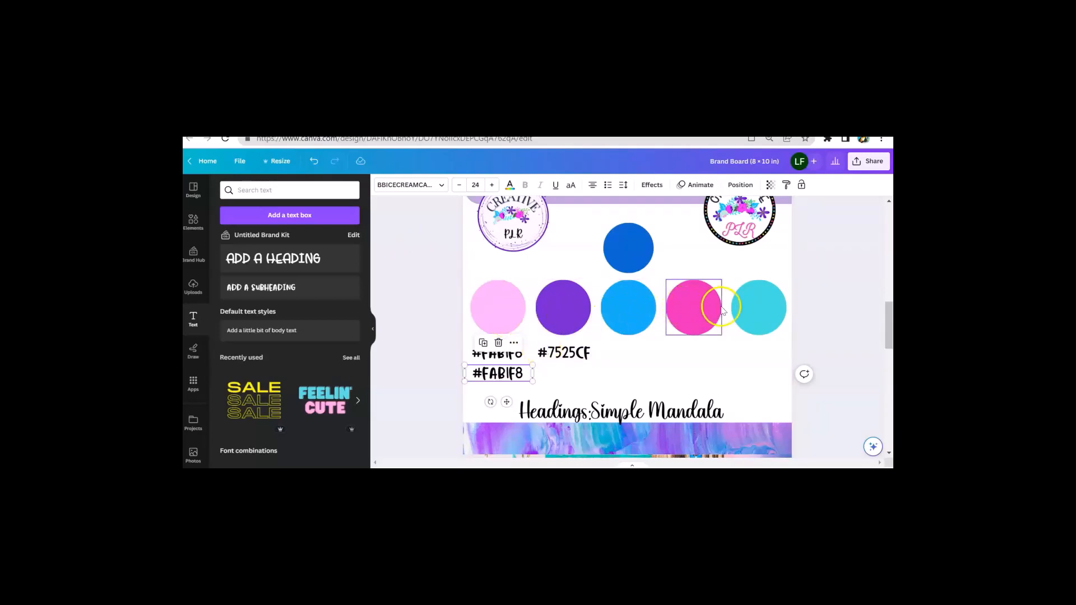
Step: Examine how the cupcake, flamingo, blue bow and gradient images on page 2 match the brand colours
scroll(729, 342, down, 3)
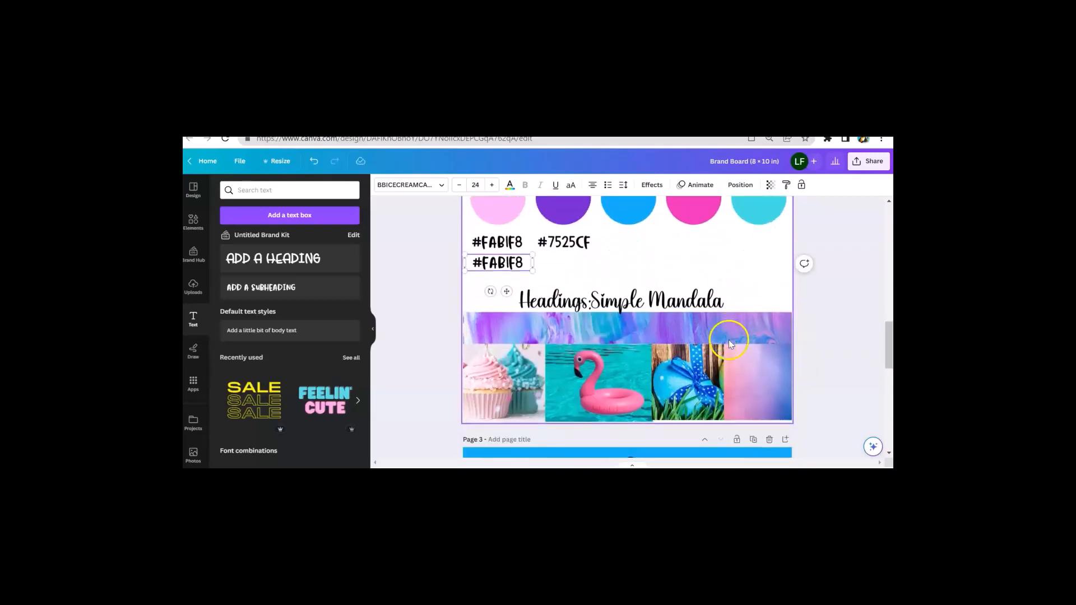
click(449, 334)
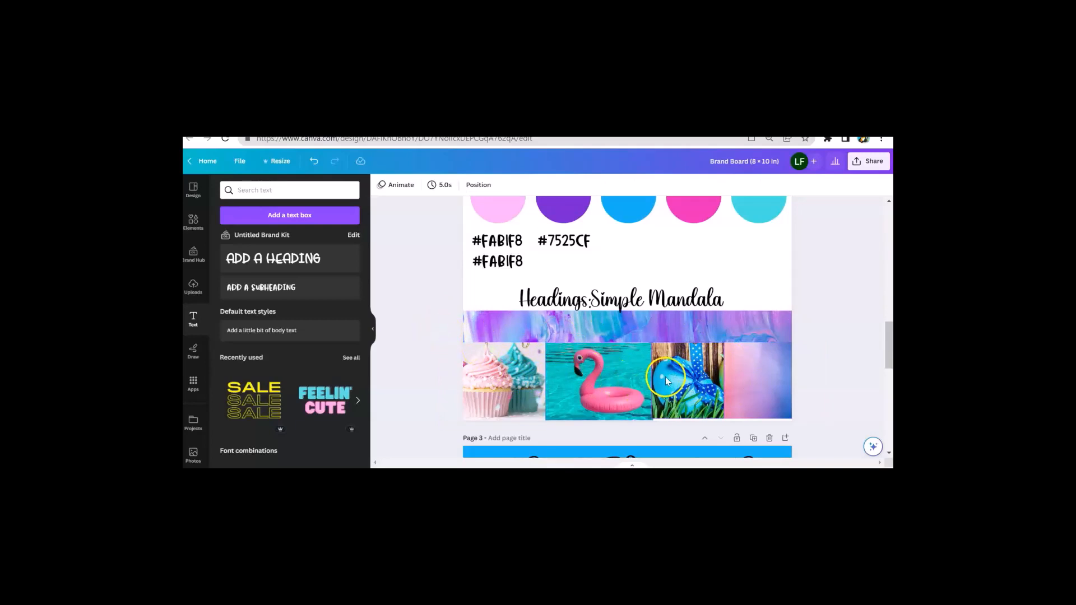
click(716, 376)
click(603, 387)
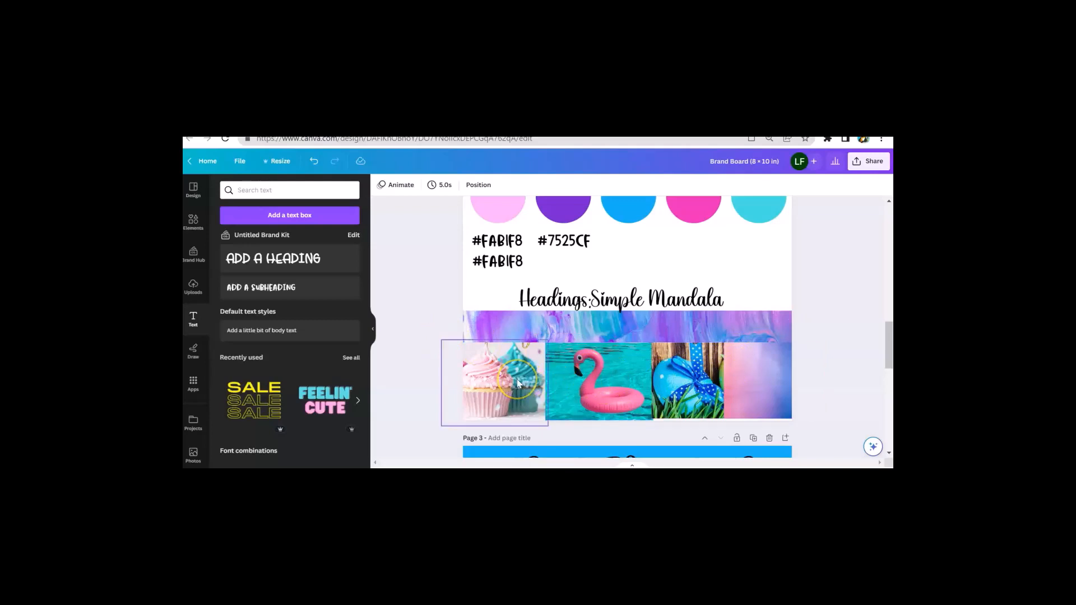
click(430, 343)
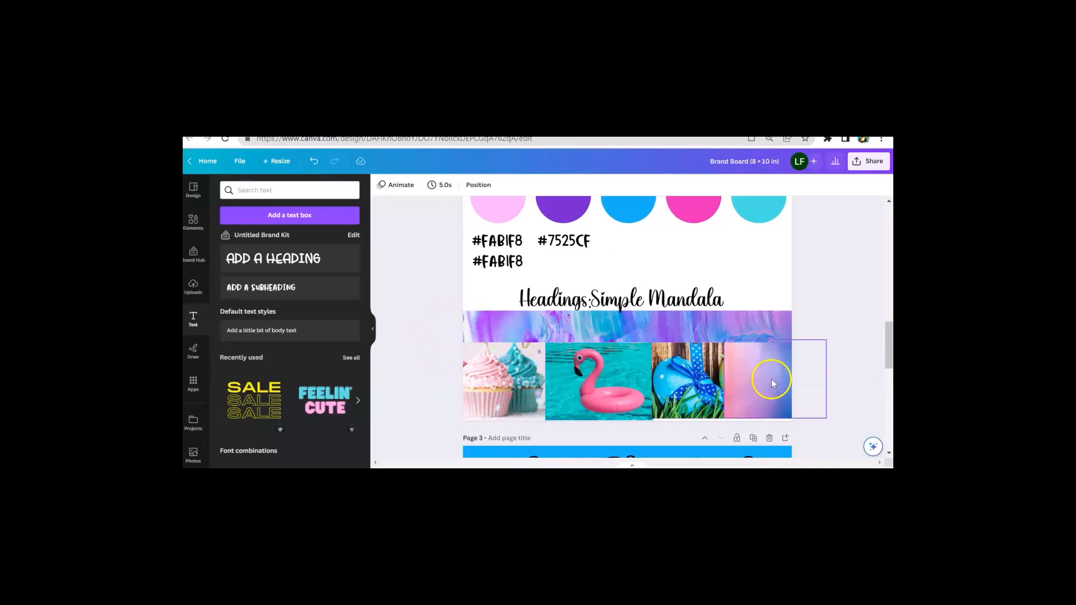
click(770, 356)
scroll(751, 375, down, 1)
scroll(751, 374, up, 1)
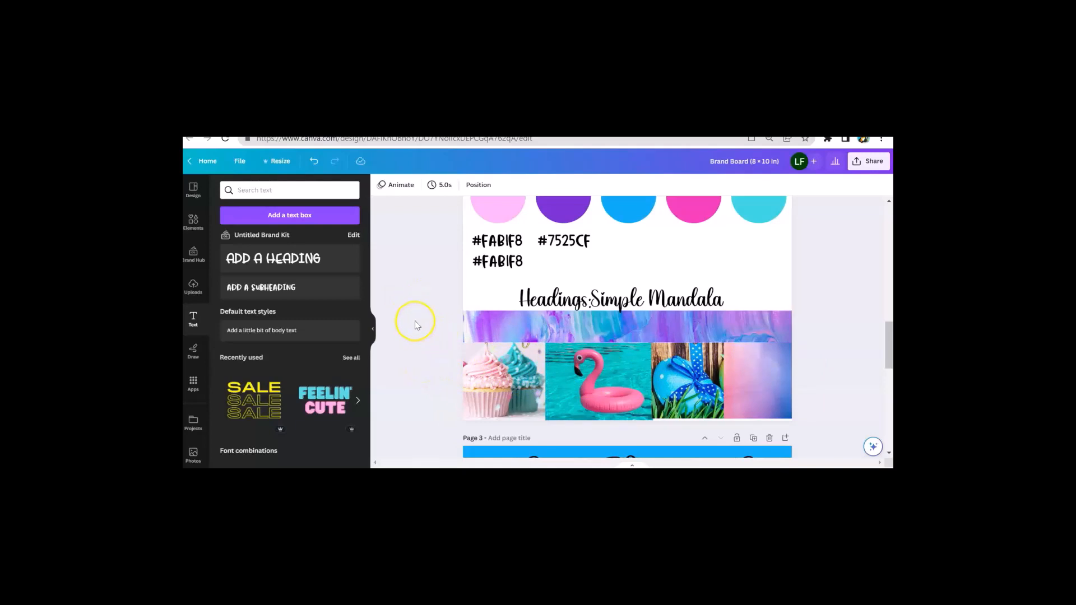
Step: Review page 2's logos, colour circles and codes, and compare them with the header, fonts and images on page 3
scroll(415, 321, up, 3)
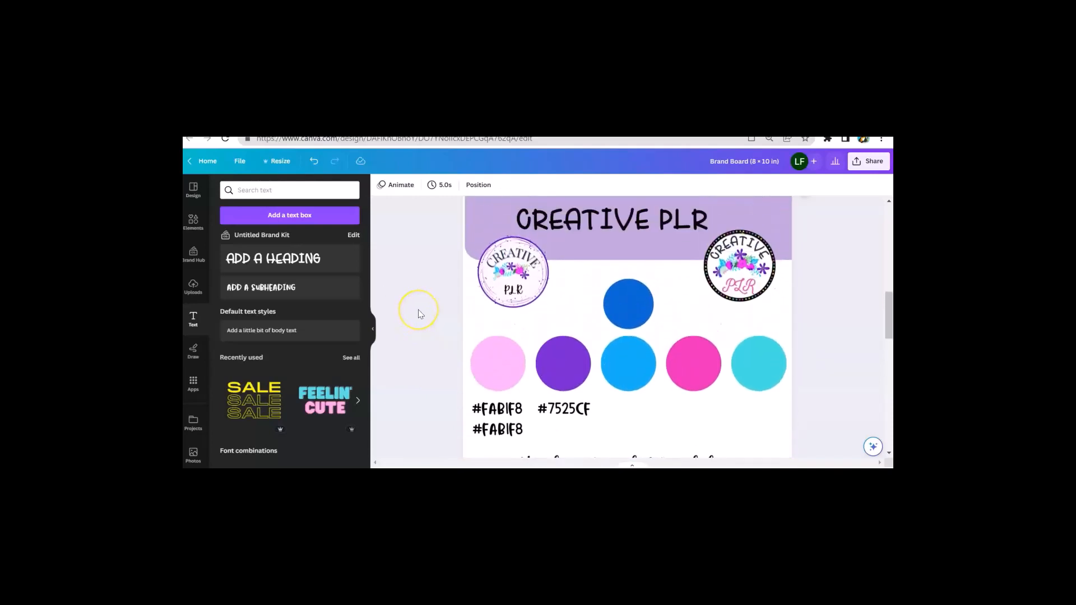
scroll(418, 309, down, 2)
scroll(419, 309, up, 1)
scroll(418, 310, down, 1)
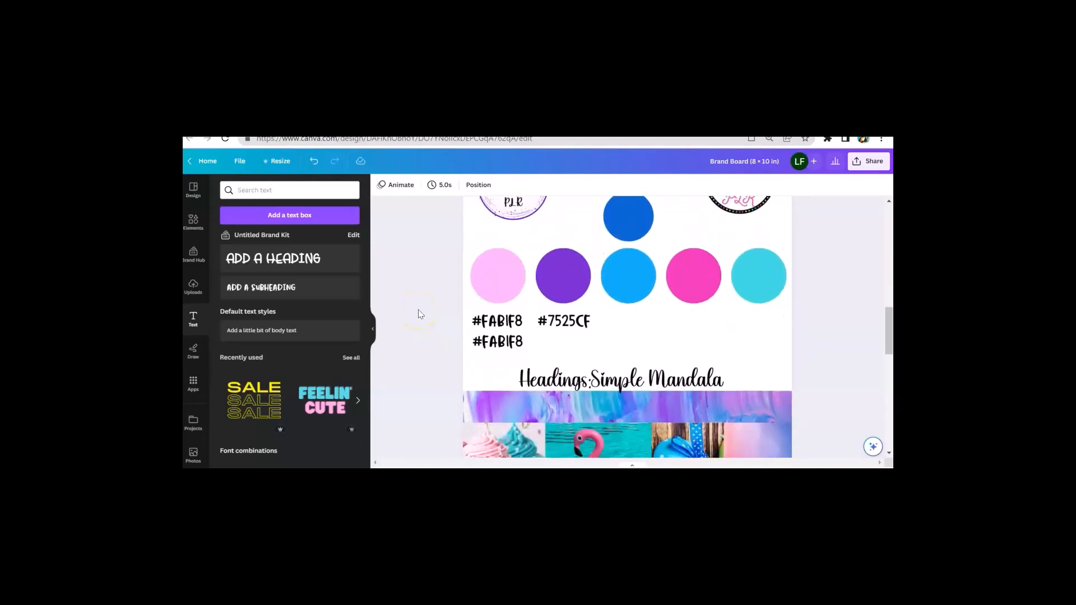
scroll(420, 311, up, 1)
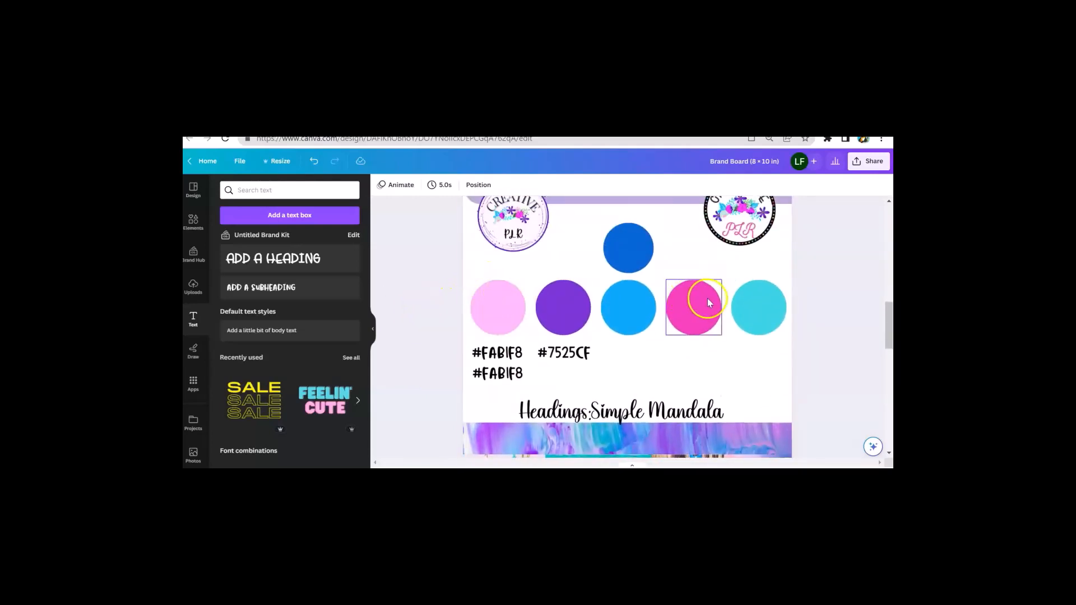
scroll(559, 312, down, 3)
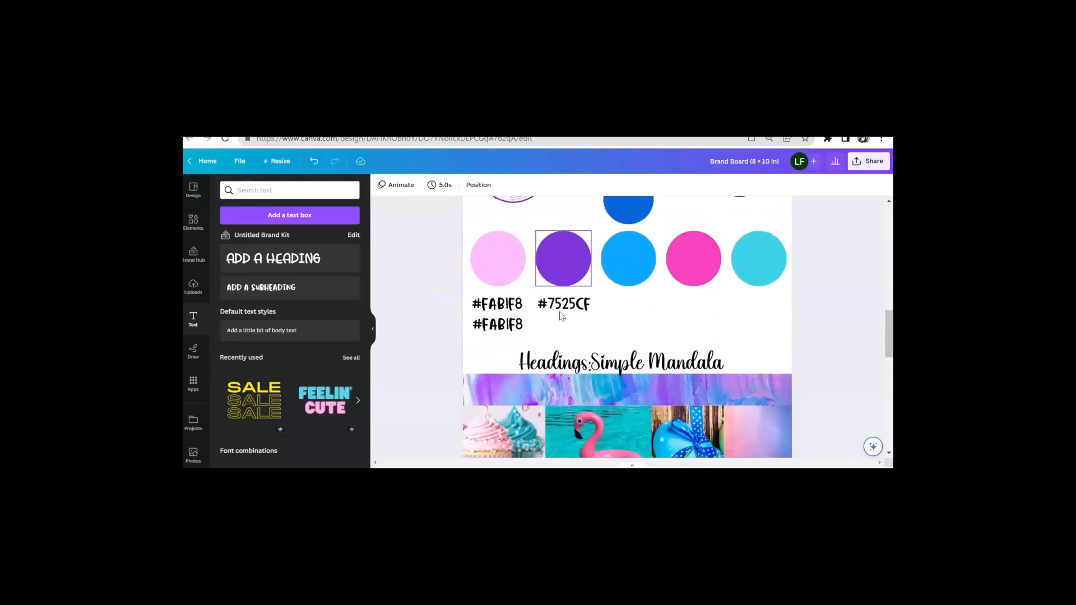
scroll(474, 303, down, 5)
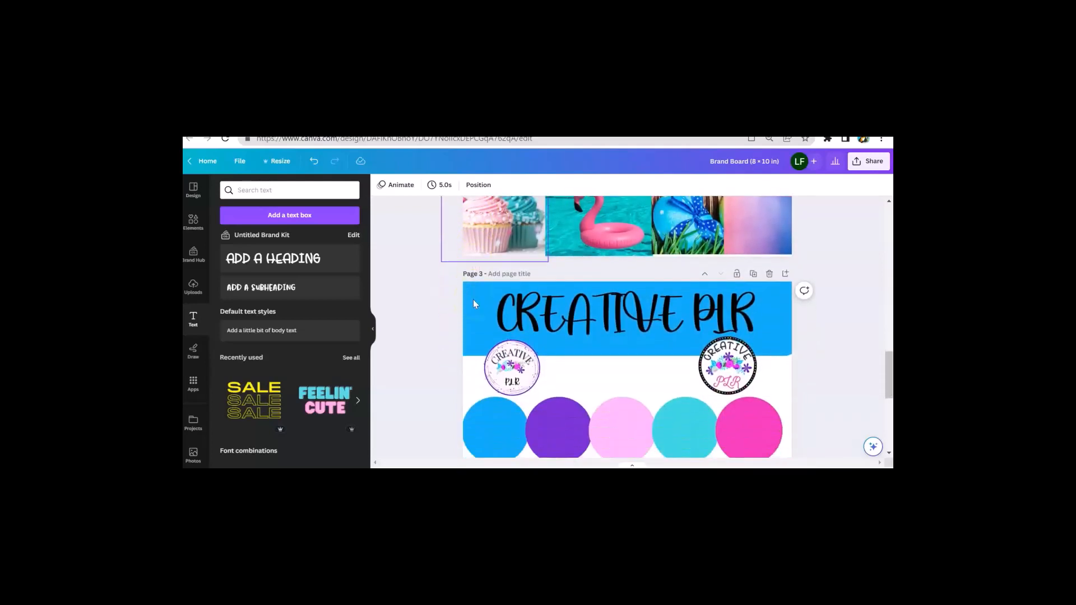
scroll(472, 301, down, 2)
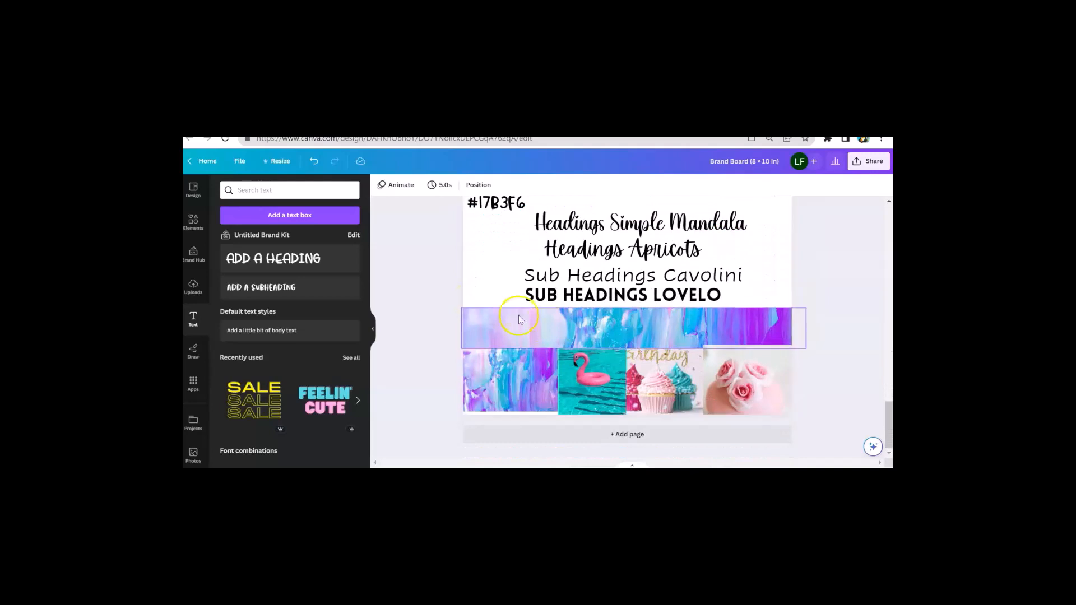
Step: Review the colour circles, heading and subheading fonts, and matching images on the Brand Board design
scroll(538, 319, up, 3)
scroll(566, 324, down, 2)
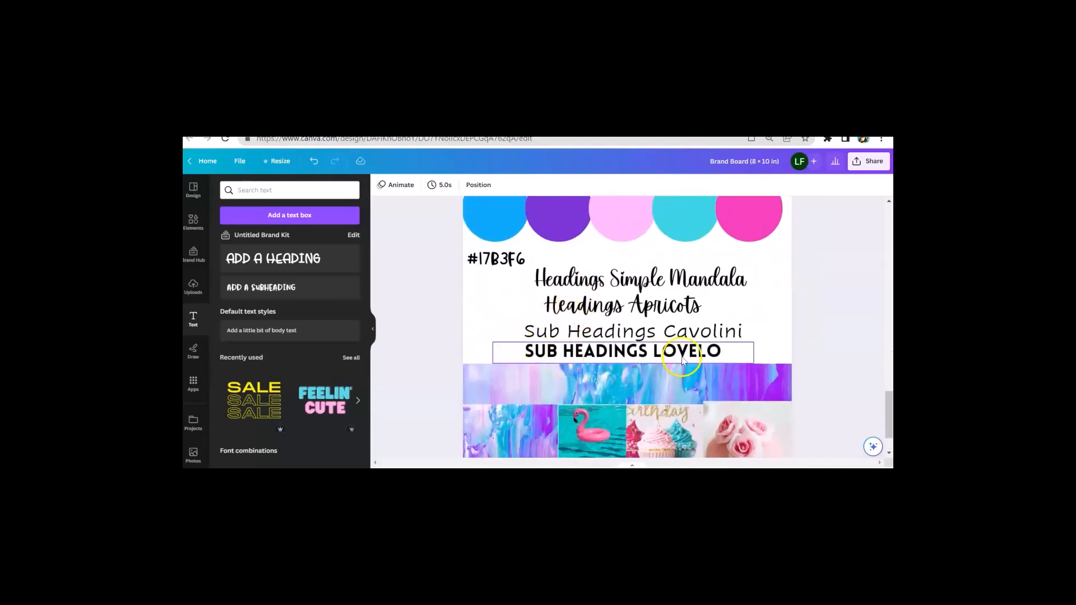
scroll(611, 325, up, 3)
scroll(444, 277, up, 2)
scroll(448, 277, down, 1)
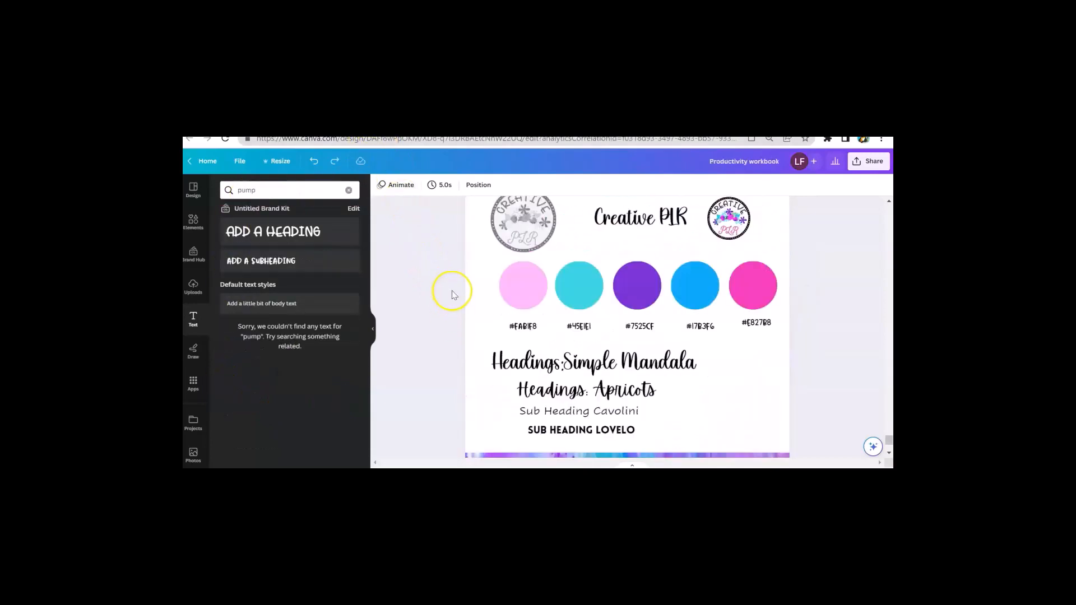
Step: Compare the peach-toned lined question pages of the Productivity workbook with the Creative PLR brand board on page 23
scroll(454, 295, up, 5)
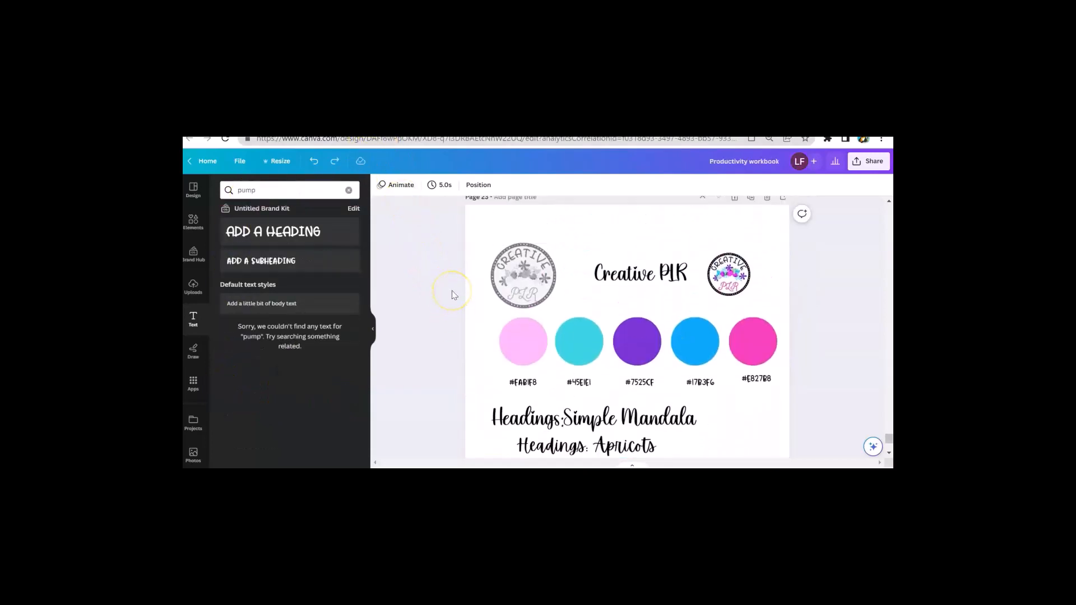
scroll(453, 292, up, 1)
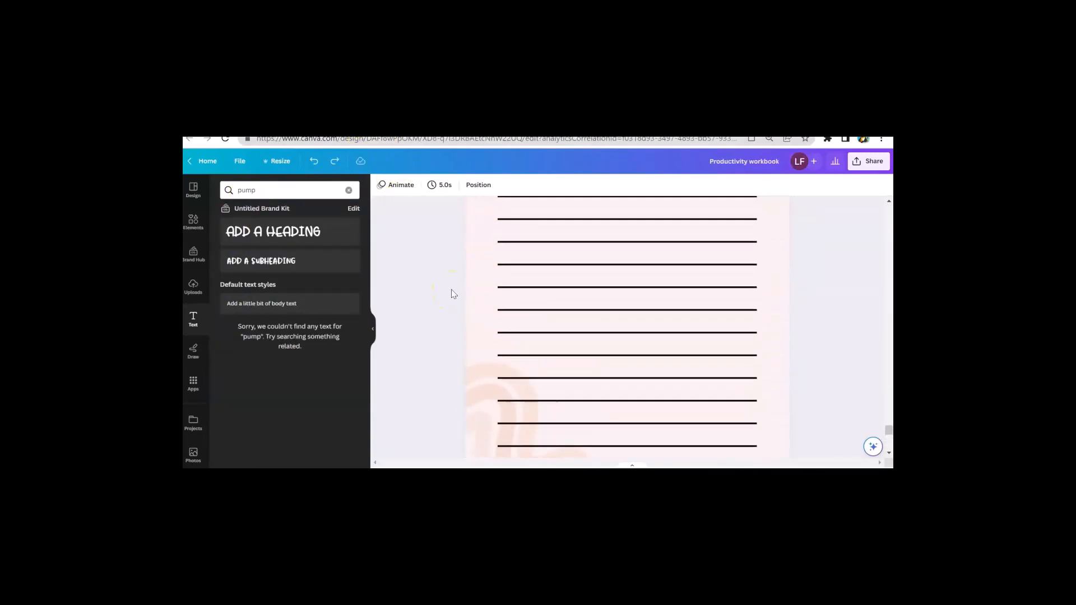
scroll(451, 290, down, 5)
click(471, 236)
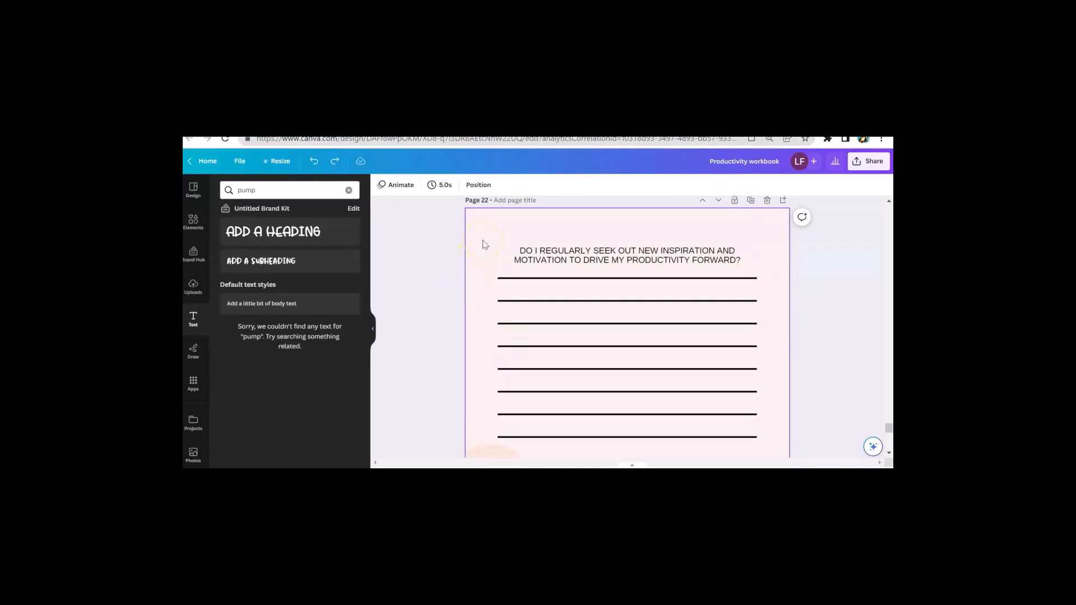
click(485, 245)
scroll(484, 258, up, 6)
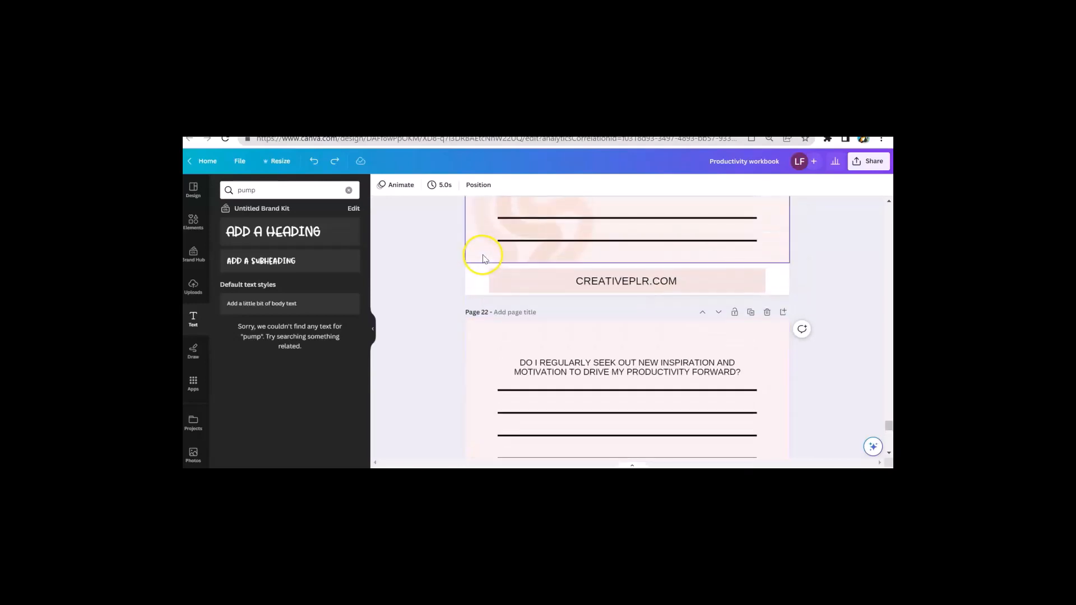
scroll(485, 259, down, 3)
scroll(485, 259, down, 10)
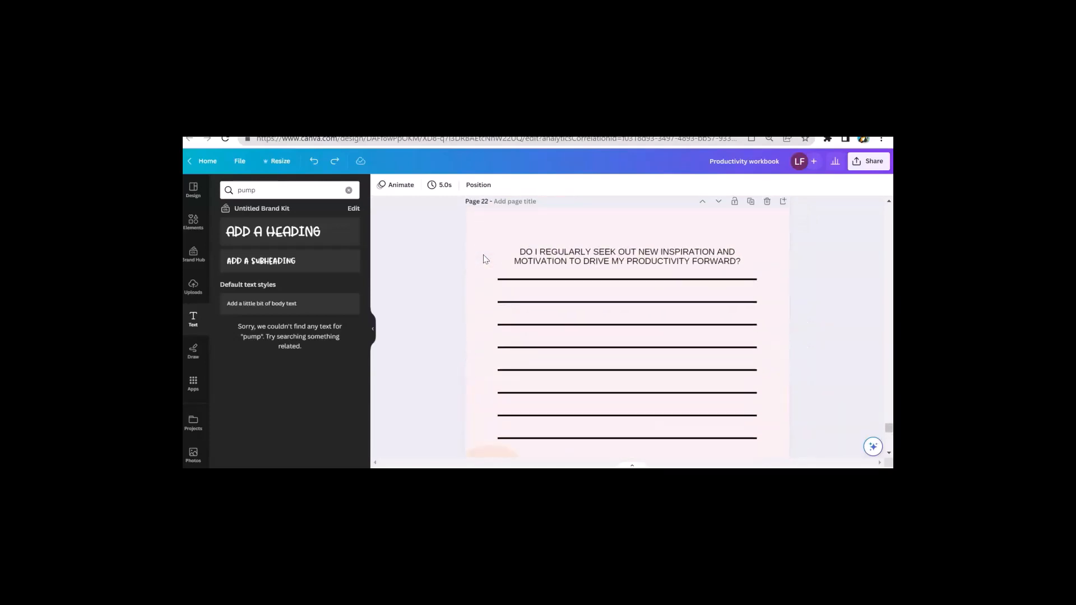
scroll(485, 258, up, 4)
scroll(485, 257, up, 4)
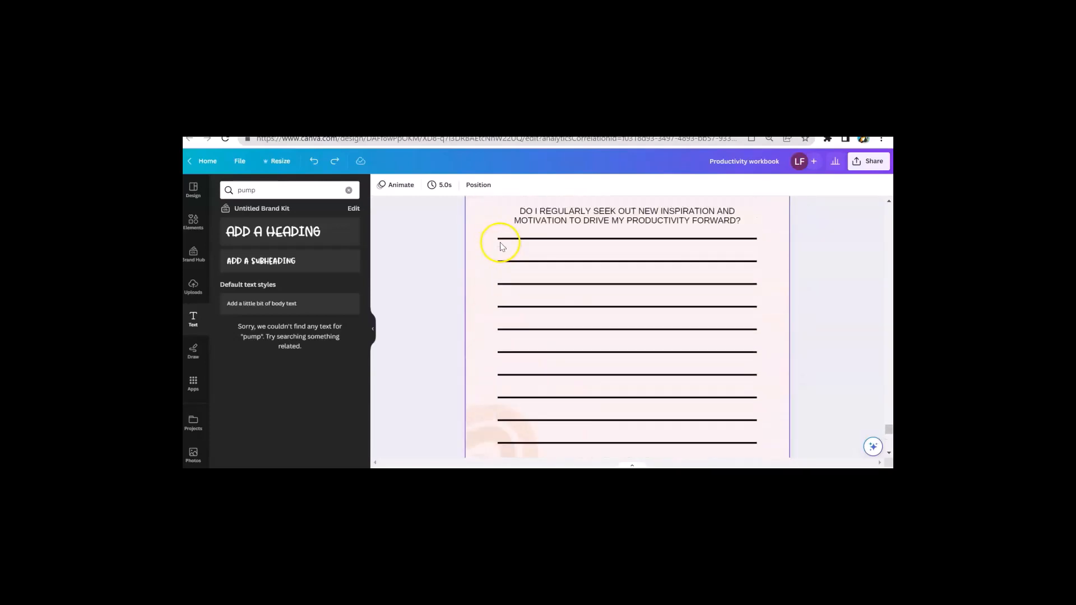
scroll(499, 244, down, 2)
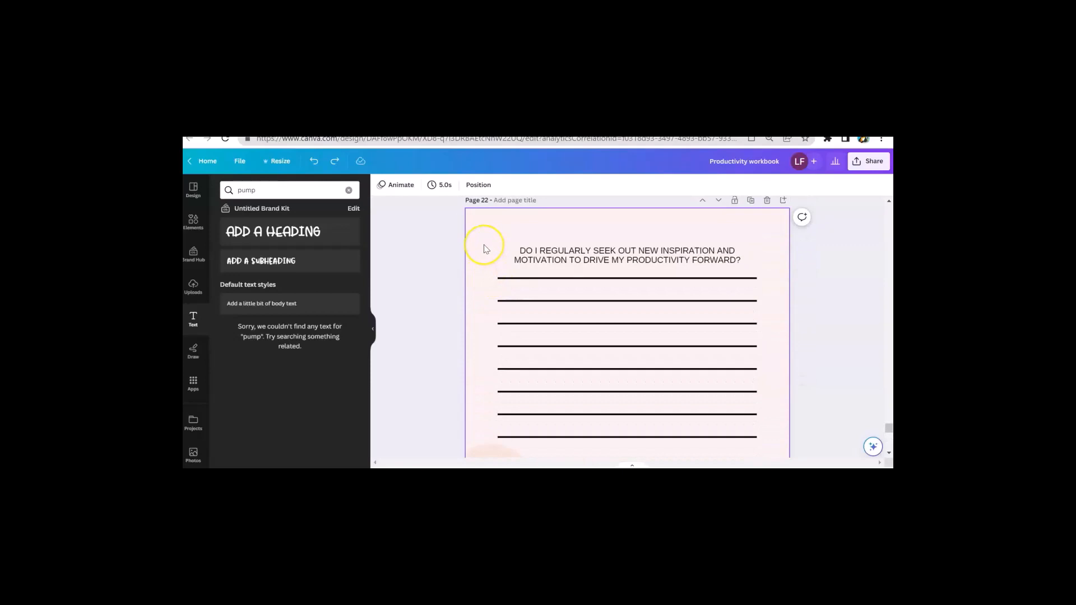
Step: Examine the logos, brand colours, hex codes and heading fonts on page 23, checking them against the preceding workbook page
scroll(485, 249, down, 7)
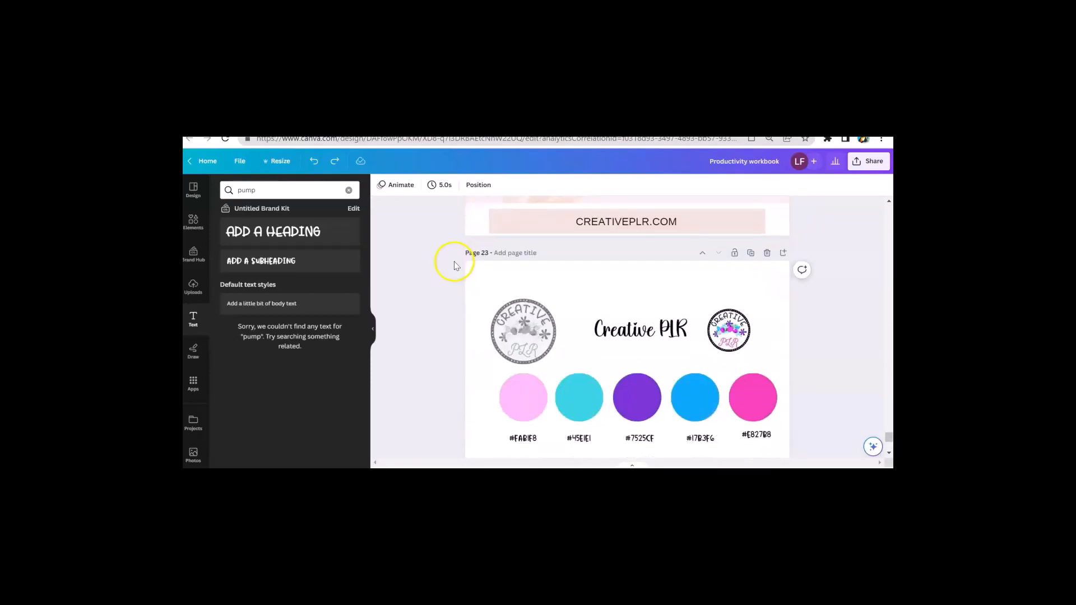
scroll(456, 264, down, 2)
scroll(454, 263, up, 1)
scroll(458, 262, down, 2)
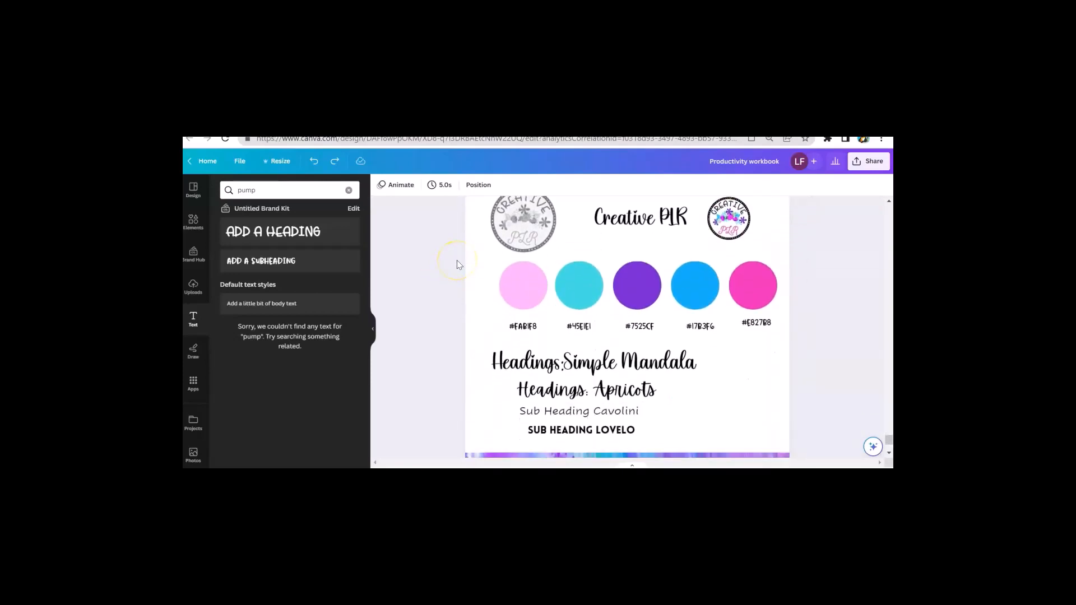
scroll(457, 260, down, 1)
scroll(456, 260, up, 2)
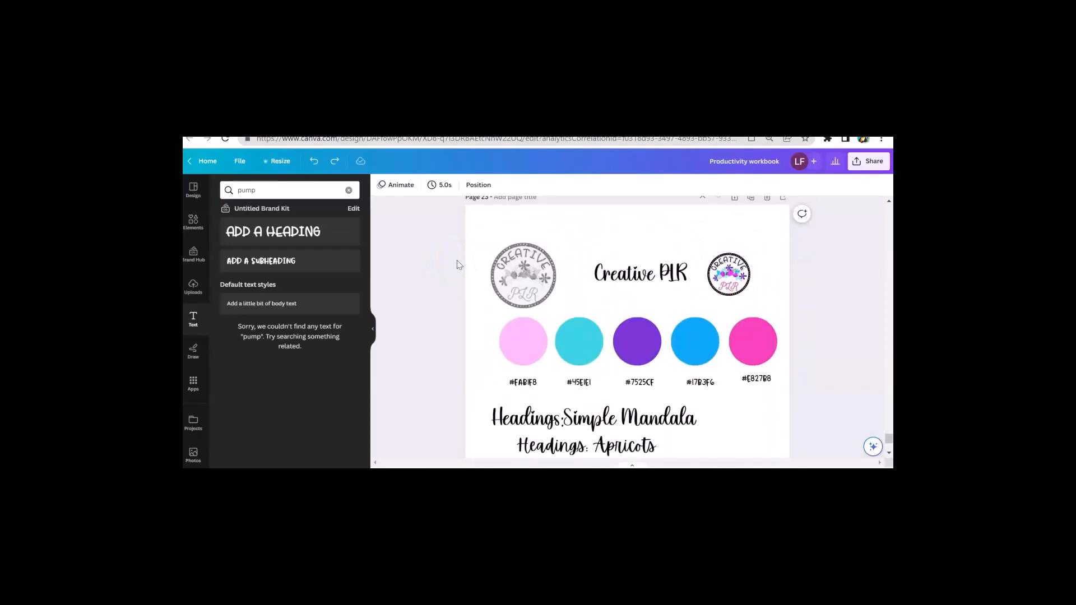
scroll(456, 260, down, 1)
scroll(457, 260, up, 5)
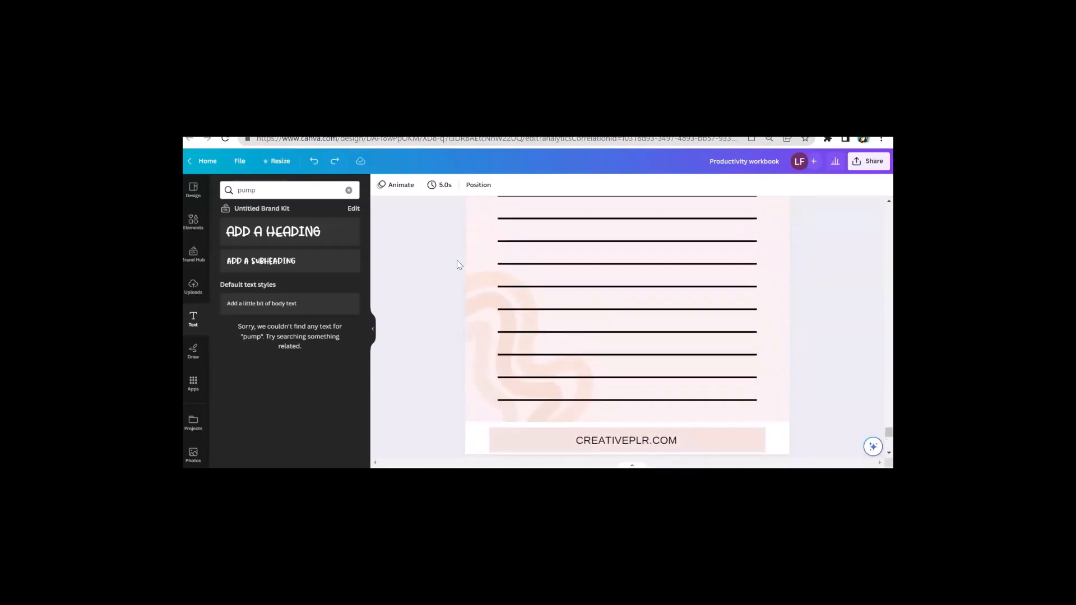
scroll(458, 259, down, 5)
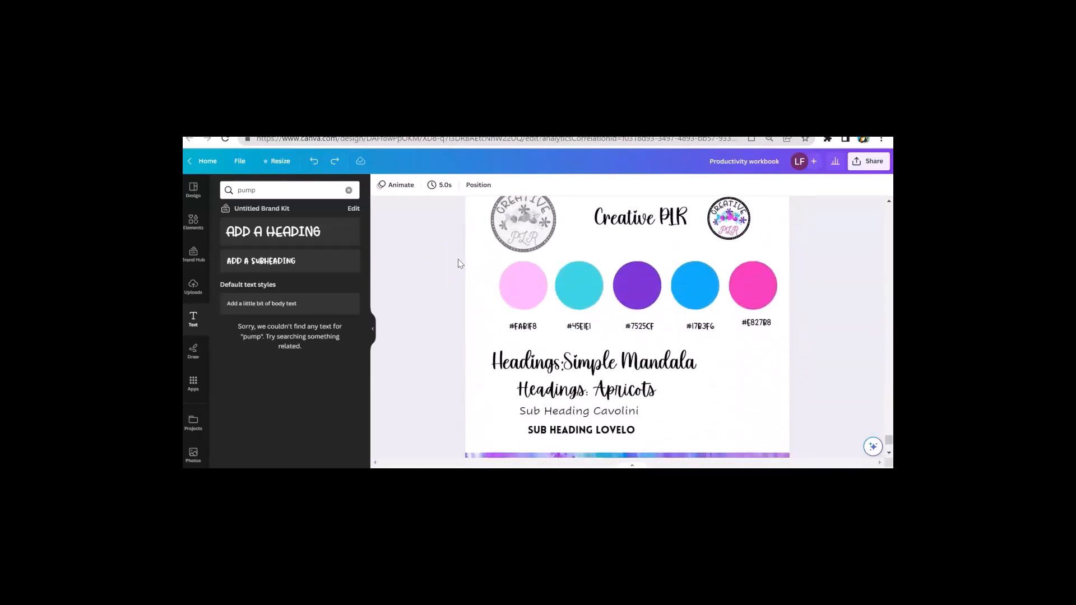
scroll(458, 259, down, 1)
scroll(458, 259, up, 2)
scroll(459, 259, down, 1)
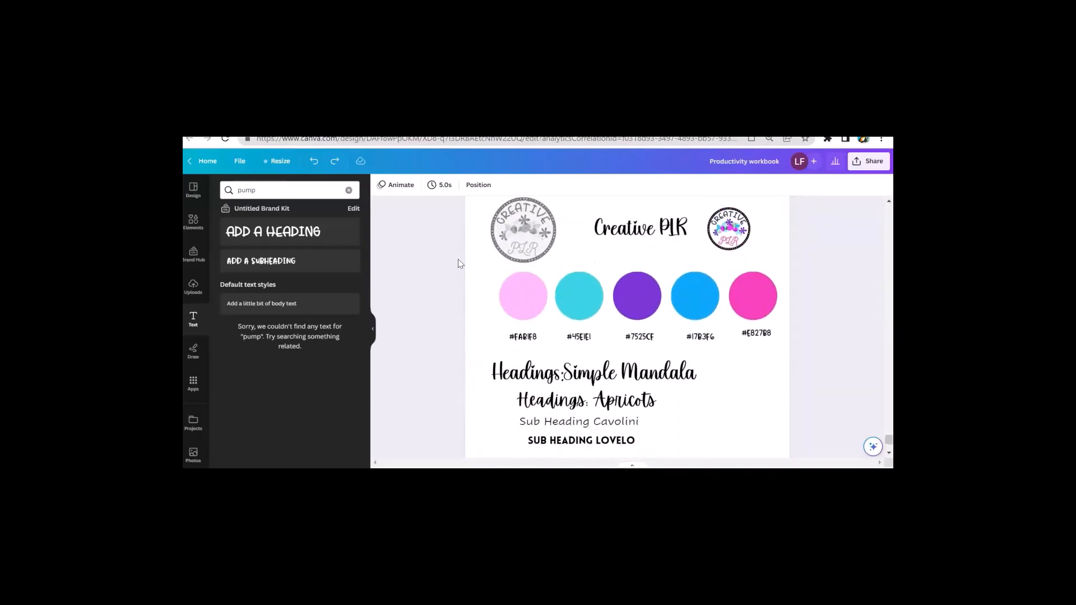
scroll(459, 264, down, 1)
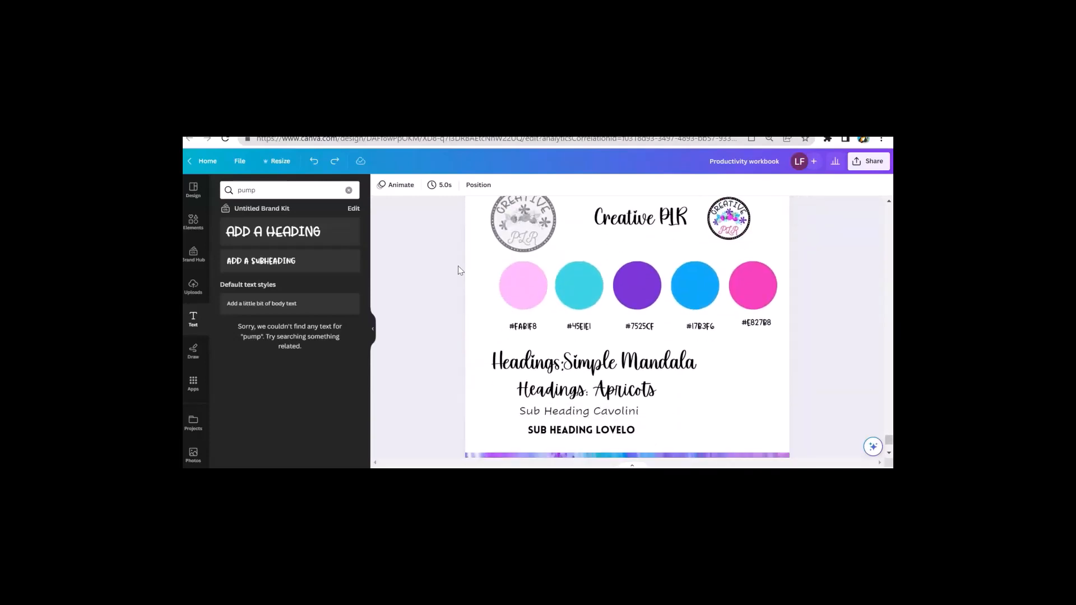
scroll(459, 270, up, 3)
scroll(458, 270, down, 1)
scroll(459, 270, down, 2)
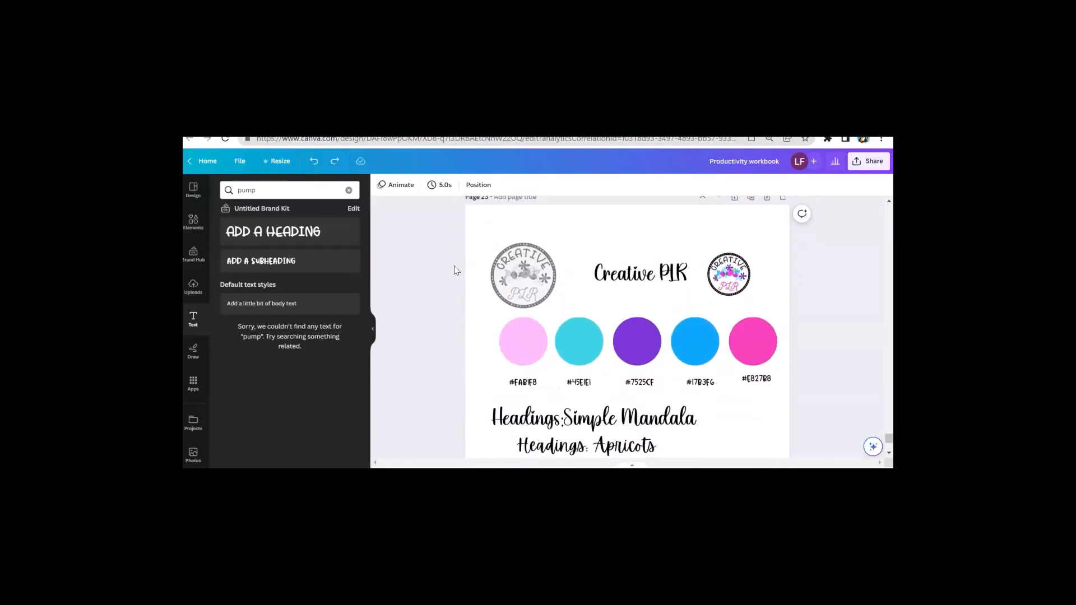
scroll(454, 269, down, 2)
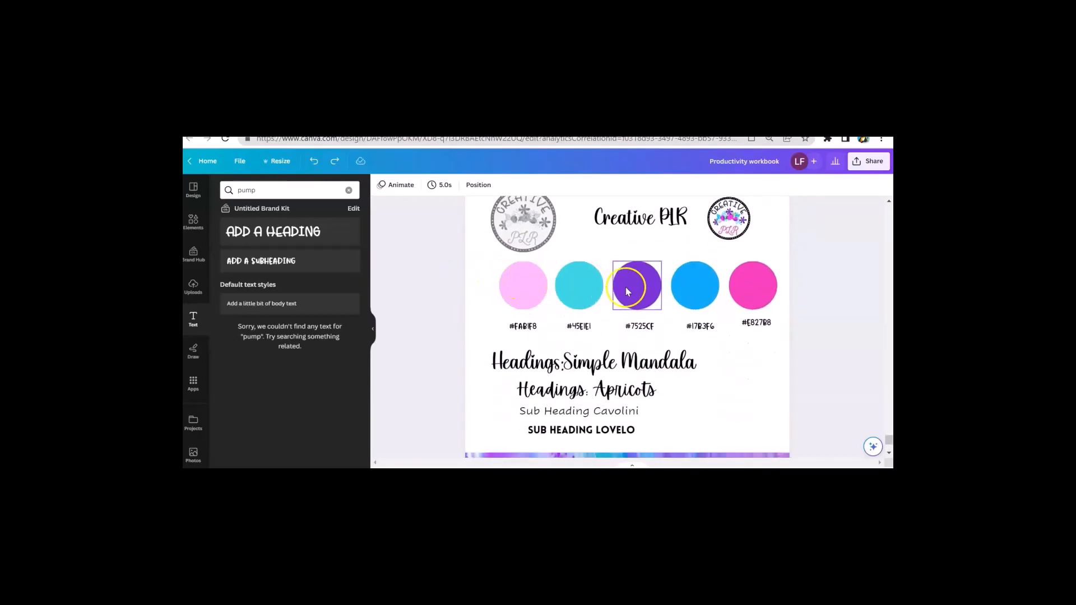
Step: Inspect the five brand colour circles on page 23 as candidate colours for the workbook
click(749, 296)
click(519, 292)
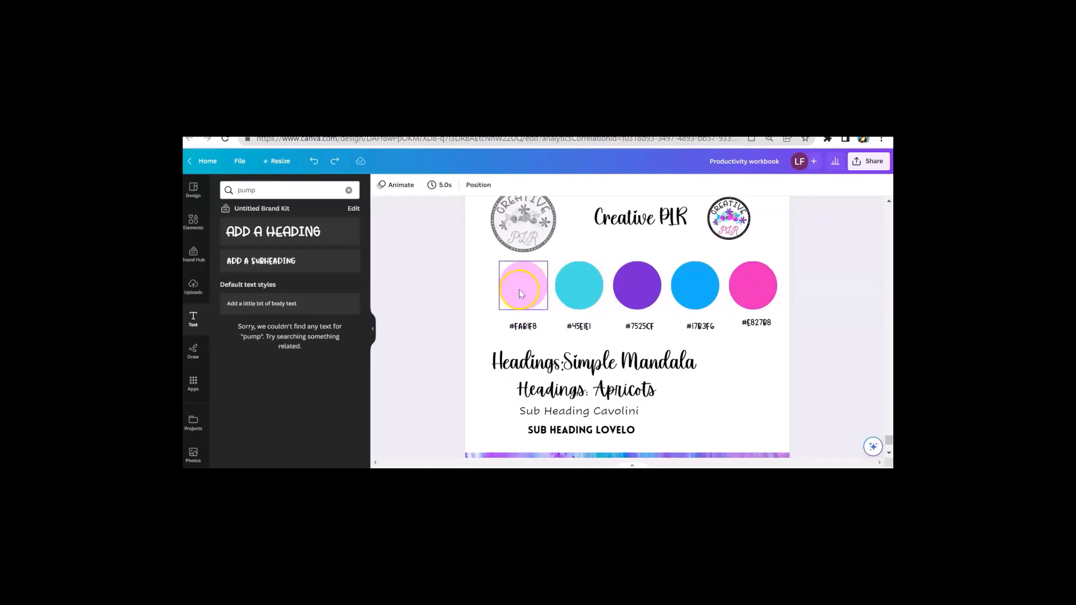
click(582, 288)
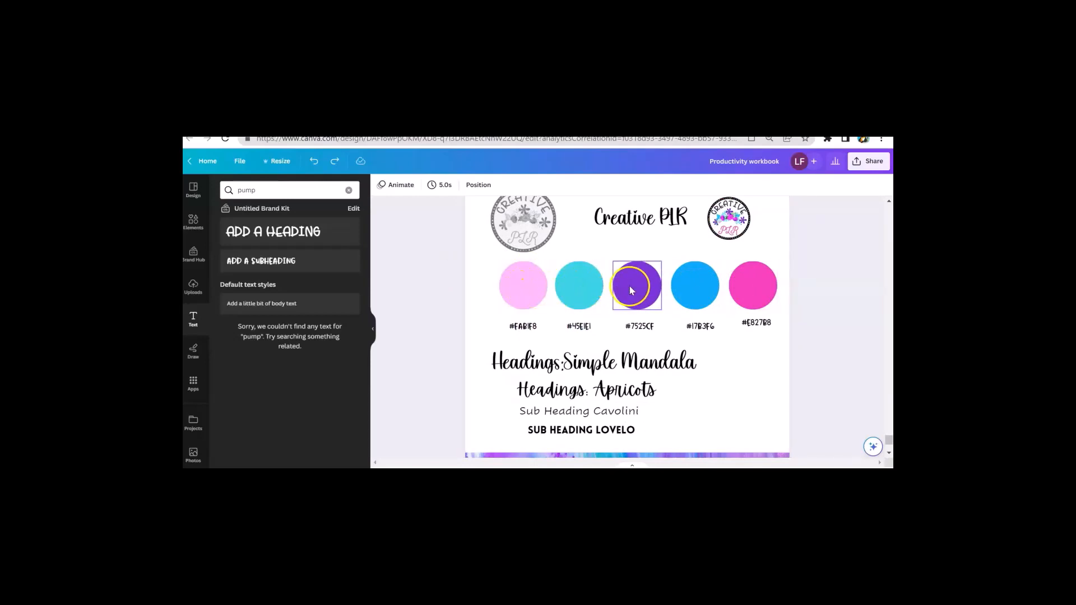
click(695, 284)
click(752, 283)
click(644, 295)
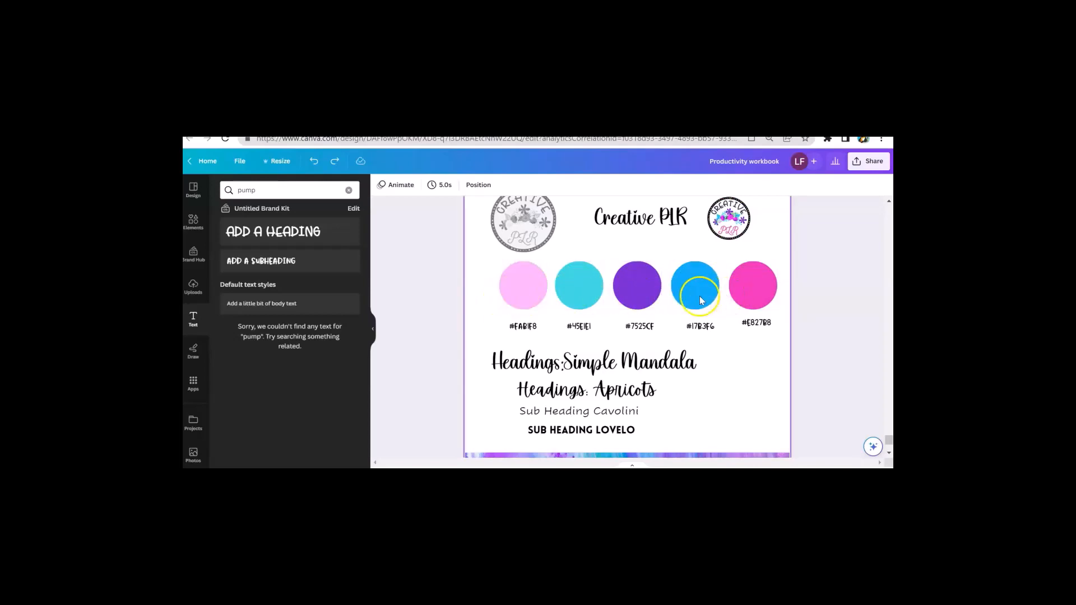
Step: Recolour page 22's CREATIVEPLR.COM footer box with the turquoise #45E1E1 sampled from the brand board circle, and apply the change to all pages
scroll(591, 304, up, 2)
scroll(560, 291, up, 3)
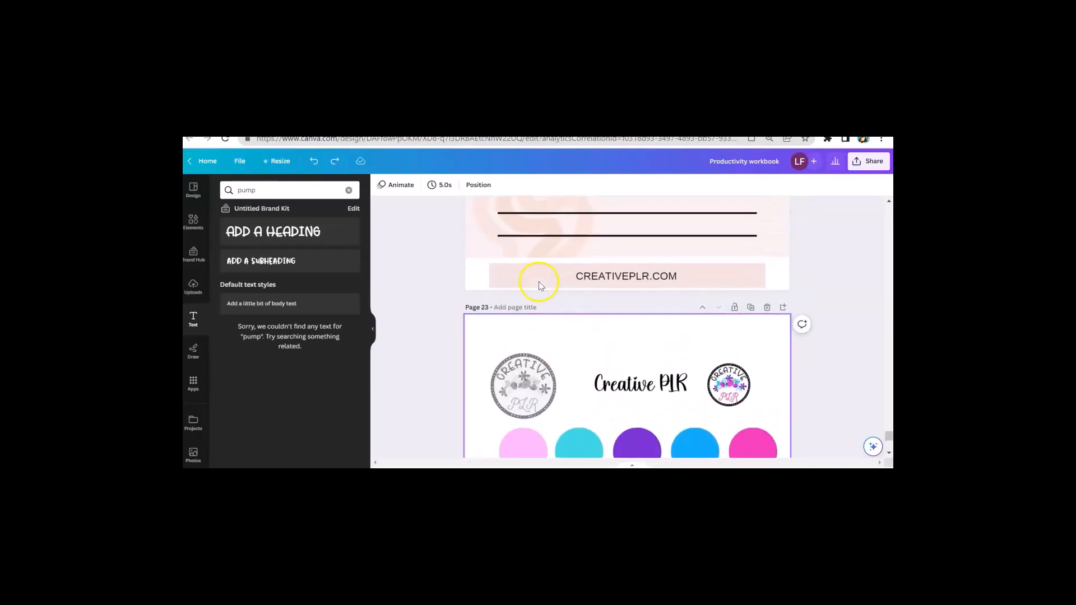
click(495, 278)
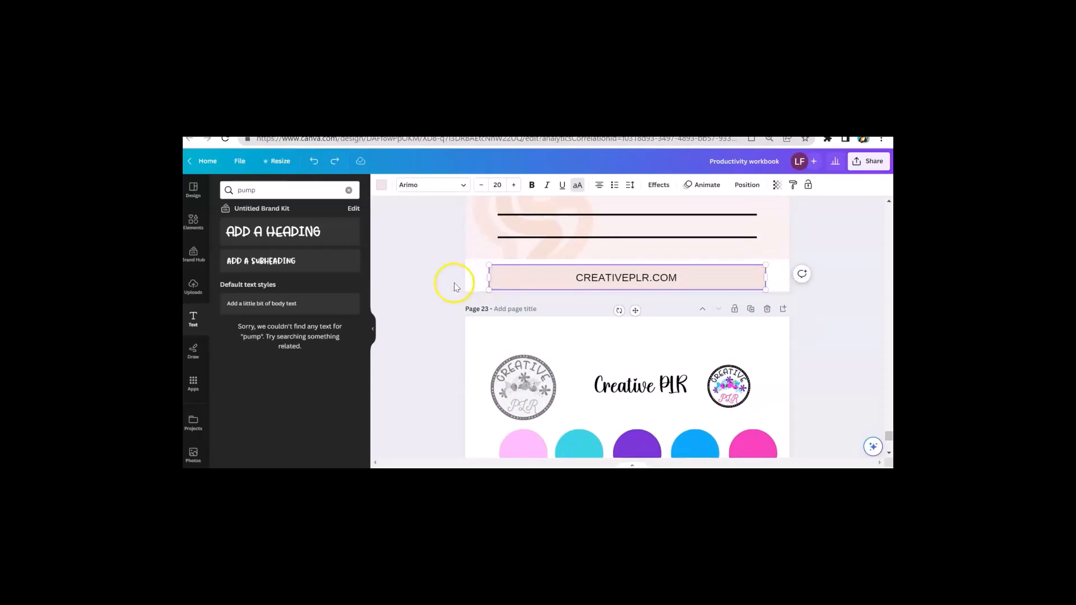
scroll(445, 273, down, 1)
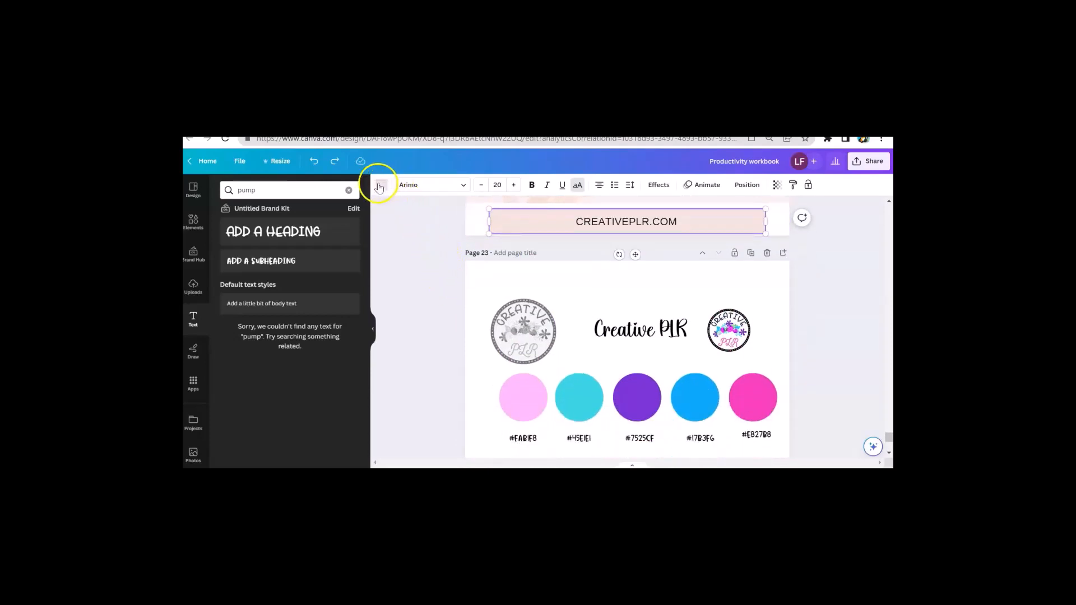
click(378, 185)
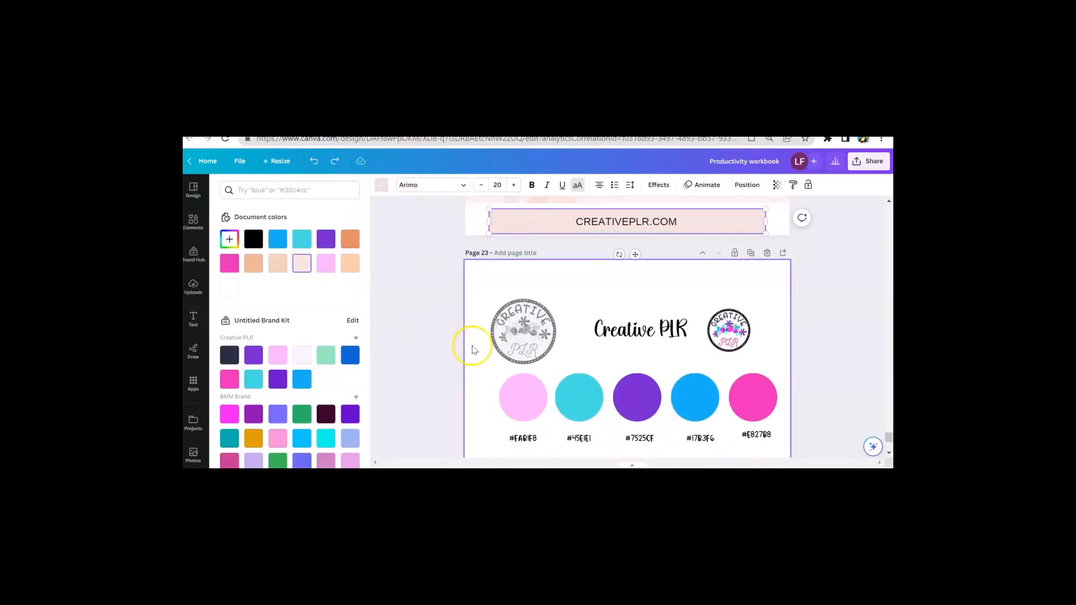
click(229, 239)
click(344, 353)
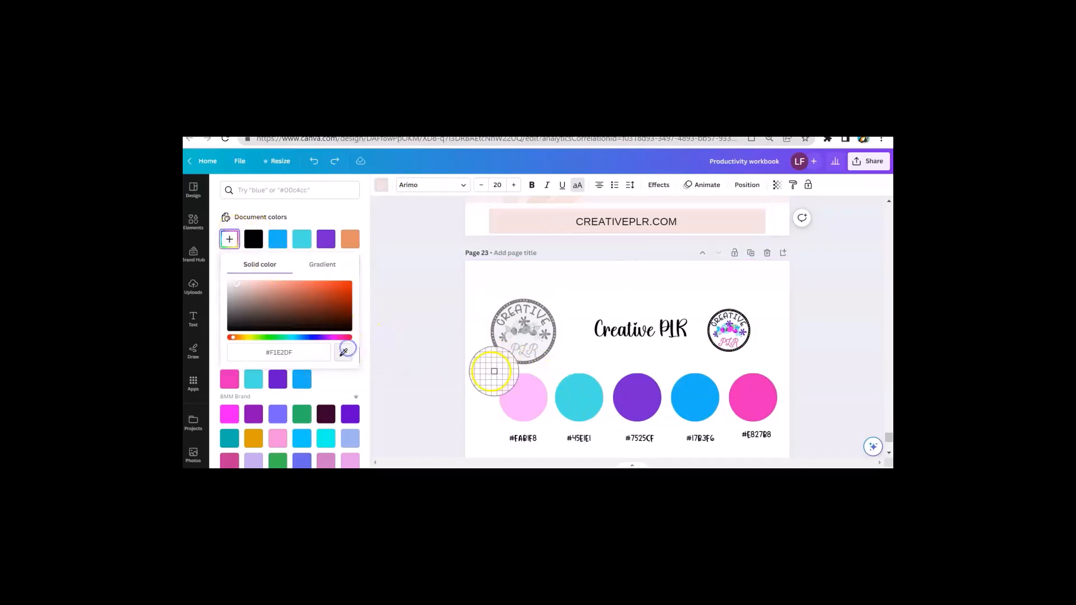
click(583, 401)
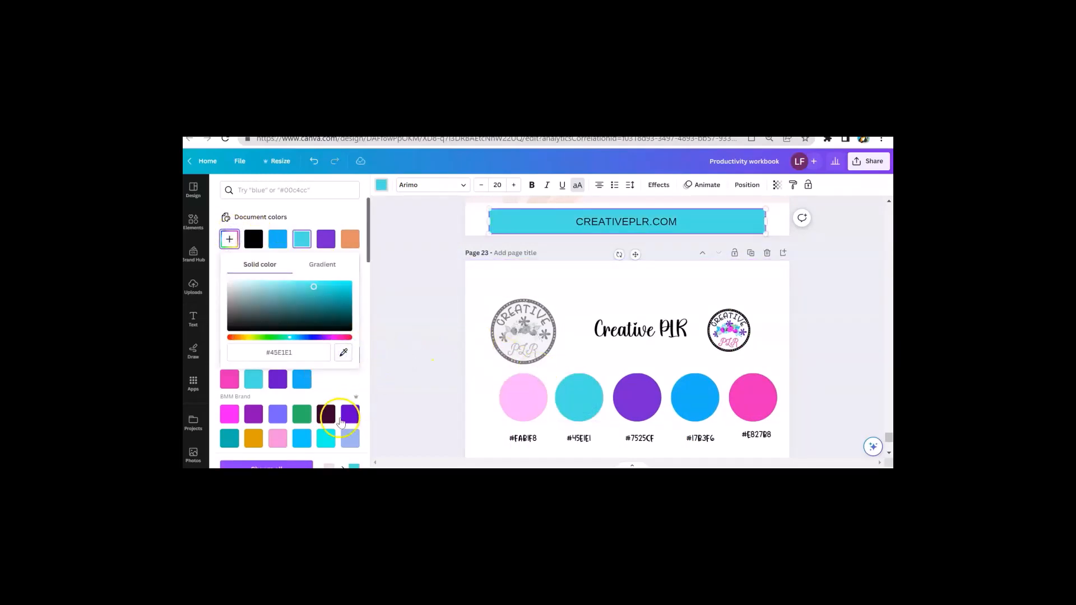
click(307, 465)
Step: Check the background and footer colours across the workbook's lined question pages, and look through the brand kit palettes
scroll(428, 324, up, 5)
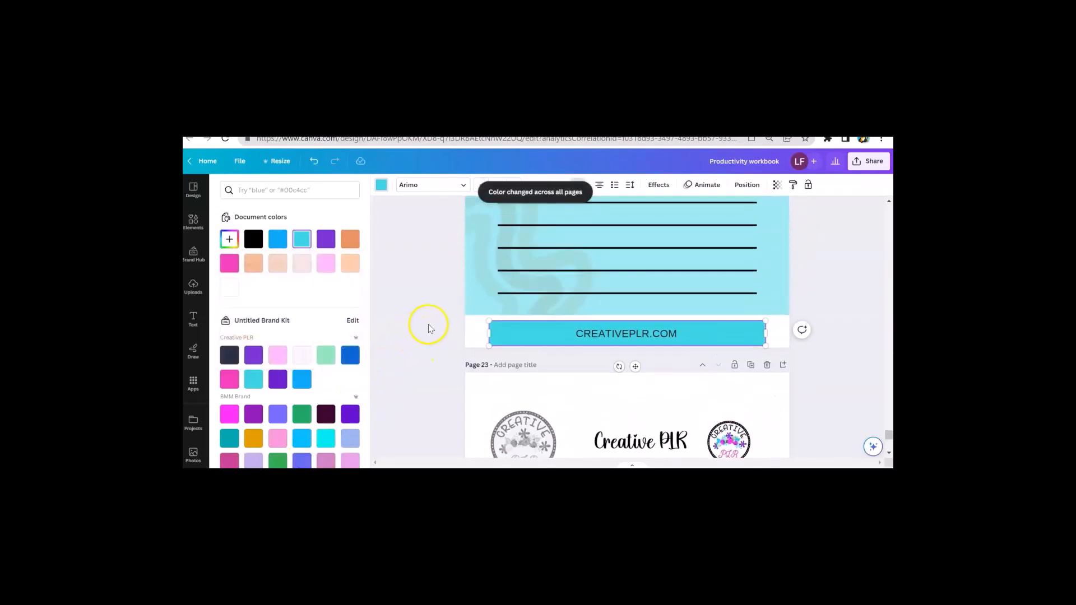
scroll(434, 317, up, 15)
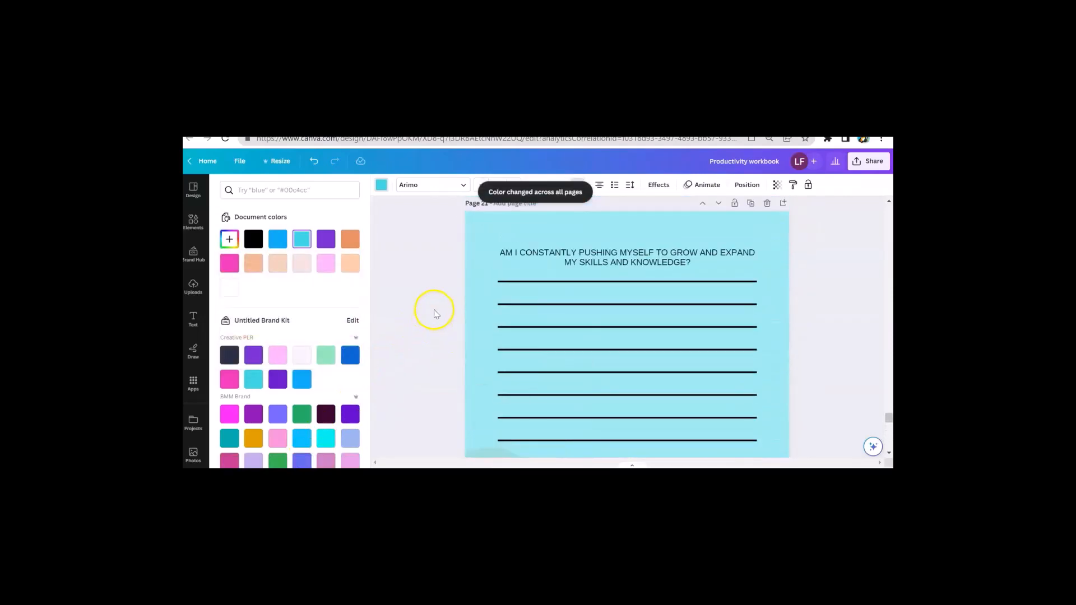
scroll(437, 312, up, 15)
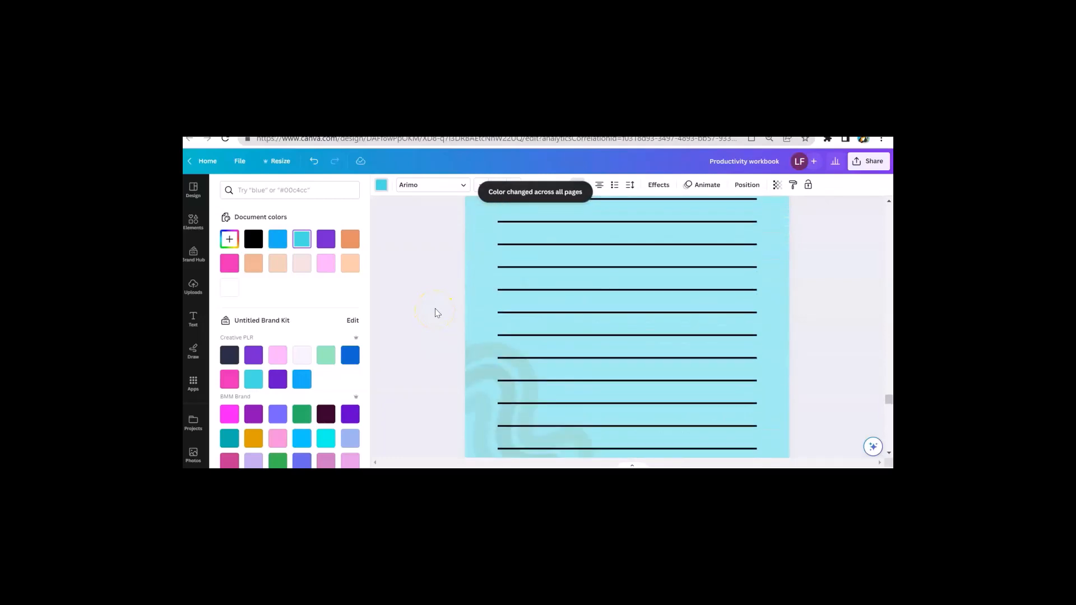
scroll(437, 313, up, 15)
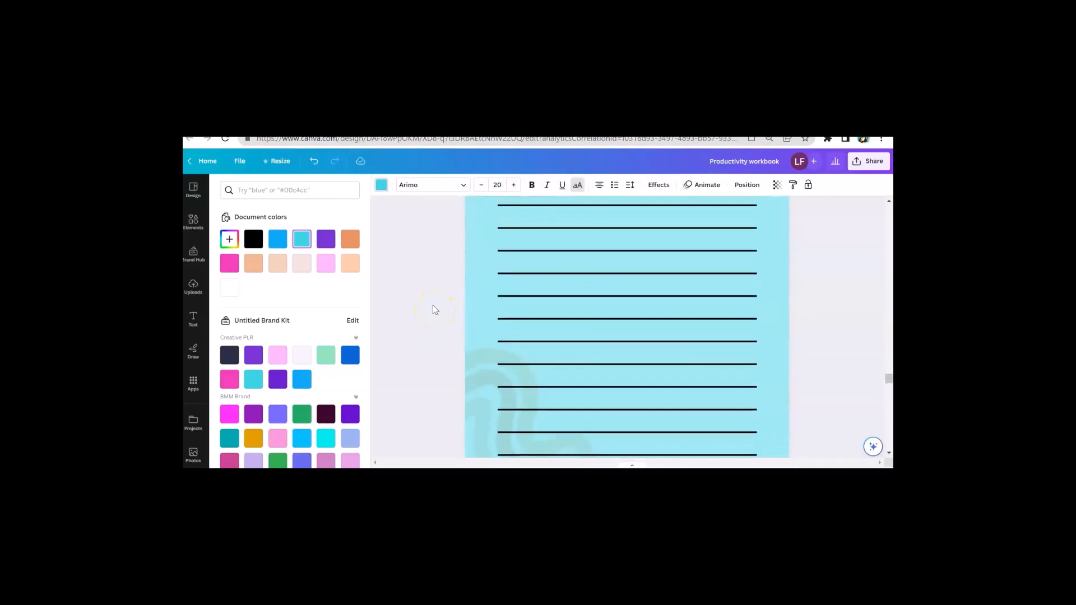
scroll(435, 310, up, 15)
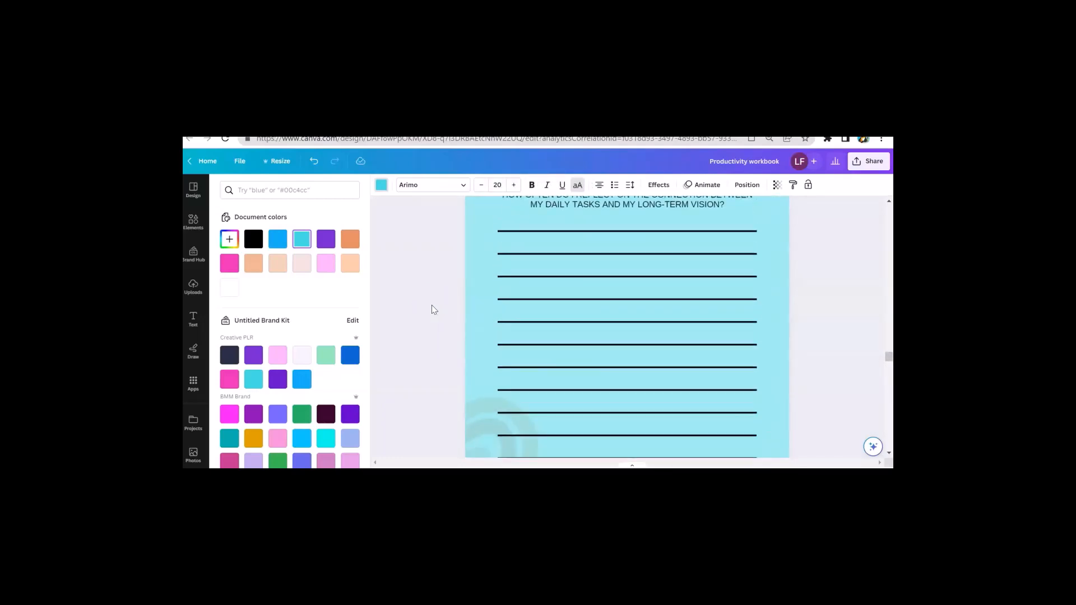
scroll(431, 305, down, 11)
scroll(367, 306, down, 3)
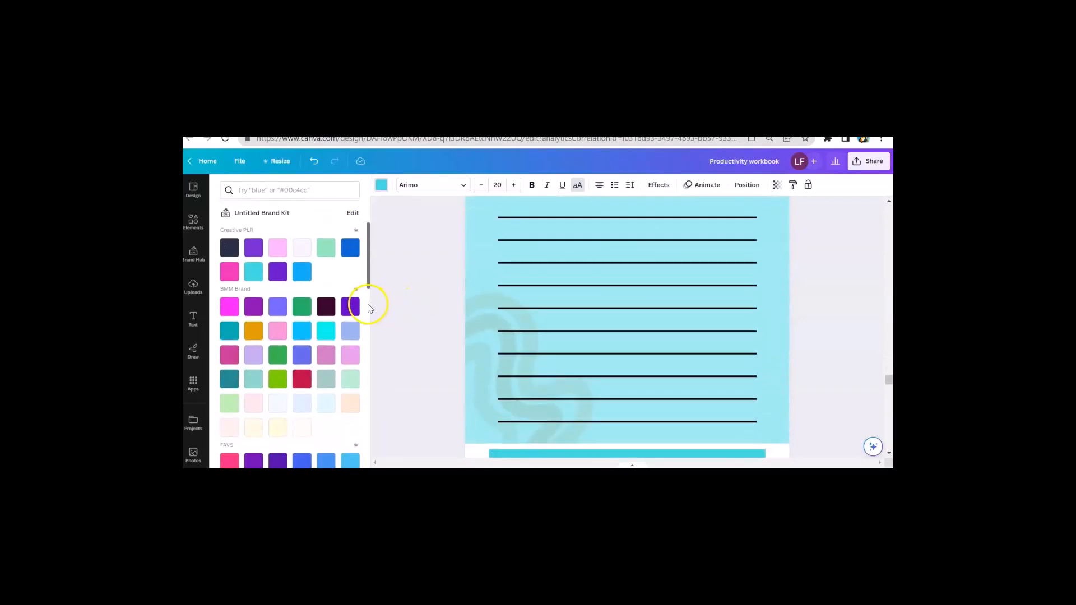
scroll(476, 317, down, 1)
scroll(475, 320, down, 12)
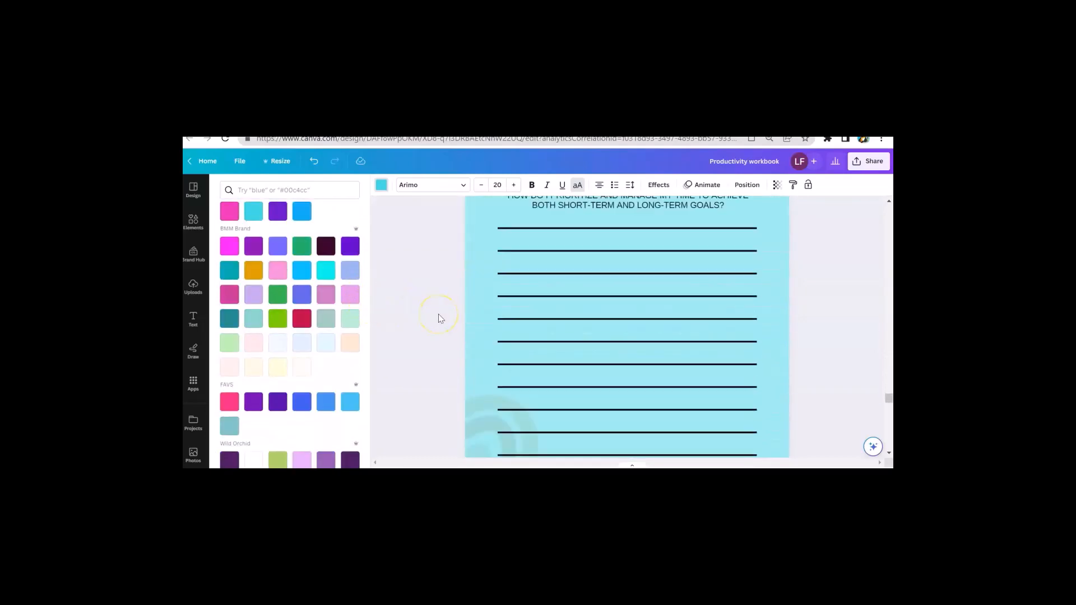
scroll(440, 318, down, 12)
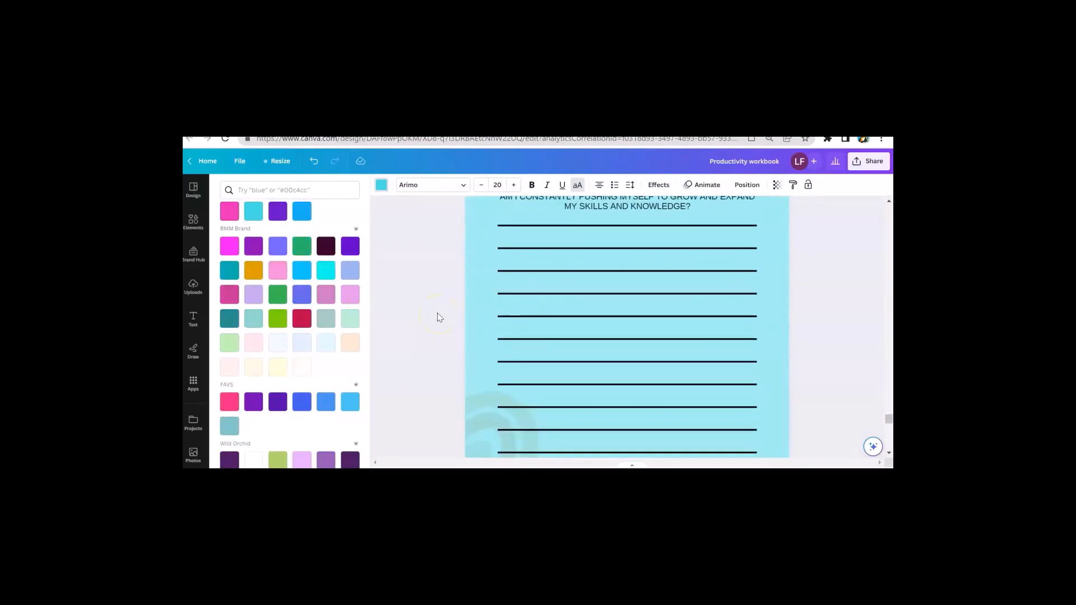
Step: Recolour page 22's CREATIVEPLR.COM footer box with the pale aqua #CFFFFF and apply the change to all pages
scroll(438, 317, down, 12)
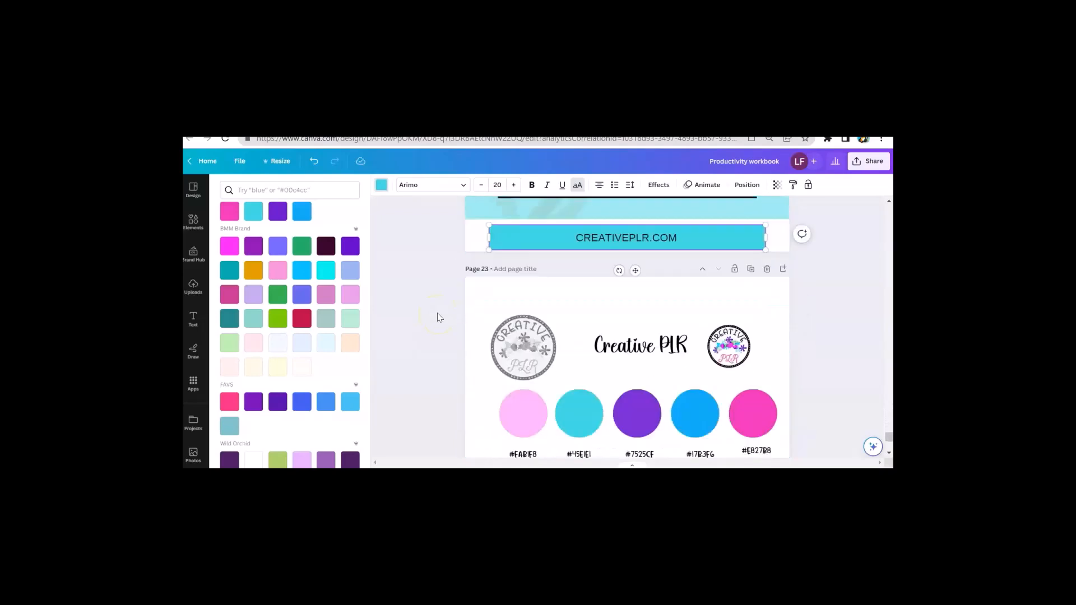
scroll(439, 317, up, 2)
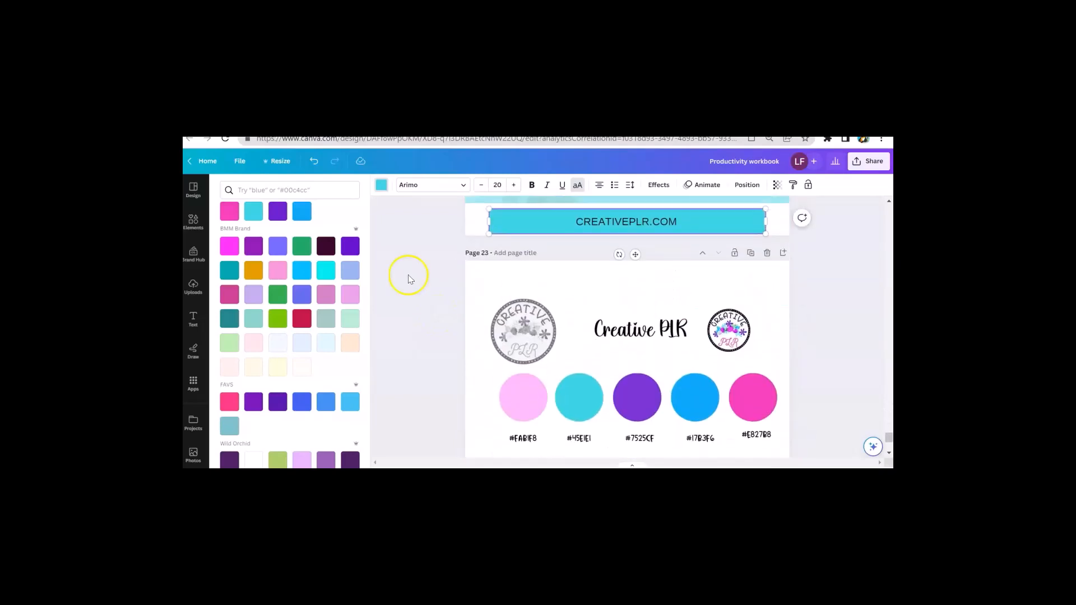
click(381, 186)
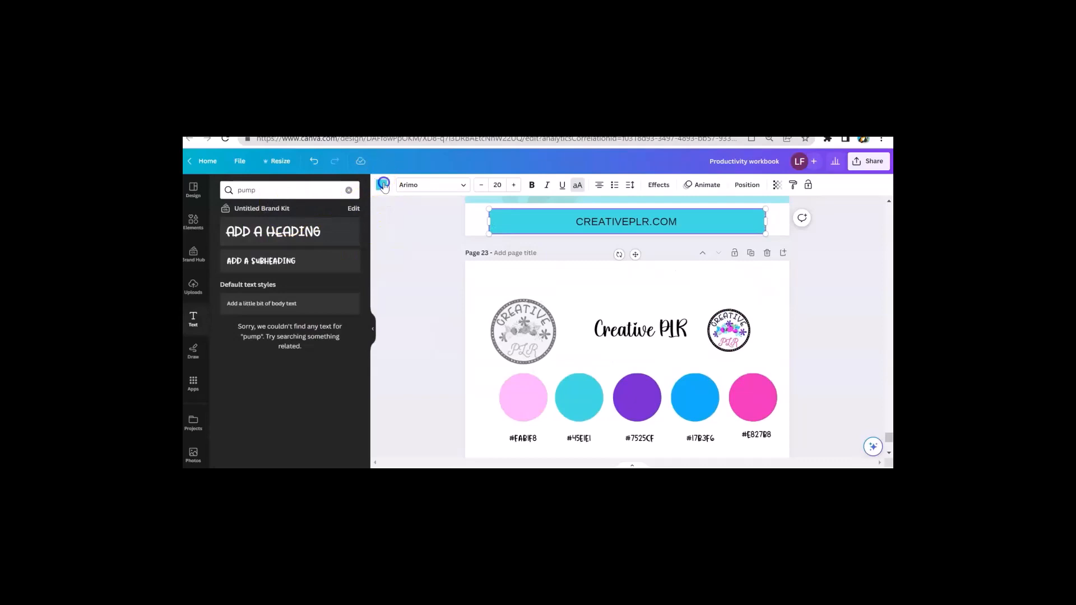
click(382, 185)
click(229, 239)
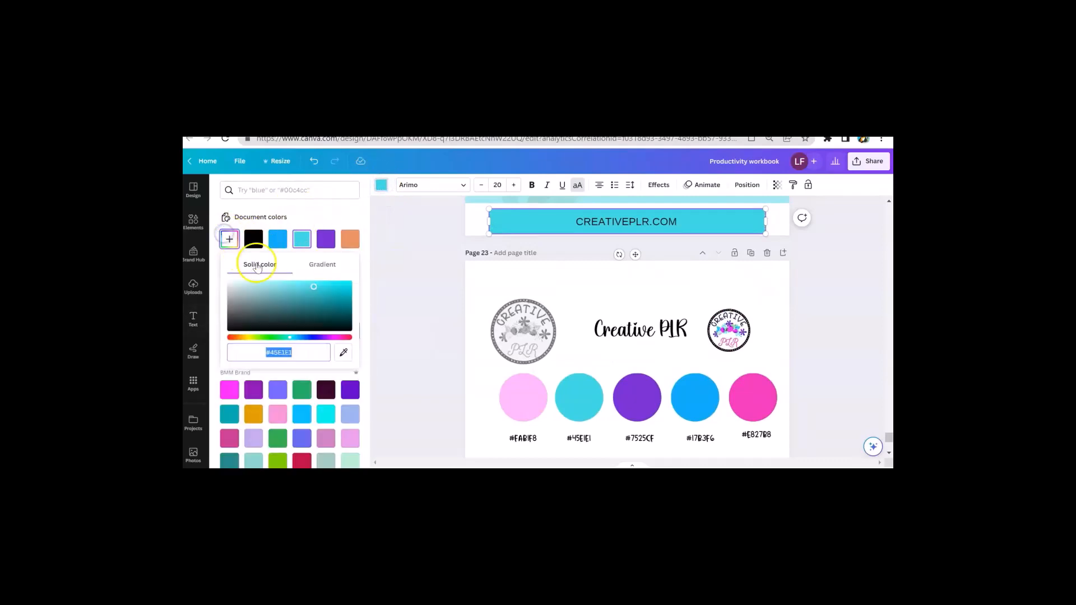
drag(312, 287, 255, 281)
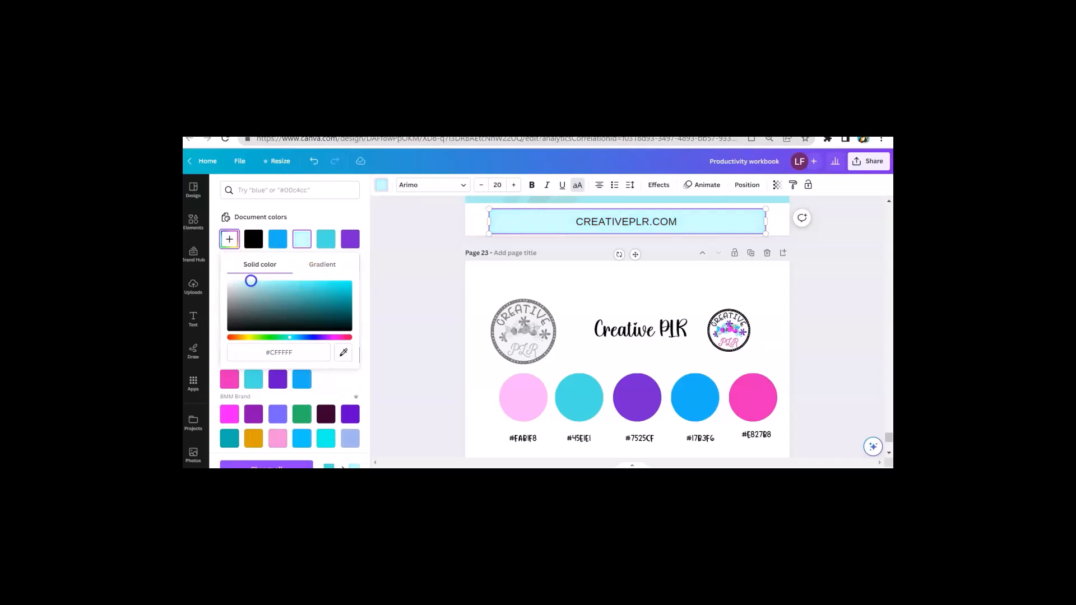
click(266, 467)
Step: Move page 22's lined background group aside and select the peach wave graphic beneath it
scroll(406, 359, up, 5)
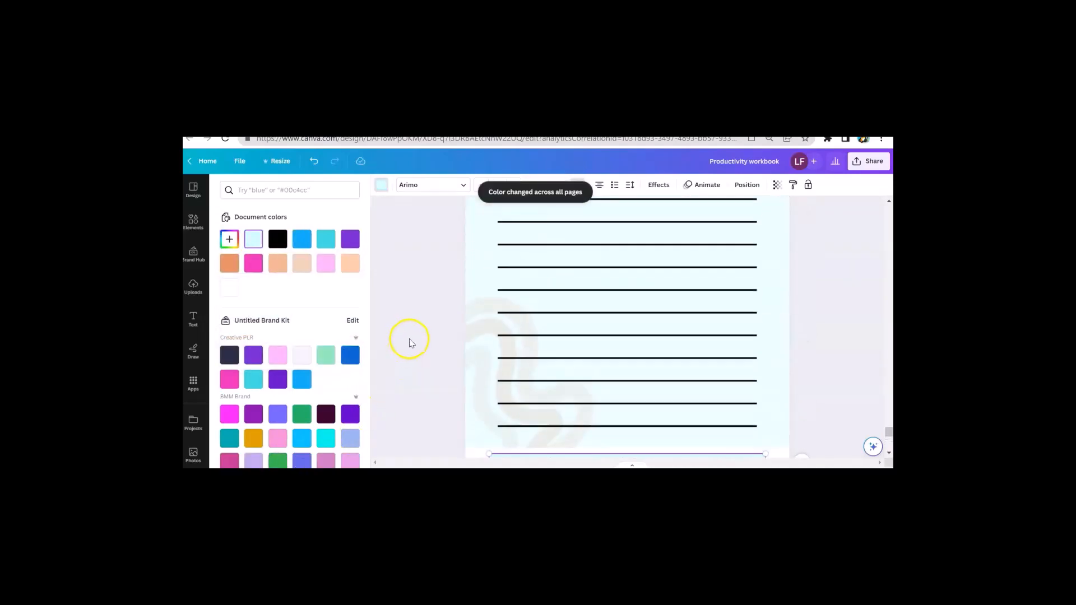
scroll(448, 354, down, 2)
click(516, 365)
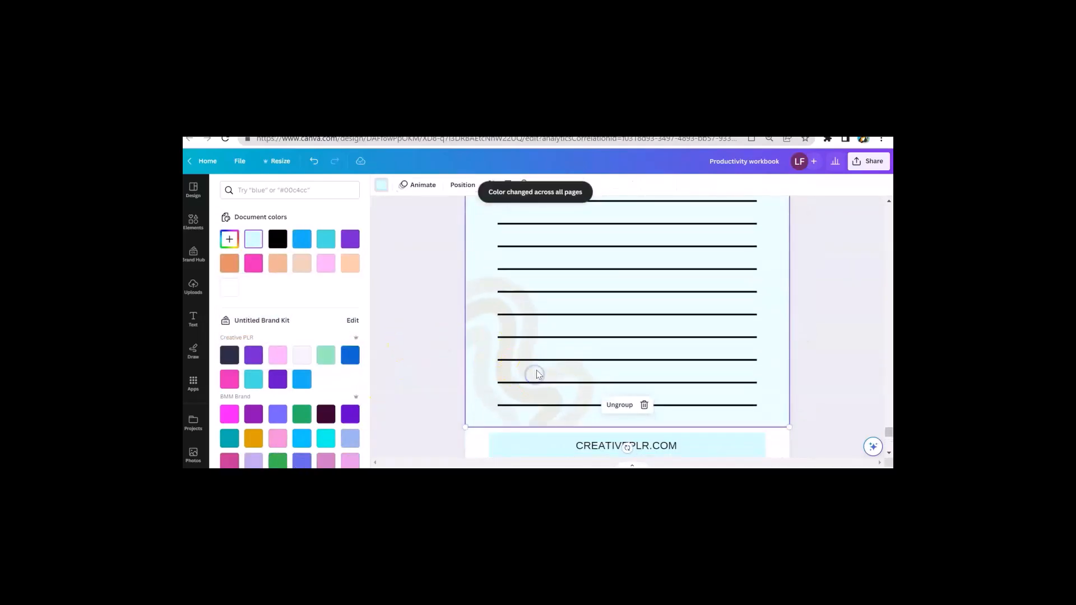
drag(536, 374, 623, 373)
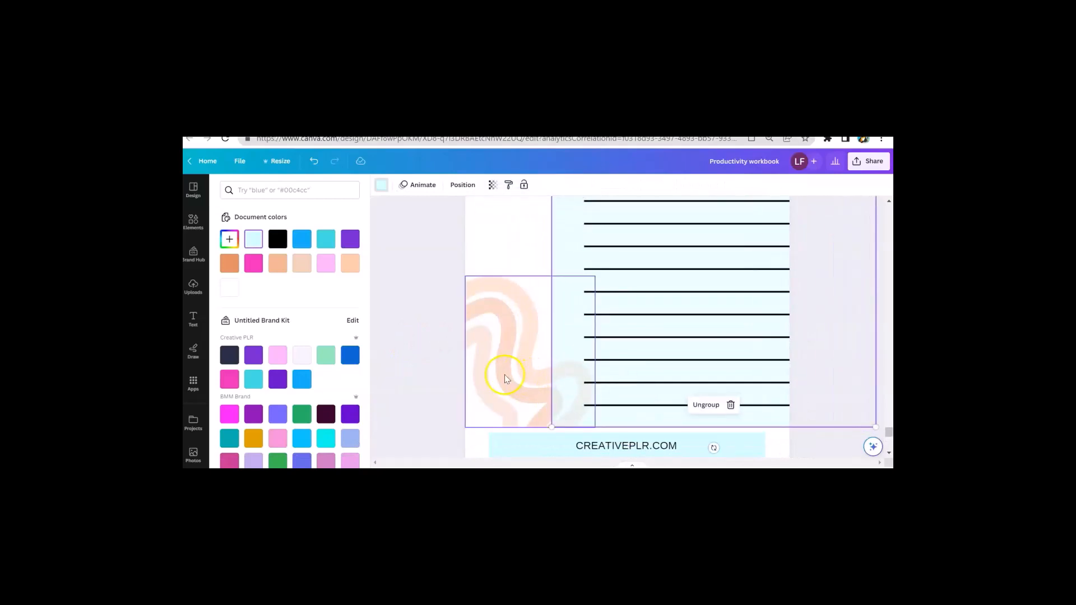
scroll(437, 370, down, 4)
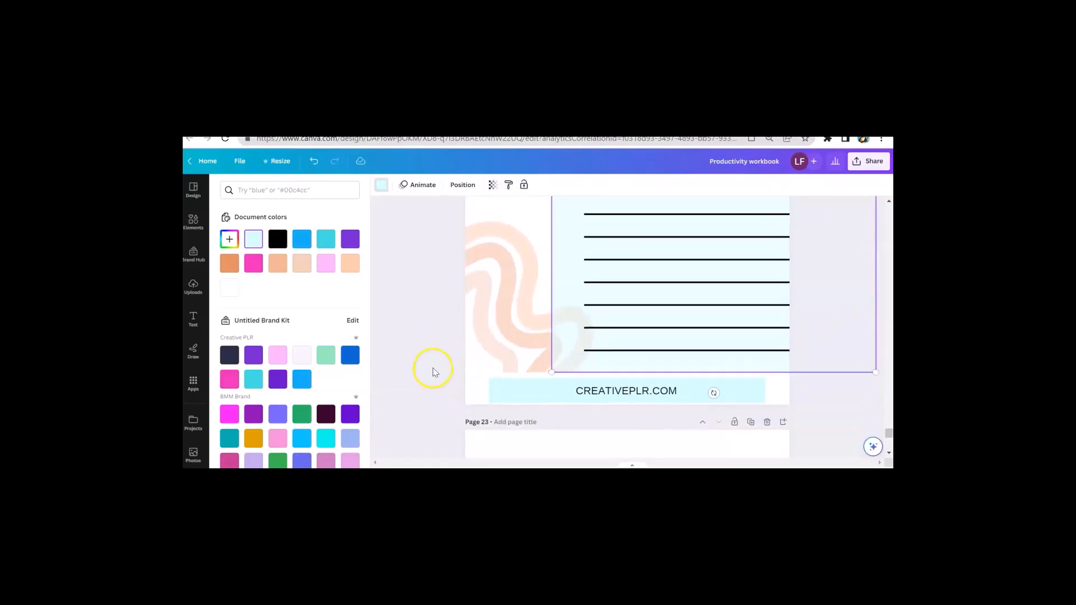
click(489, 282)
Step: Replace the wave graphic's first colour with the pink #E827B8 sampled from the brand board, and apply the change to all pages
scroll(446, 269, down, 5)
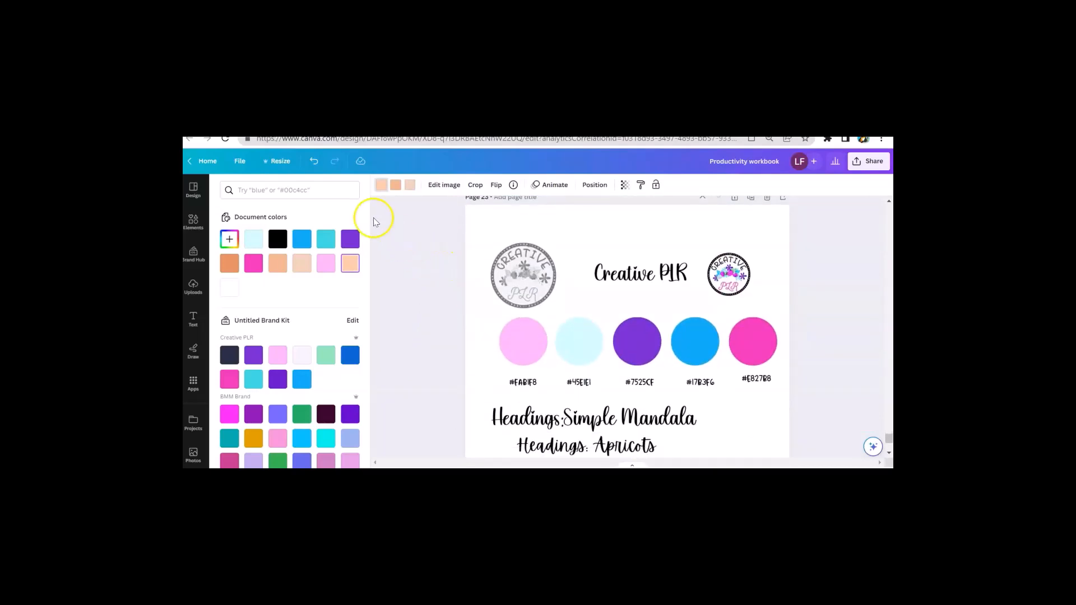
click(384, 188)
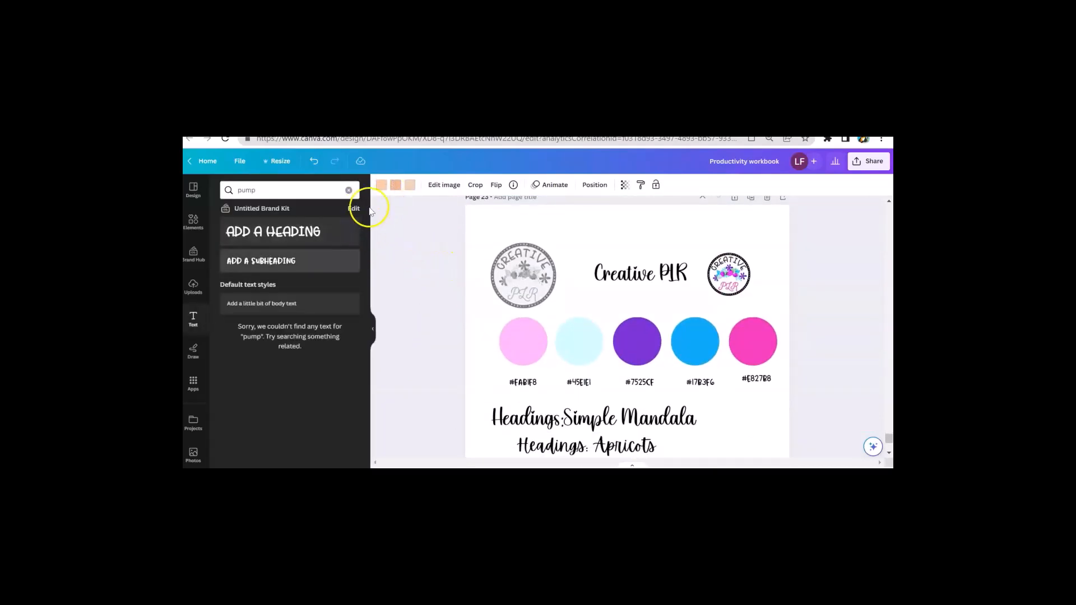
click(380, 186)
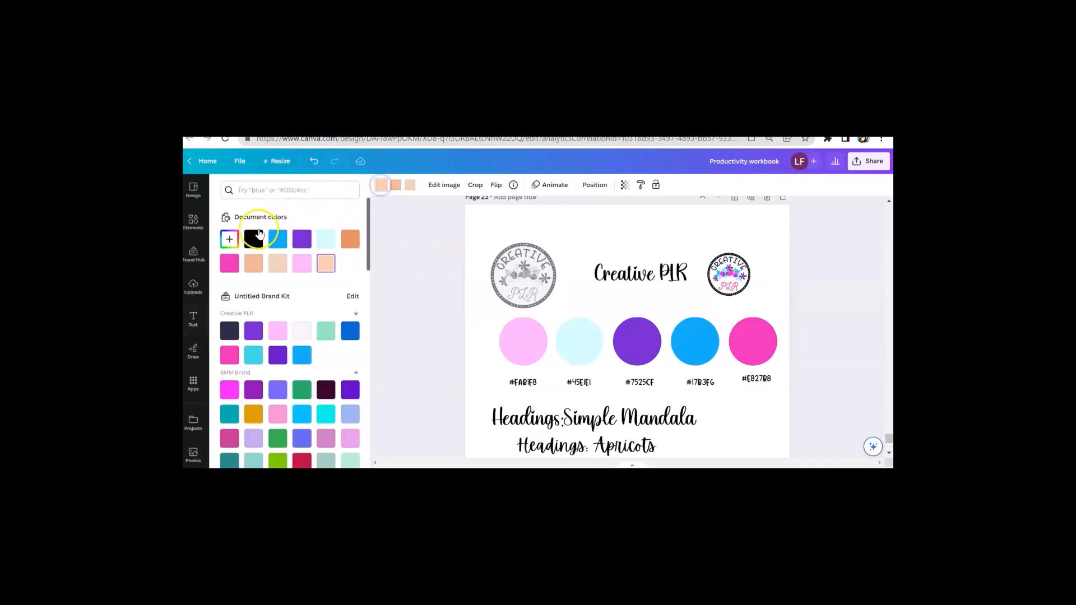
click(229, 240)
click(342, 333)
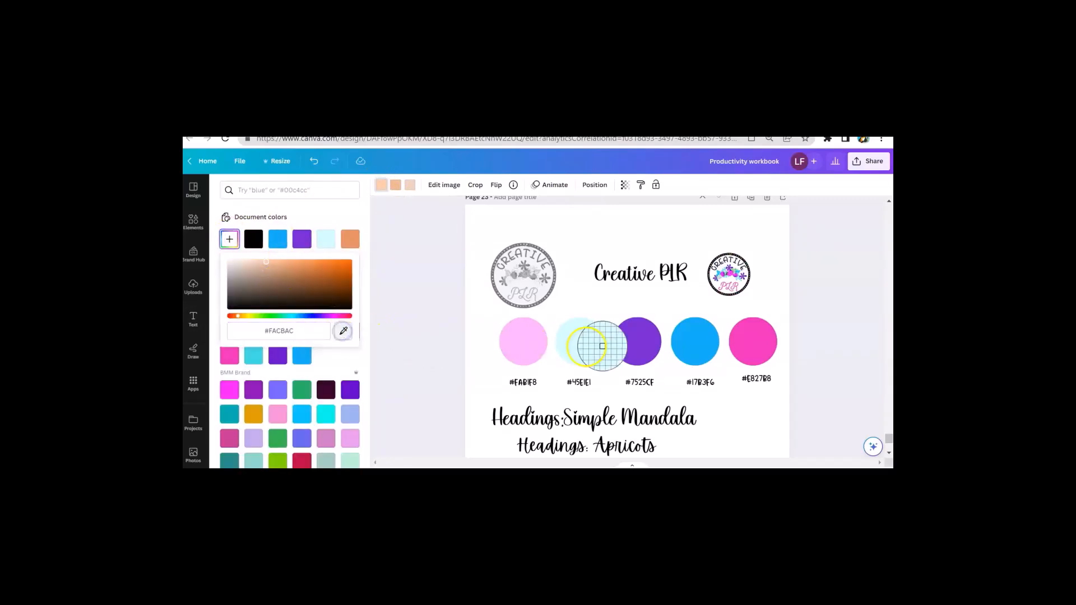
click(747, 342)
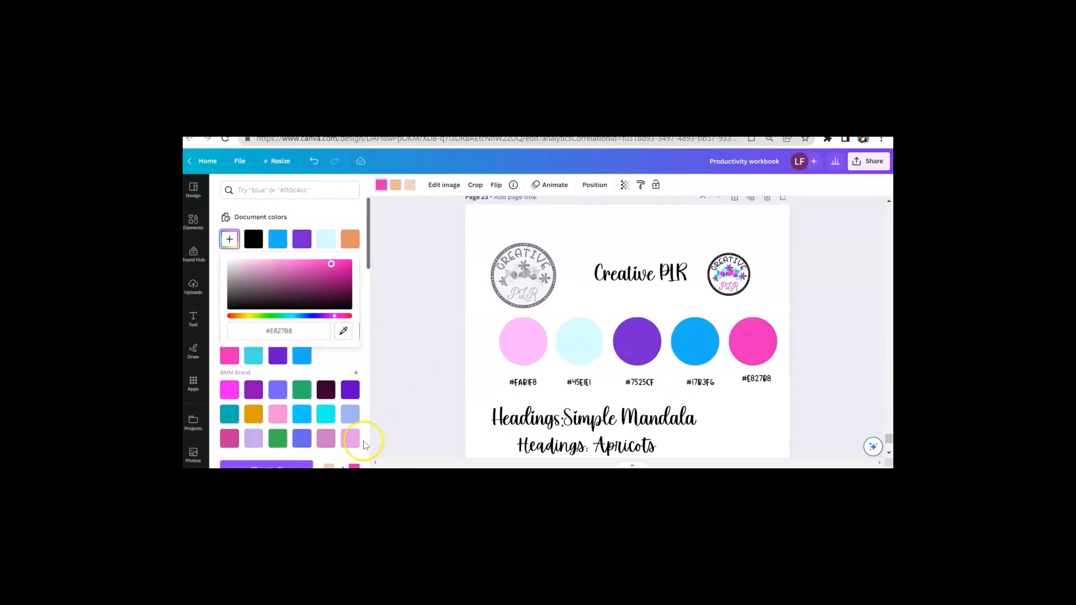
click(307, 465)
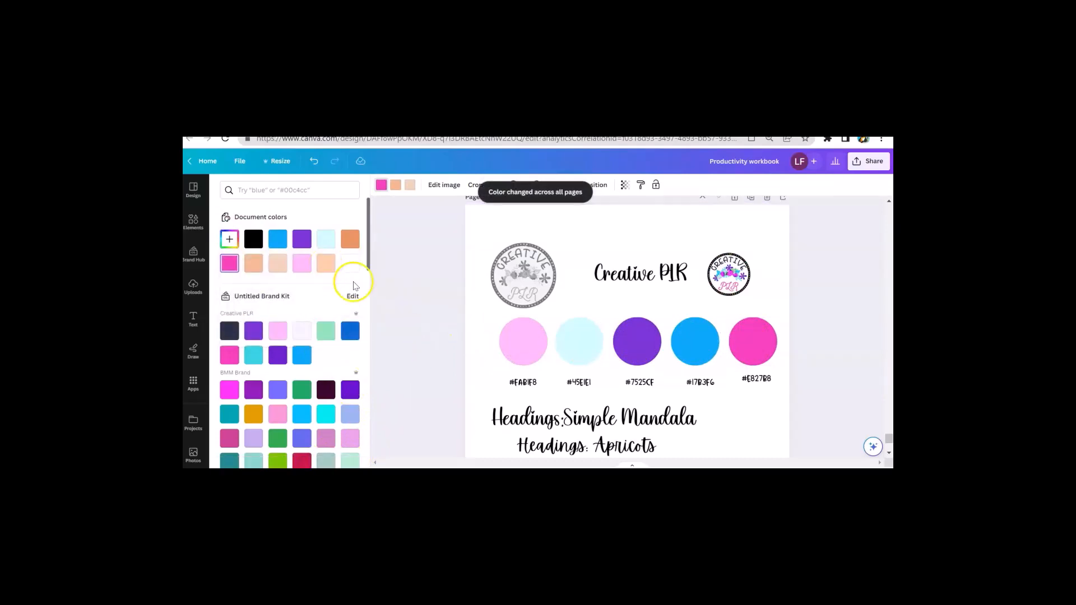
Step: Set the wave graphic's second colour to the purple #7525CF sampled from the brand board circle
scroll(452, 284, up, 1)
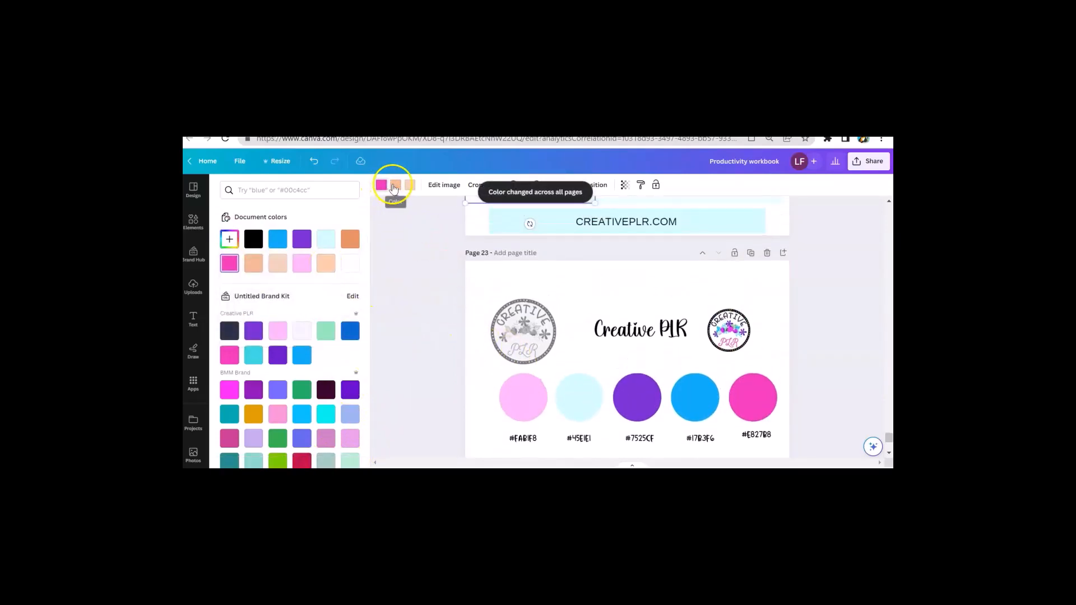
click(229, 240)
click(347, 340)
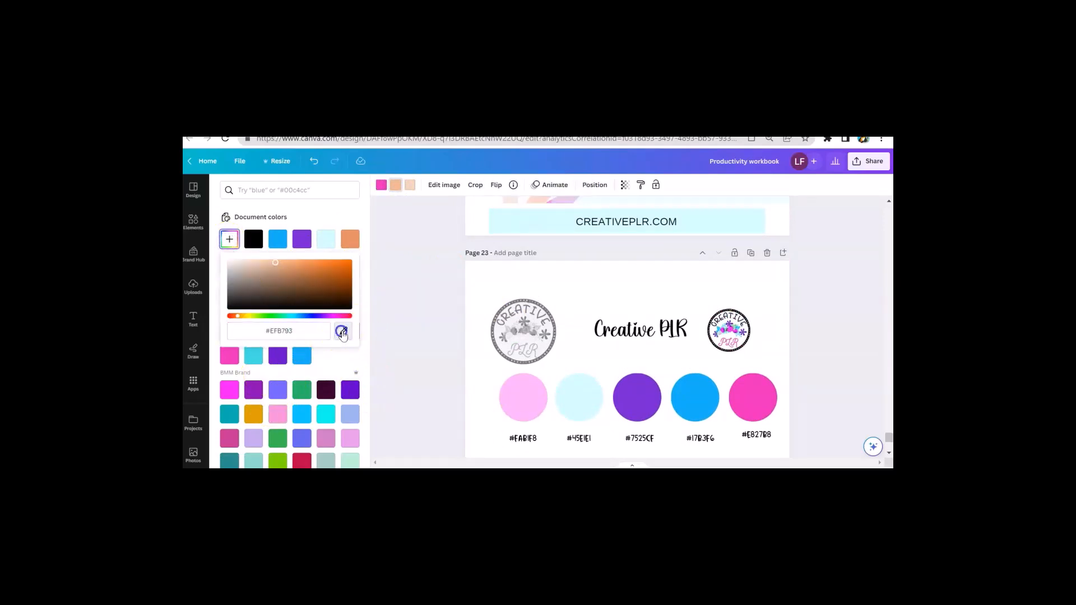
click(643, 398)
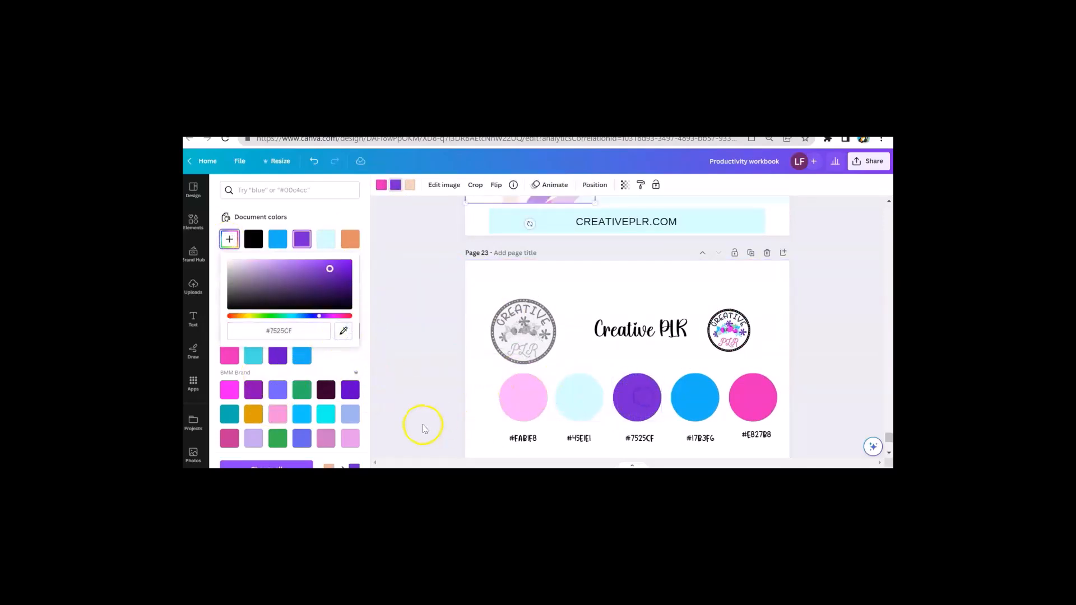
Step: Set the wave graphic's third colour to the blue #17B3F6 sampled from the brand board circle
click(409, 185)
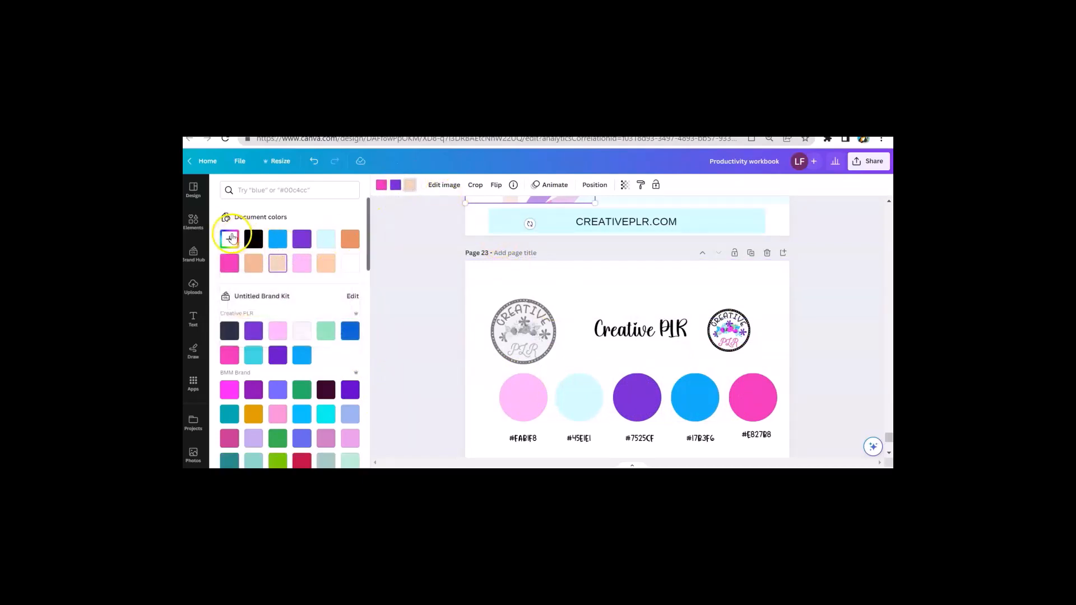
click(231, 239)
click(346, 331)
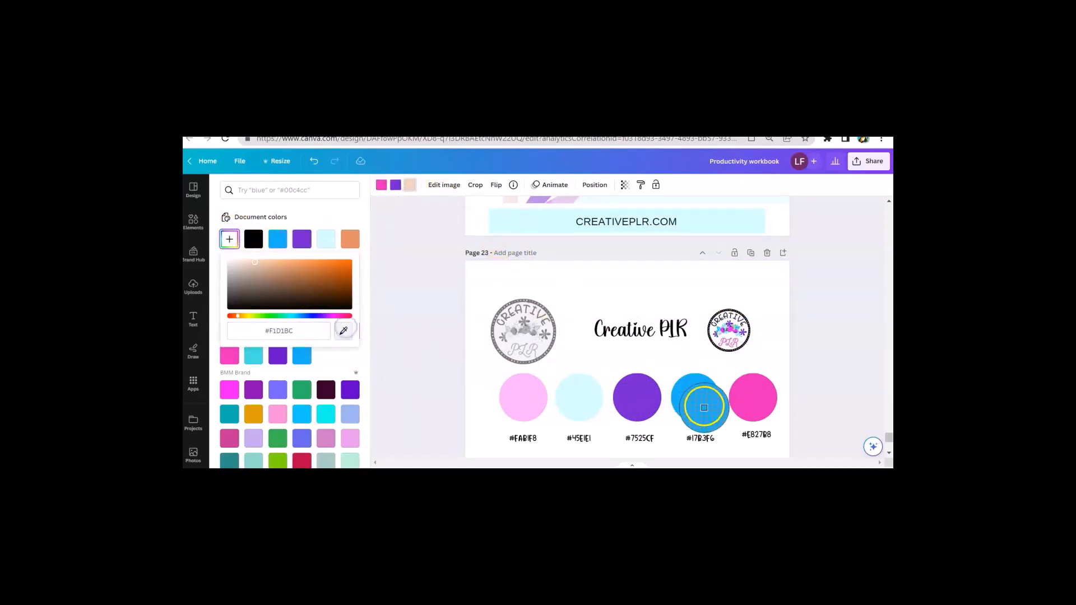
click(695, 399)
Step: Move page 22's lined background group back over the wave graphic and make the group more transparent
scroll(447, 339, up, 5)
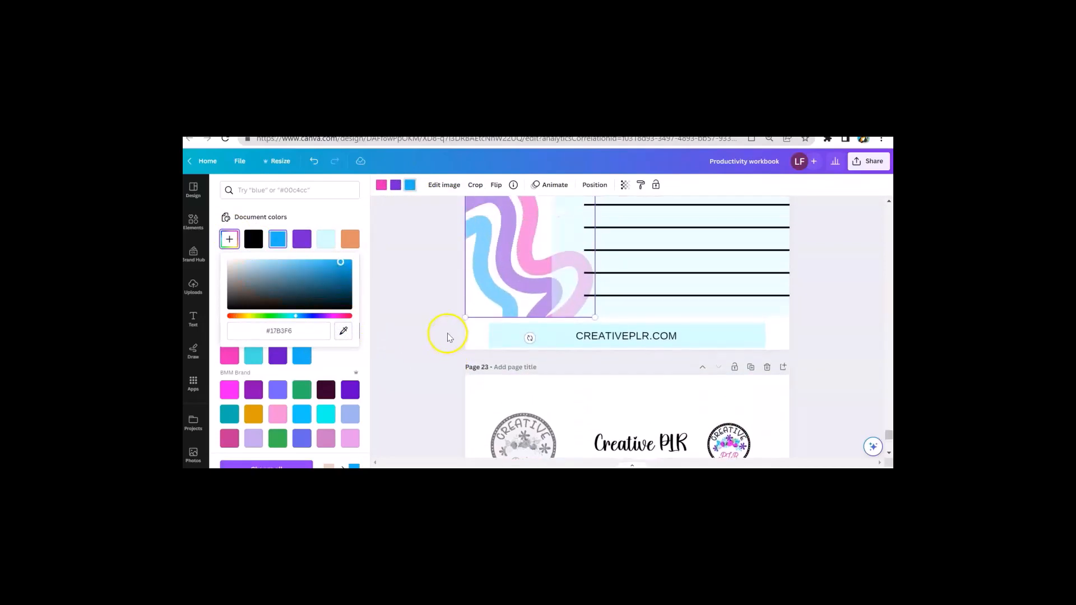
drag(576, 310, 488, 308)
scroll(488, 309, down, 3)
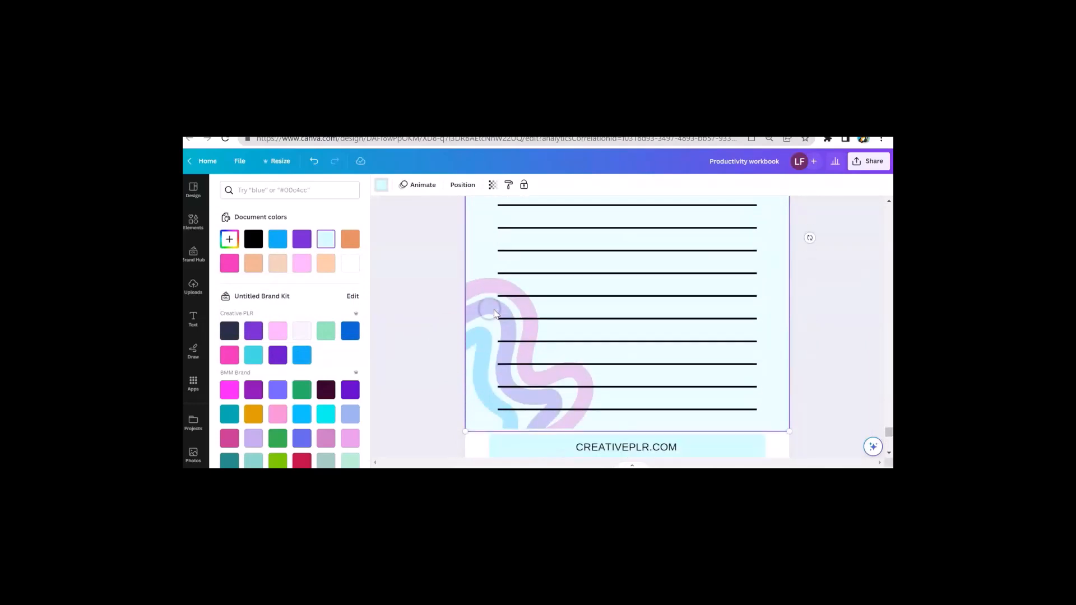
scroll(483, 322, up, 1)
scroll(484, 322, up, 1)
click(473, 251)
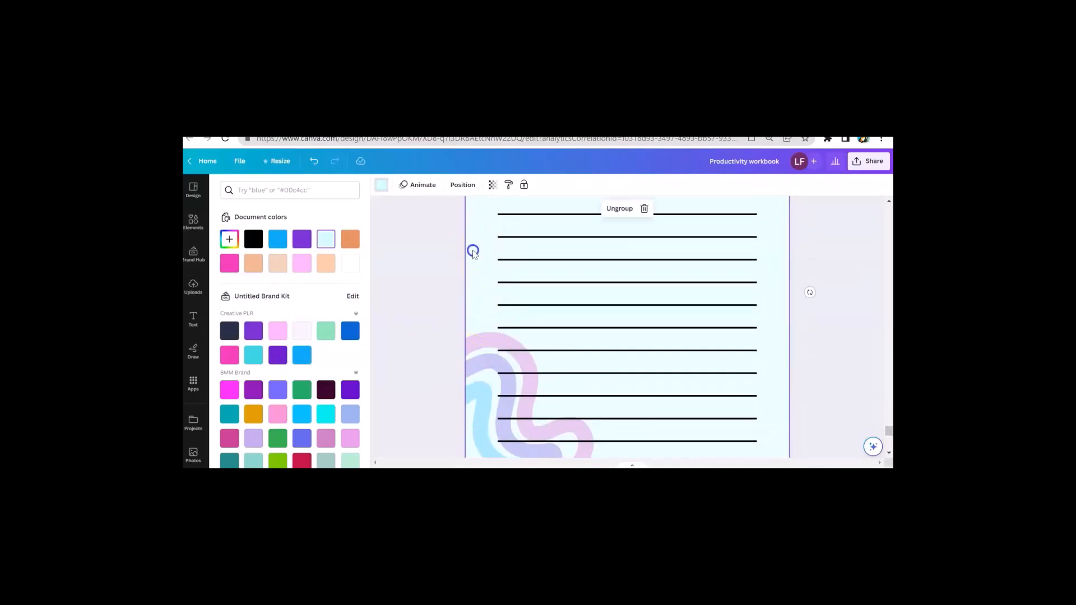
click(490, 186)
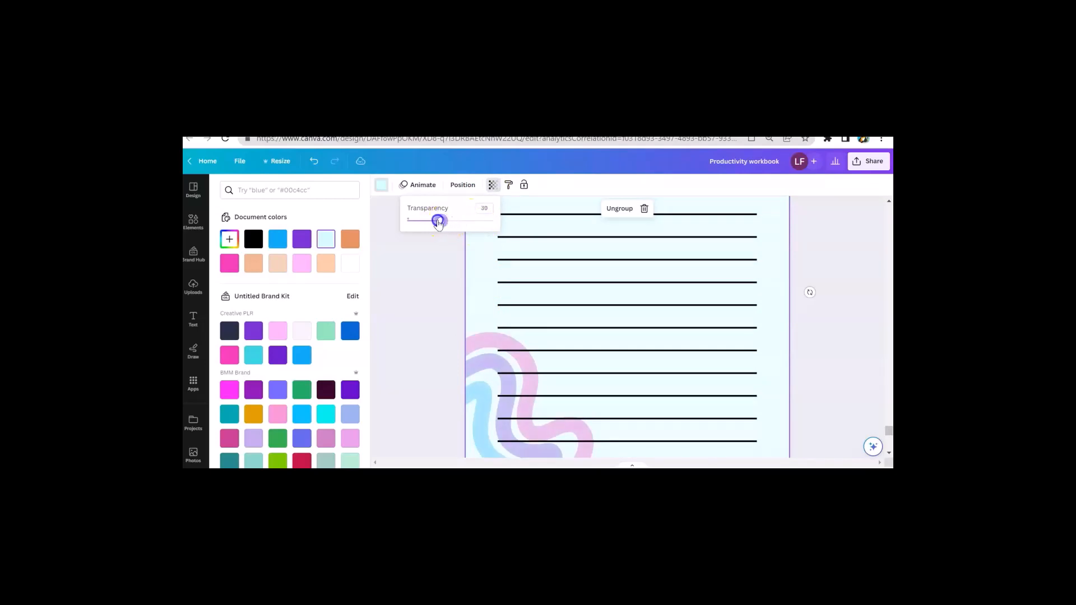
click(445, 284)
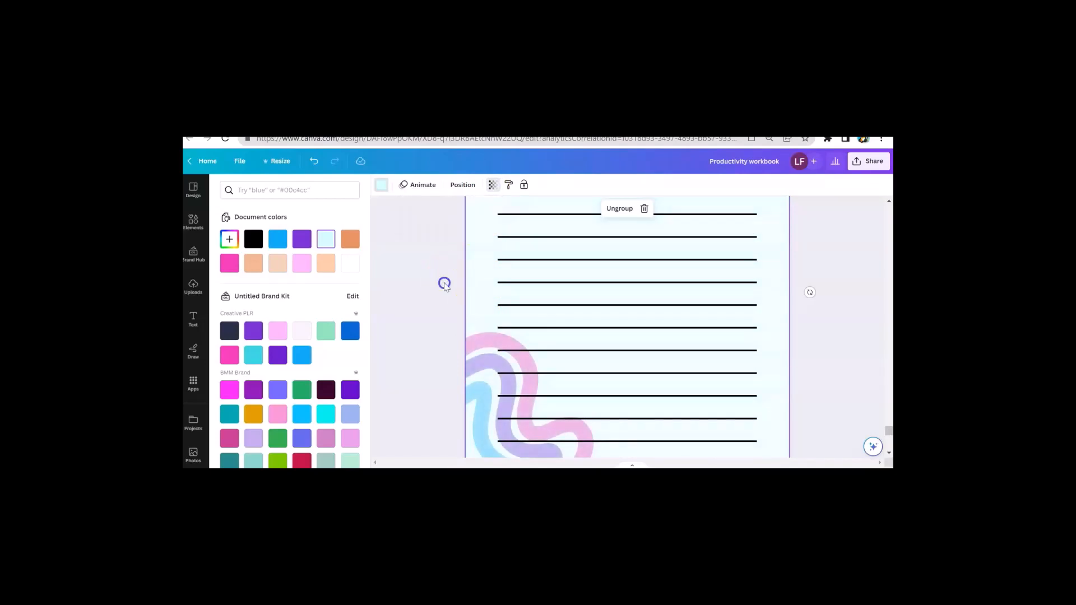
Step: Move the lined group aside, make the wave graphic more transparent, and put the group back in place over it
drag(480, 285, 568, 286)
click(479, 355)
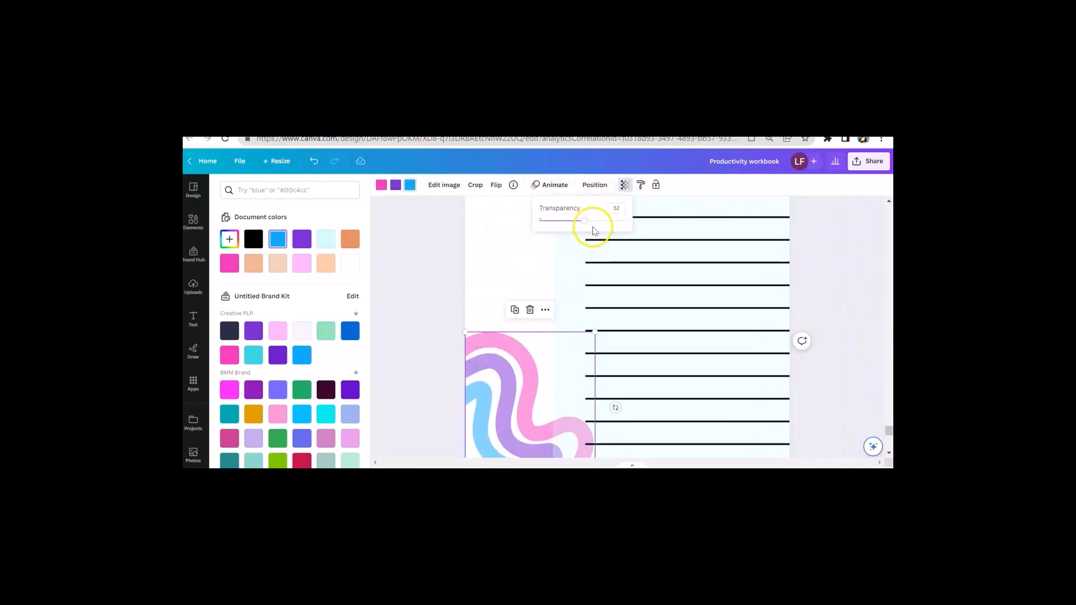
drag(583, 221, 560, 222)
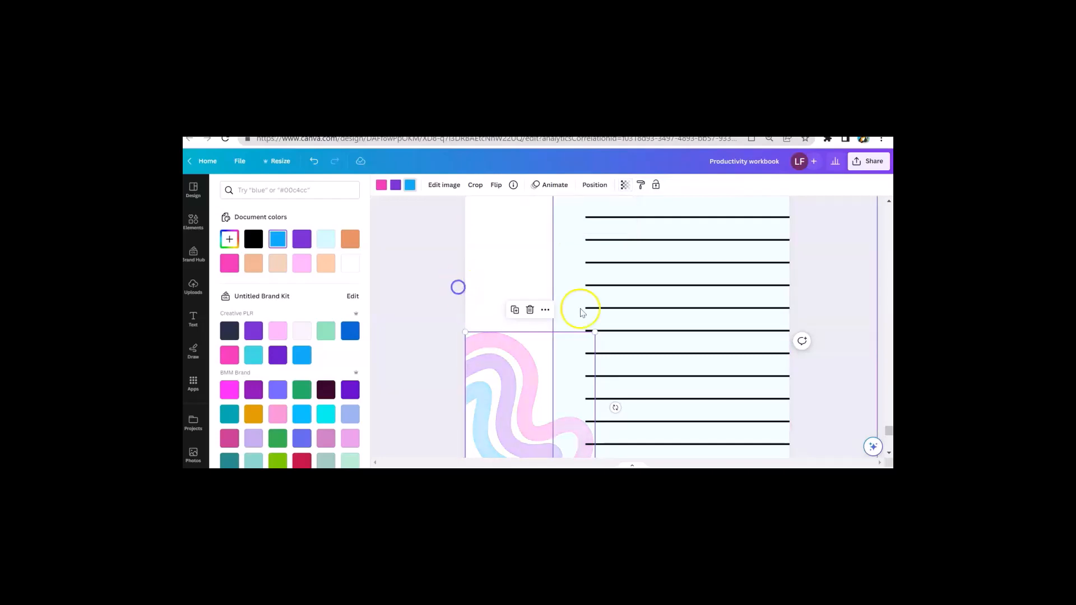
drag(613, 320, 542, 325)
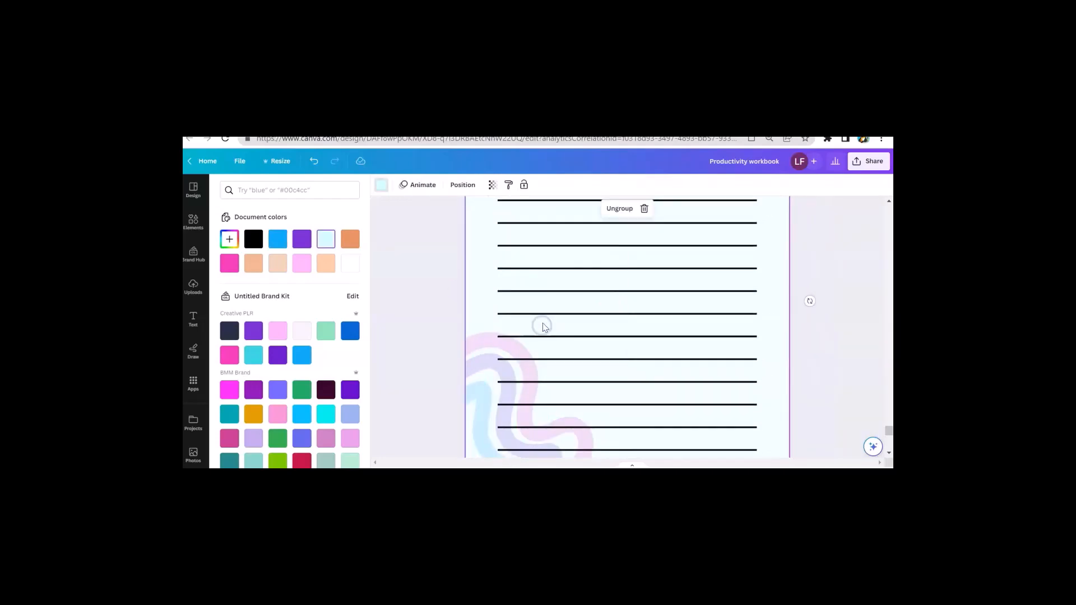
Step: Review the brand board and the lined question pages back to page 6, checking the wave graphics and pale aqua backgrounds
scroll(446, 327, down, 10)
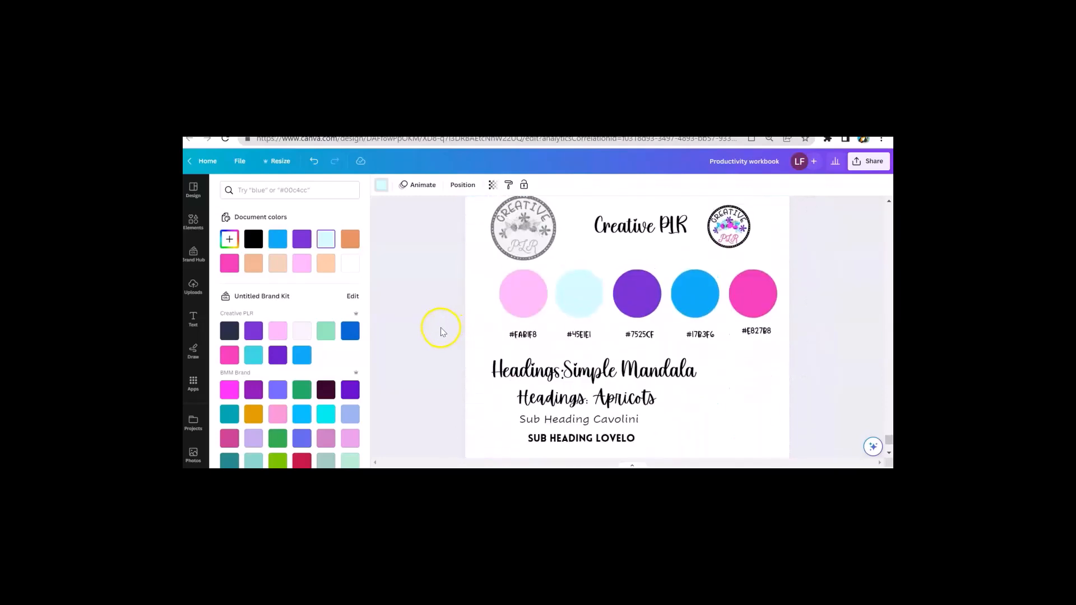
scroll(441, 331, up, 15)
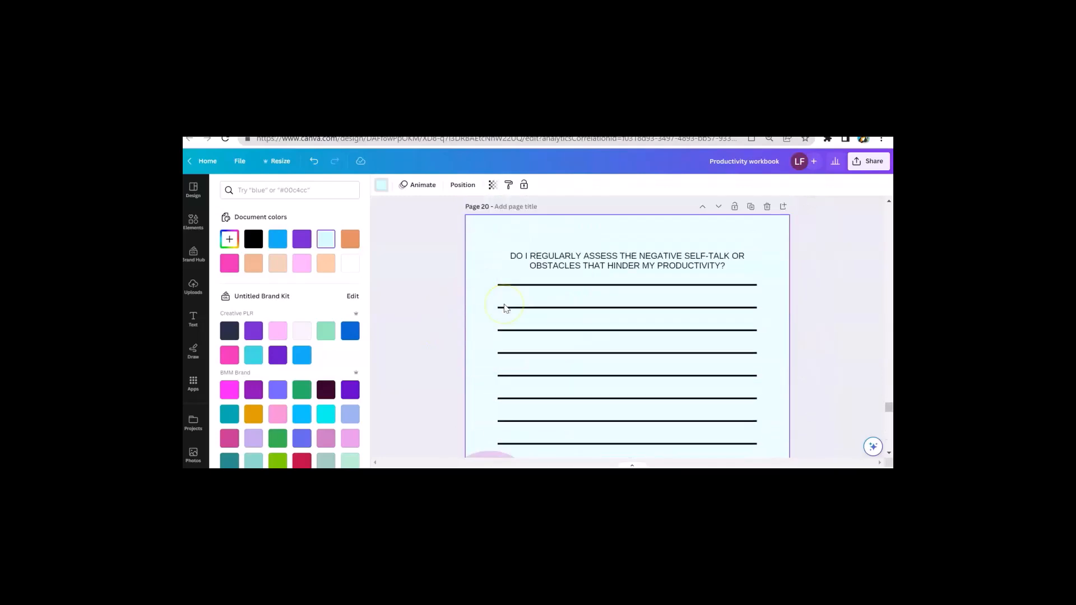
scroll(505, 309, up, 15)
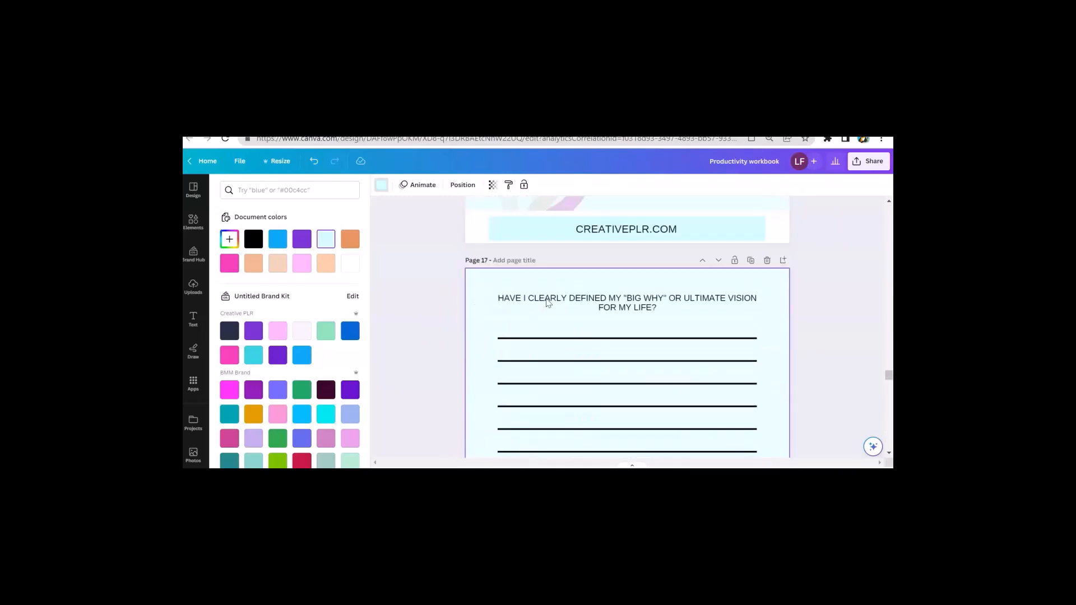
scroll(548, 303, down, 10)
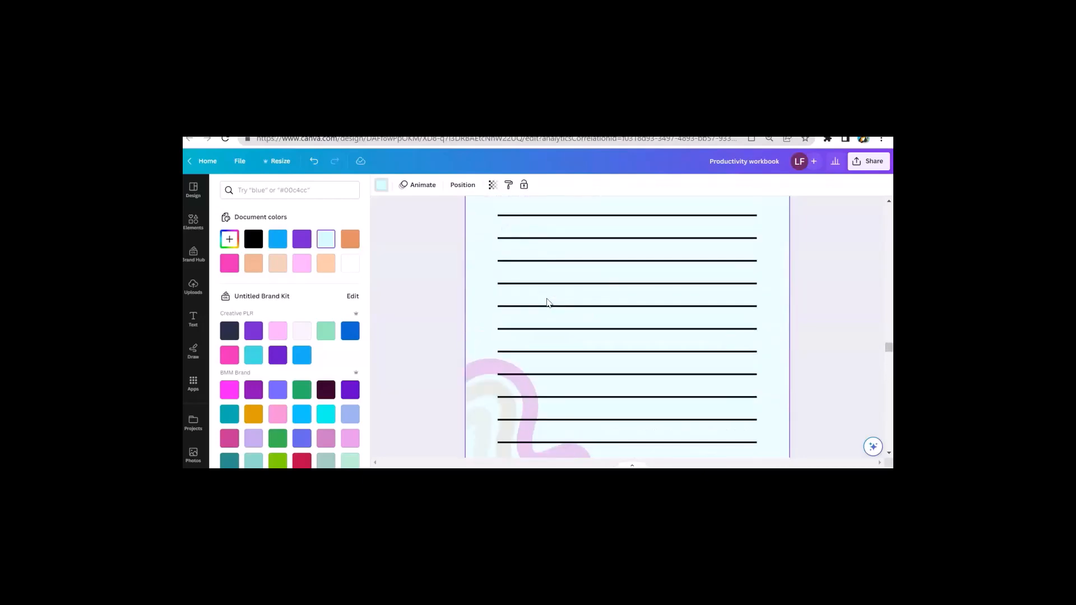
scroll(548, 302, down, 10)
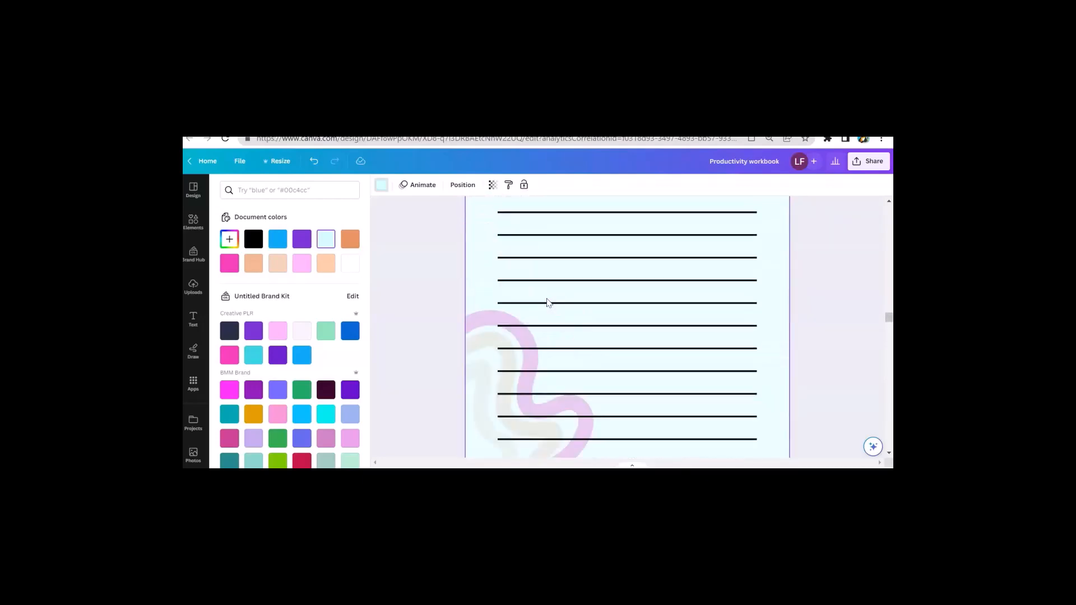
scroll(548, 303, down, 15)
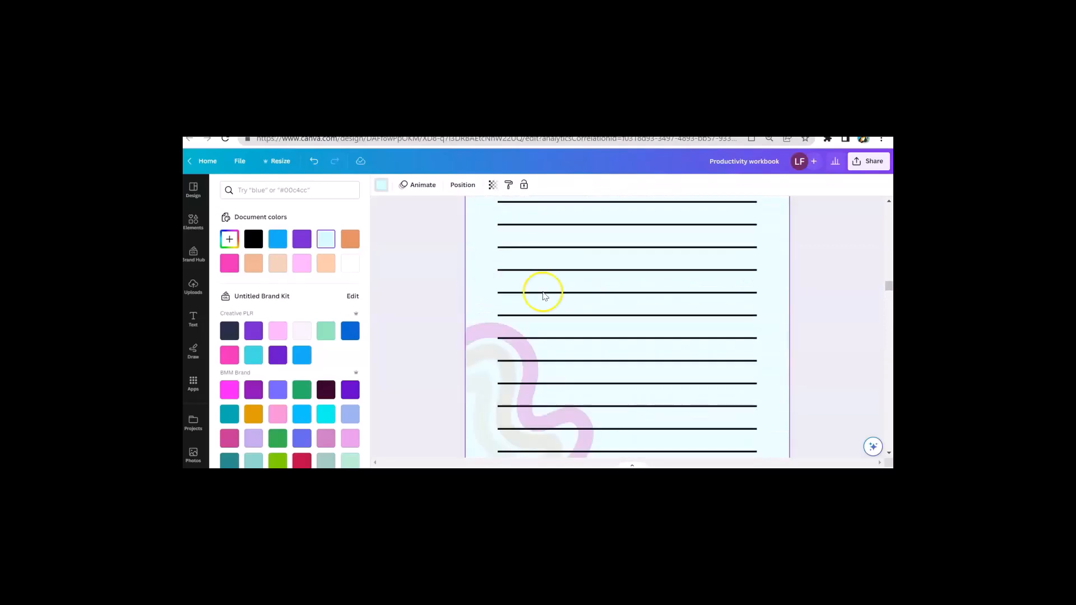
scroll(541, 295, down, 15)
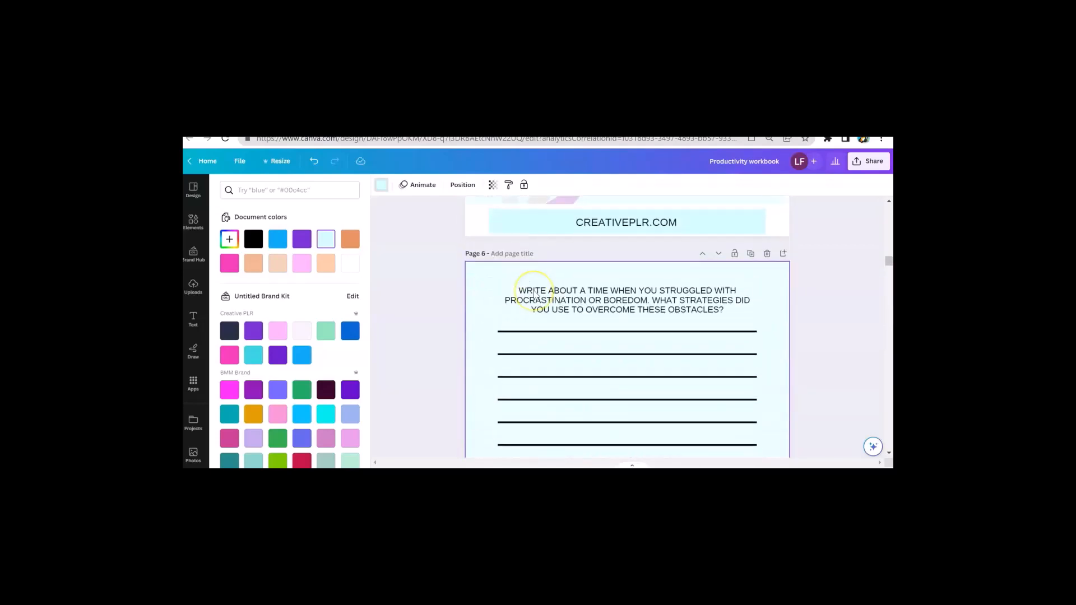
Step: Add the Creative PLR logo from the brand kit to the cover page, shrunk to fit the footer just before CREATIVEPLR.COM
scroll(535, 296, up, 15)
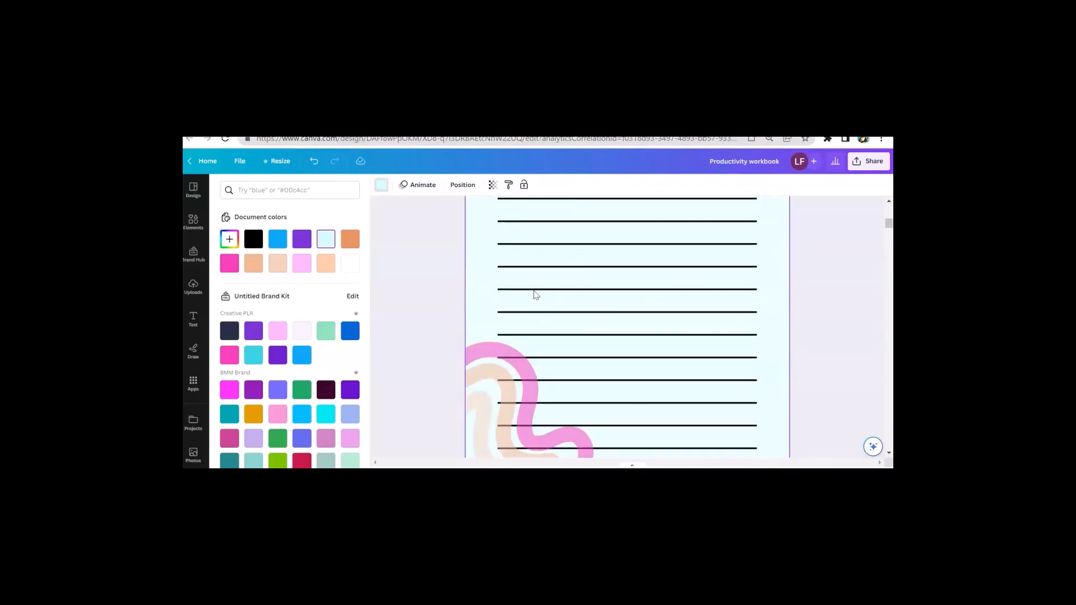
scroll(521, 291, up, 10)
scroll(482, 289, down, 3)
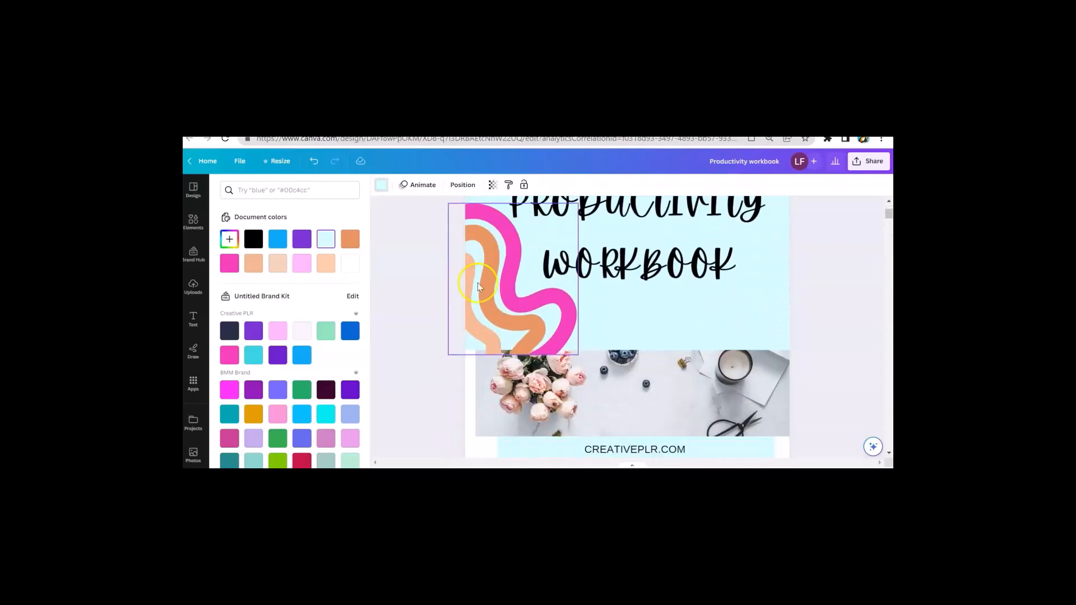
scroll(743, 315, down, 1)
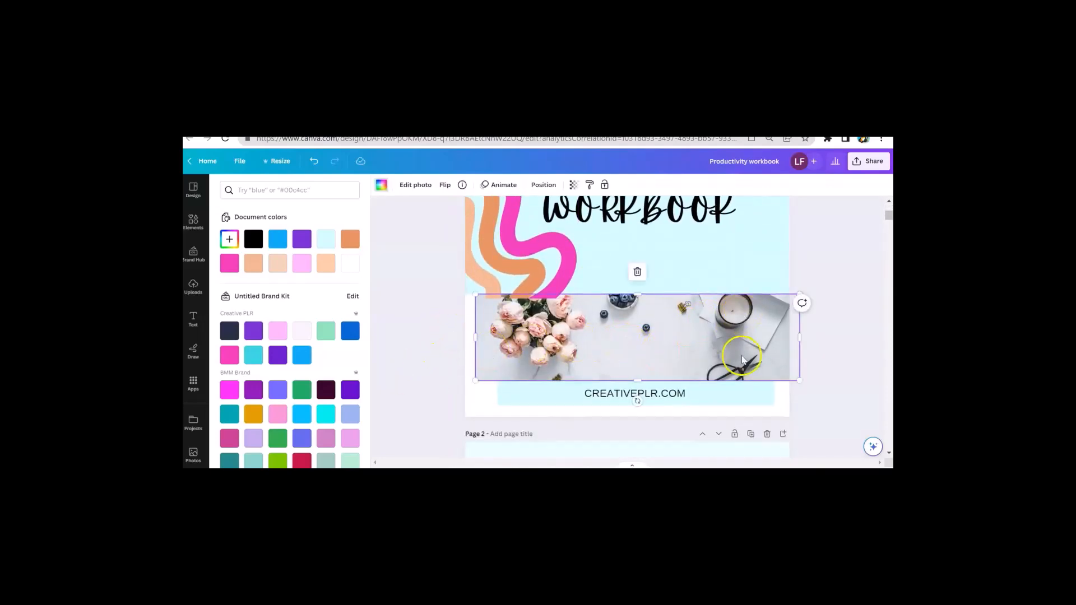
scroll(745, 359, up, 4)
scroll(734, 375, down, 3)
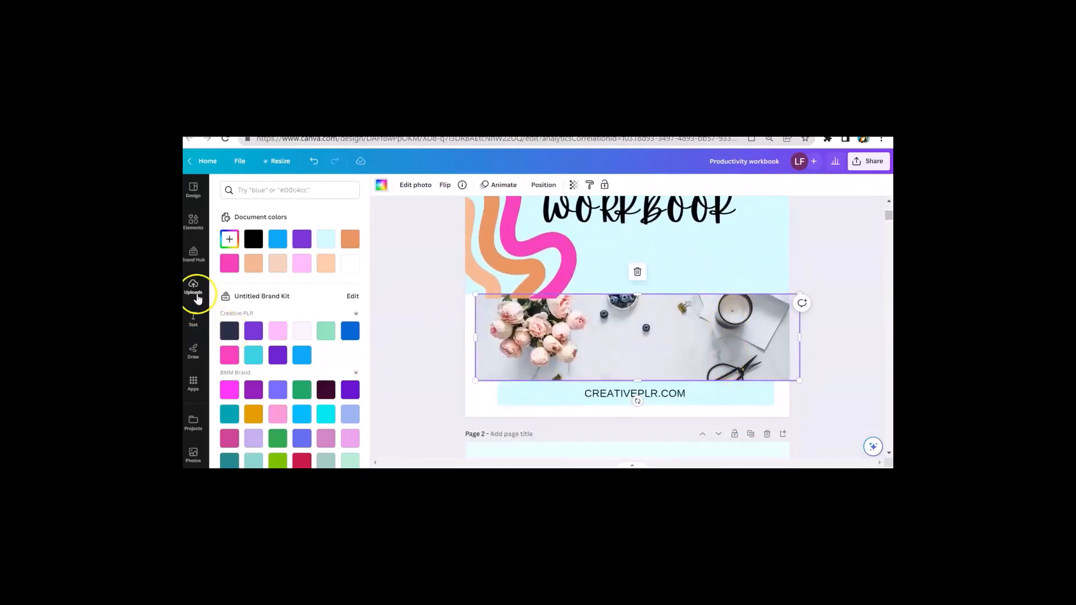
click(194, 259)
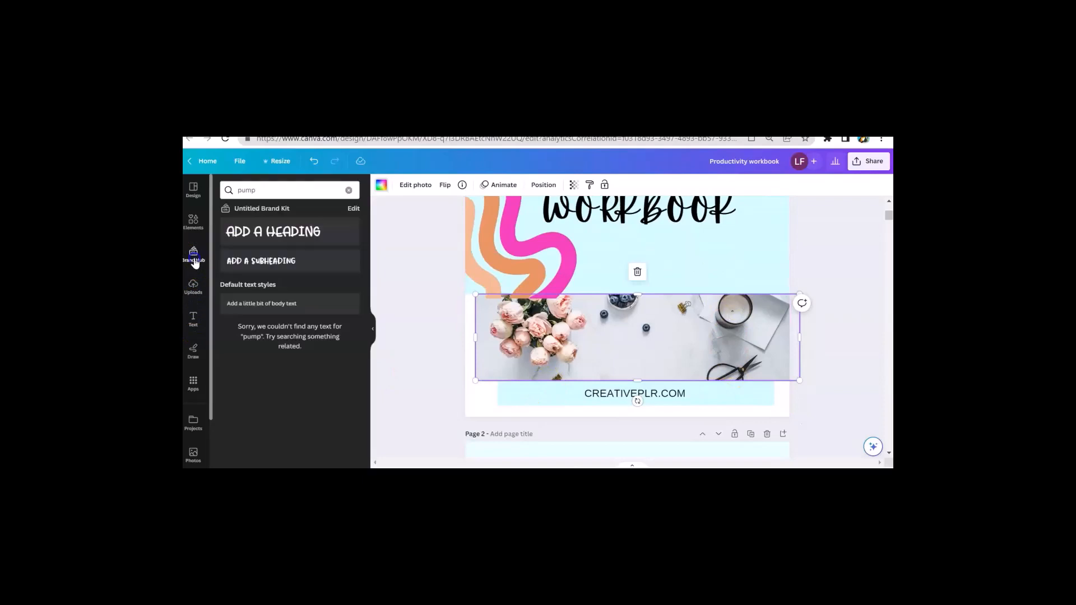
click(255, 387)
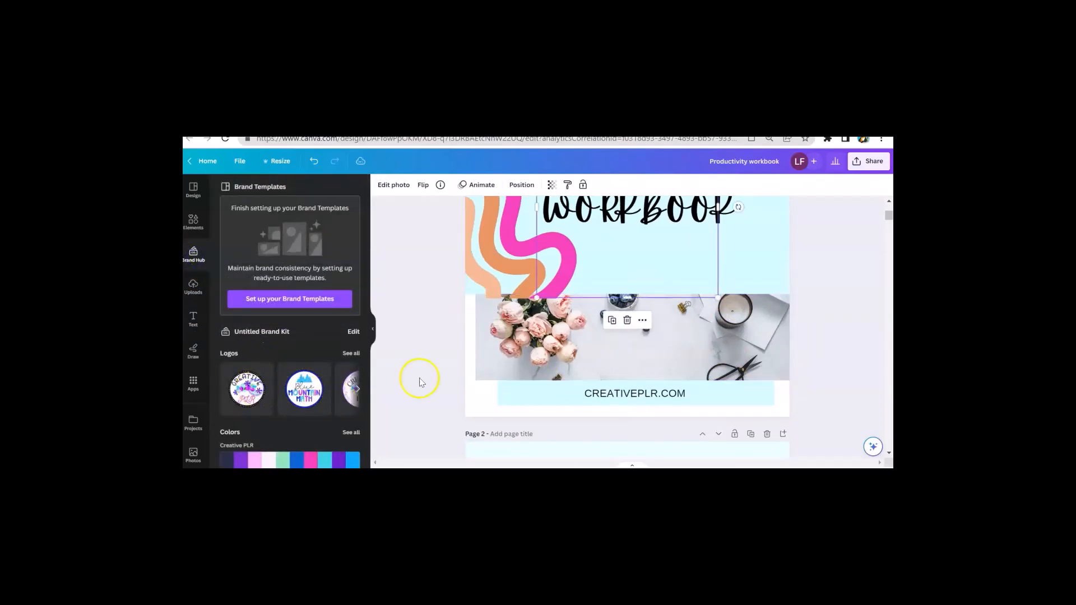
drag(664, 268, 608, 381)
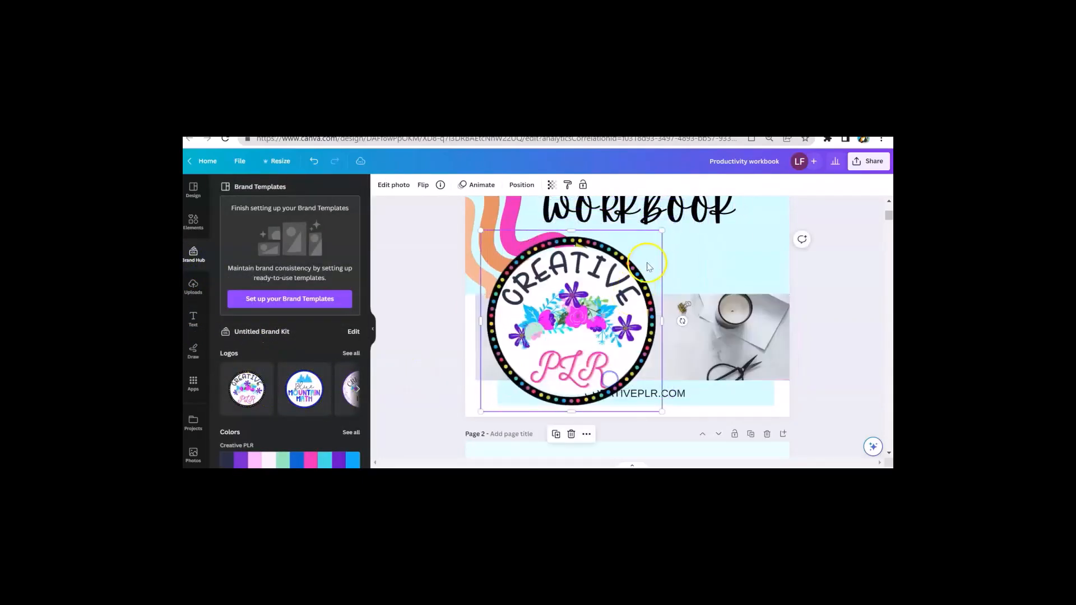
drag(662, 230, 572, 381)
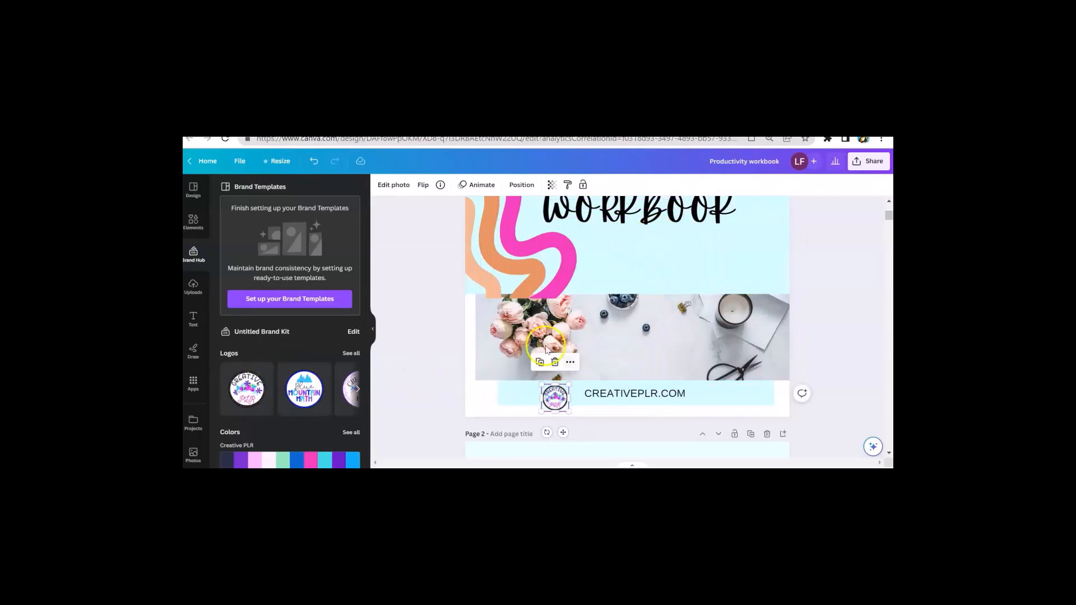
scroll(498, 319, up, 3)
scroll(497, 319, up, 2)
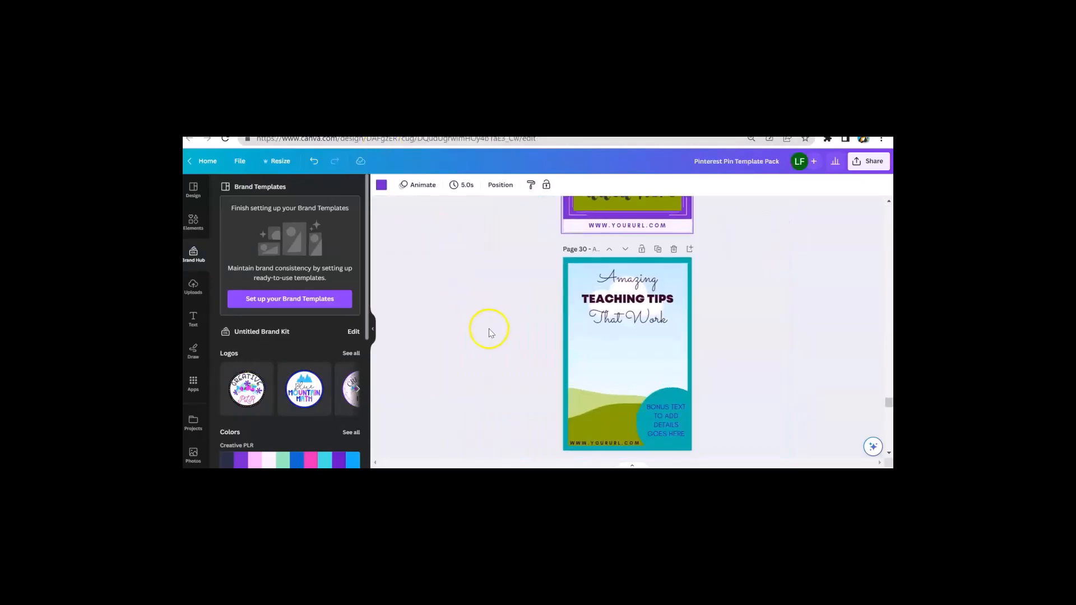
Step: Switch to the Pinterest Pin Template Pack design and review its pin layouts and brand colours from page 31 back to page 16
scroll(489, 328, up, 3)
scroll(489, 328, down, 7)
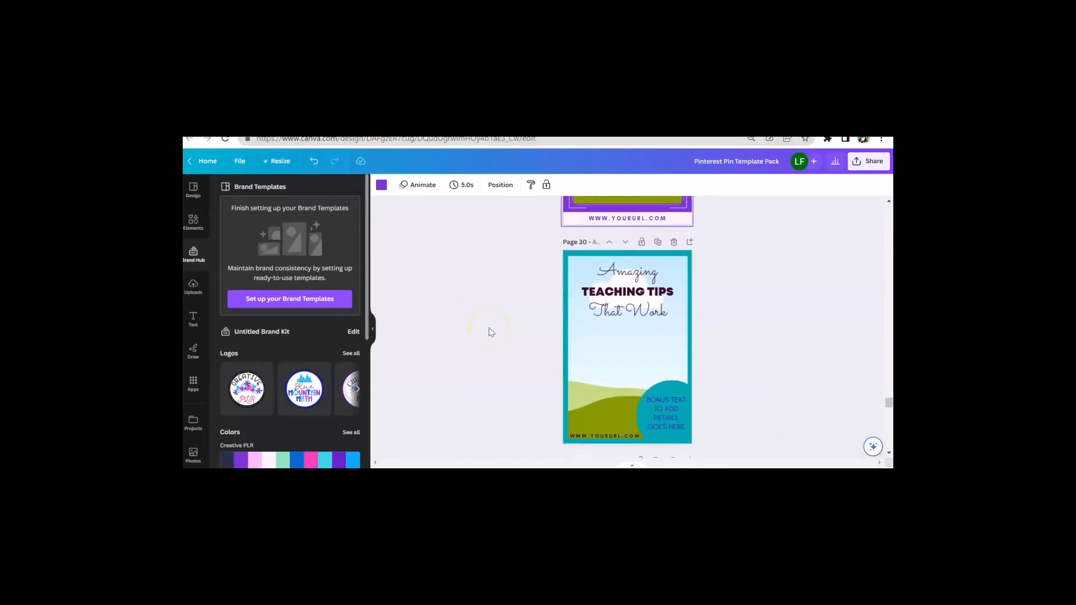
scroll(489, 336, up, 10)
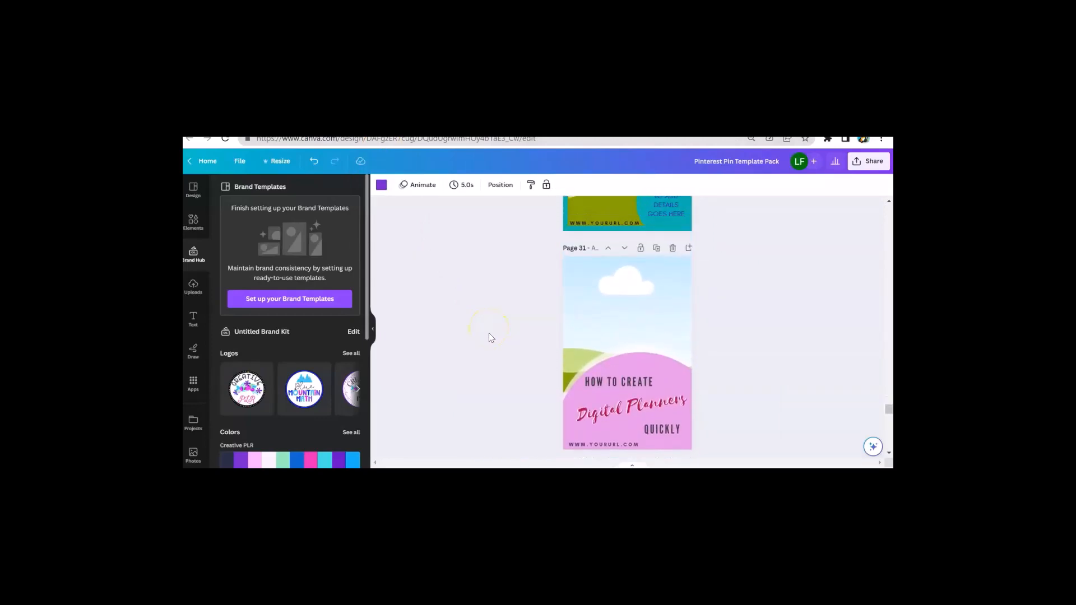
scroll(489, 337, up, 8)
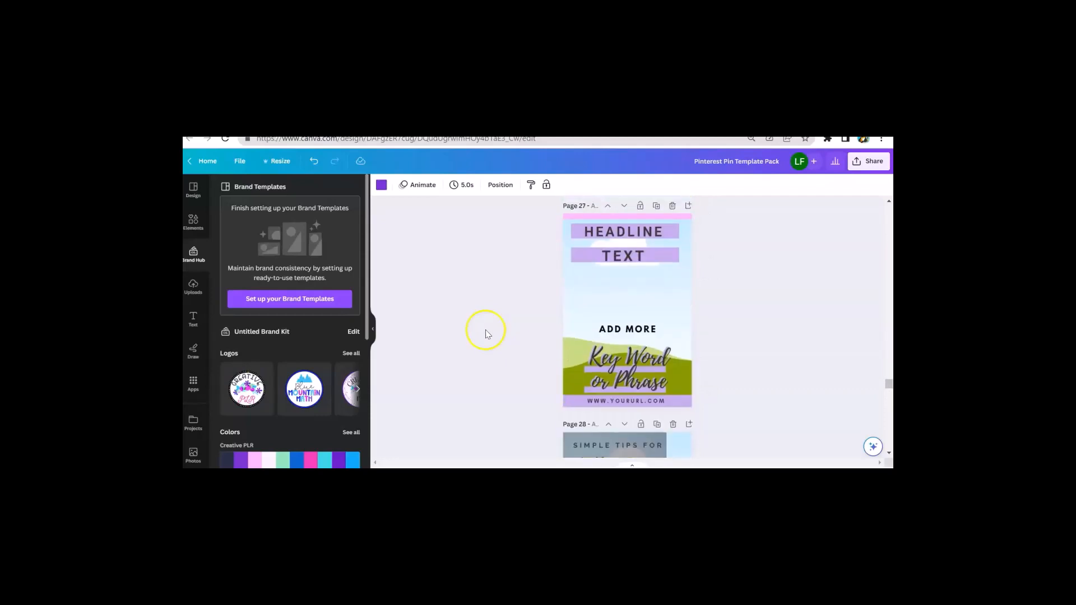
scroll(486, 328, up, 7)
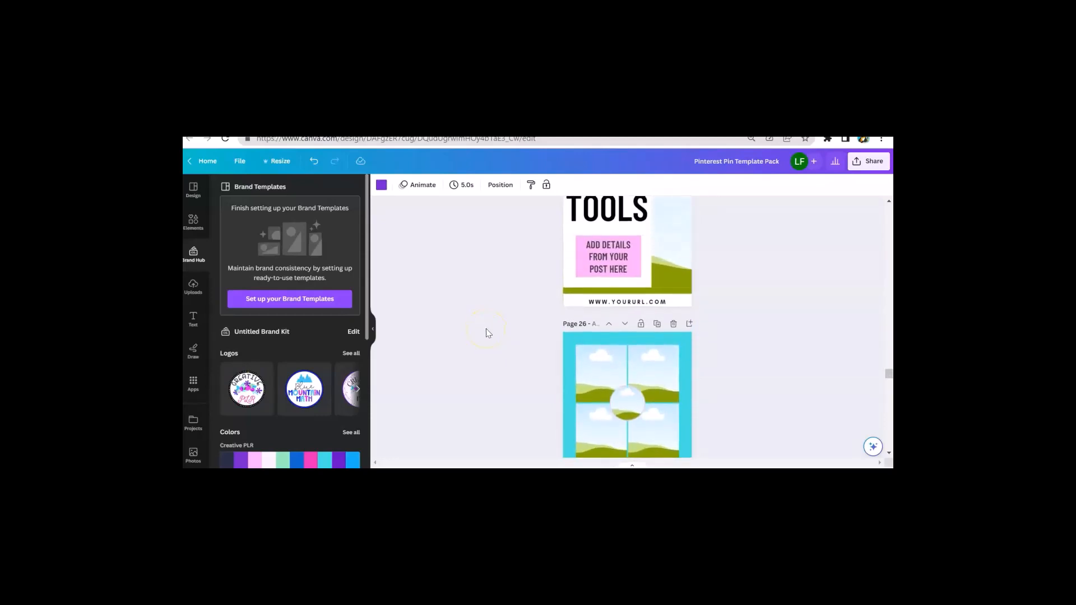
scroll(469, 332, up, 8)
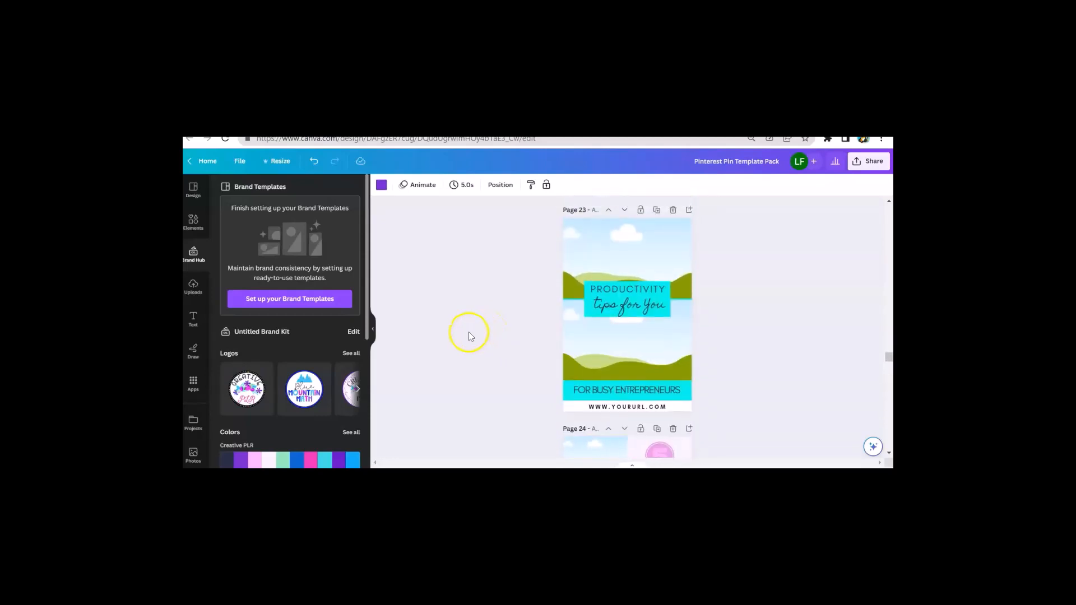
scroll(297, 379, down, 4)
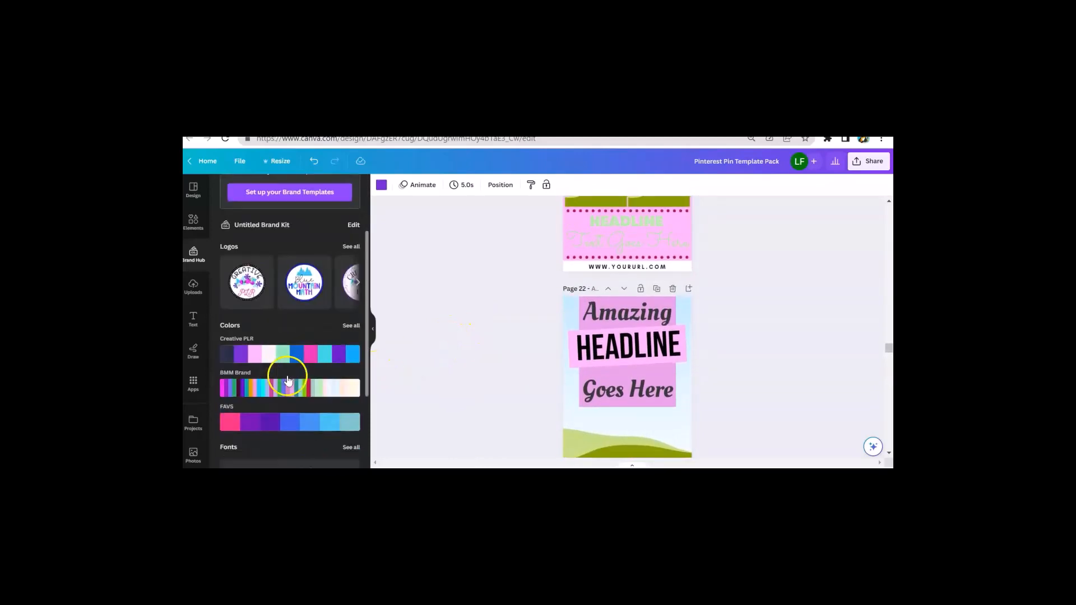
scroll(282, 375, up, 2)
scroll(501, 358, up, 1)
scroll(502, 358, up, 10)
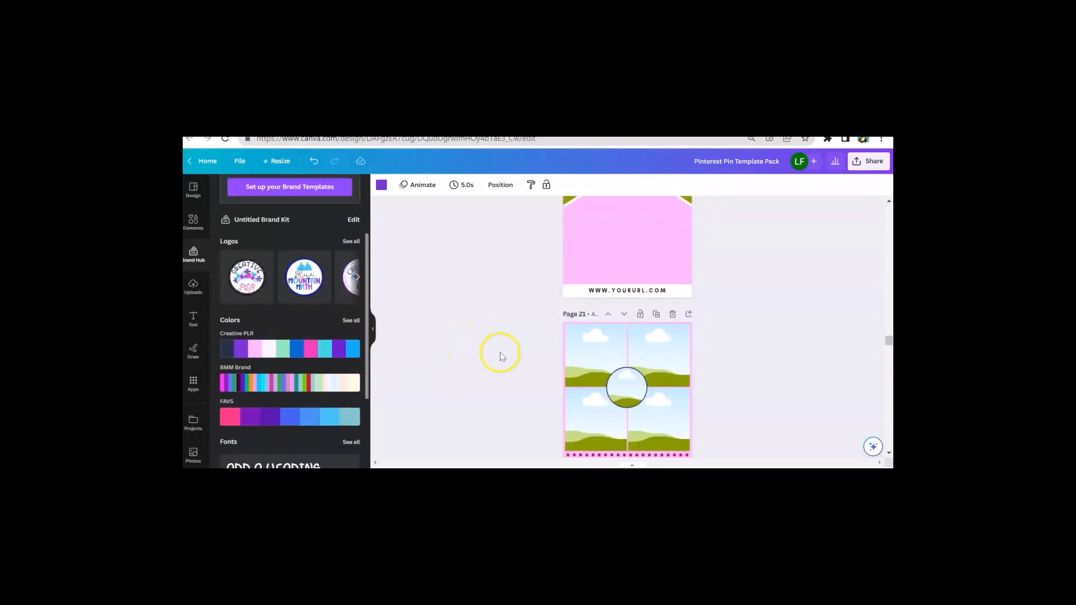
scroll(472, 353, up, 10)
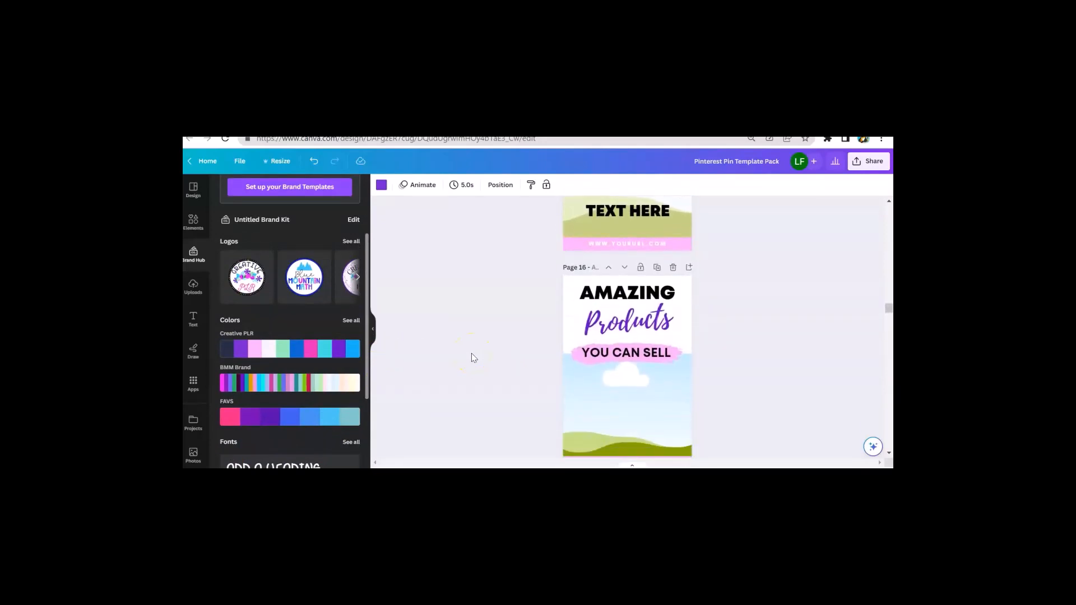
Step: Shuffle the Creative PLR palette twice across page 15, the pin with the "Key Word" script text
mouse_move(295, 354)
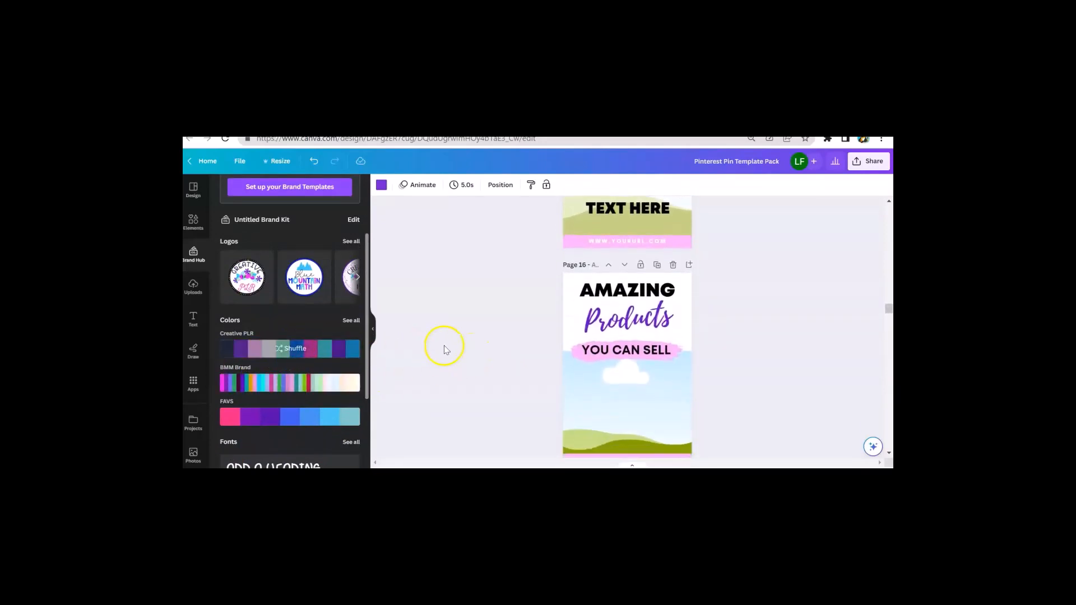
scroll(541, 354, down, 7)
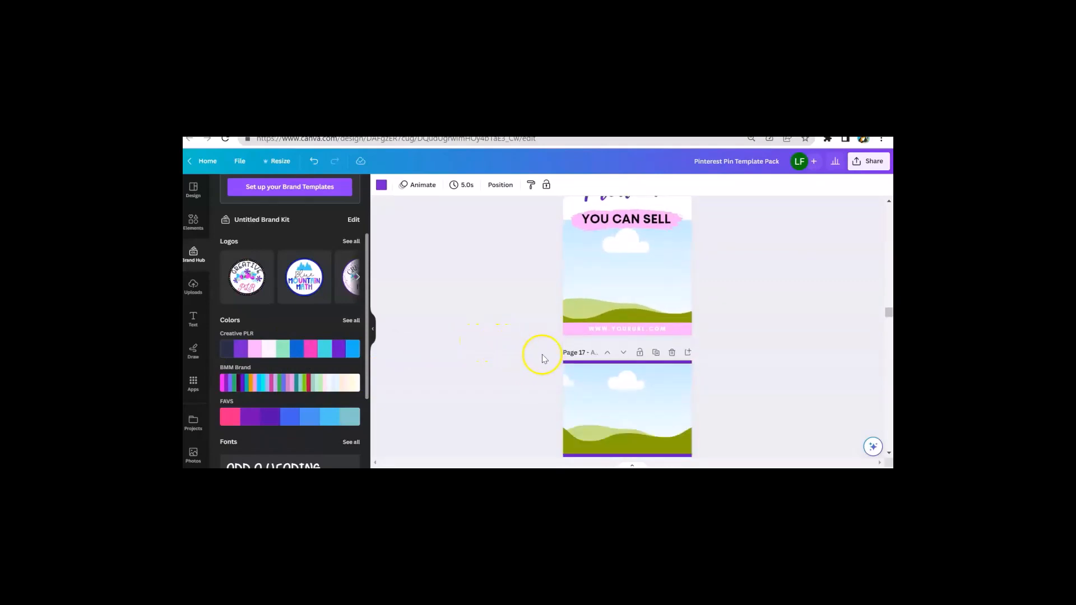
scroll(565, 353, up, 6)
scroll(565, 353, up, 5)
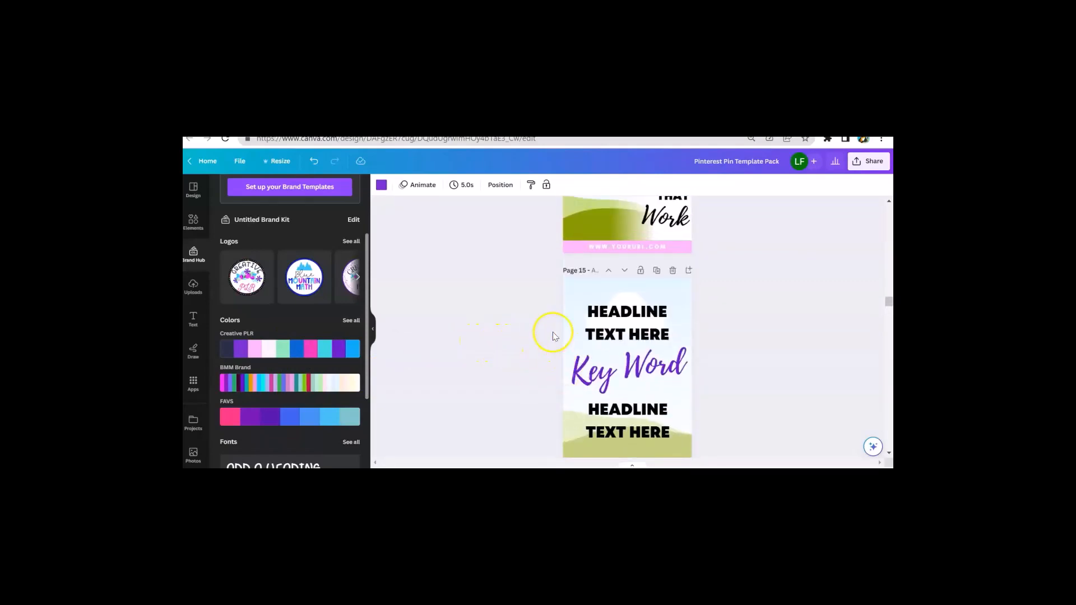
scroll(546, 331, down, 2)
click(569, 320)
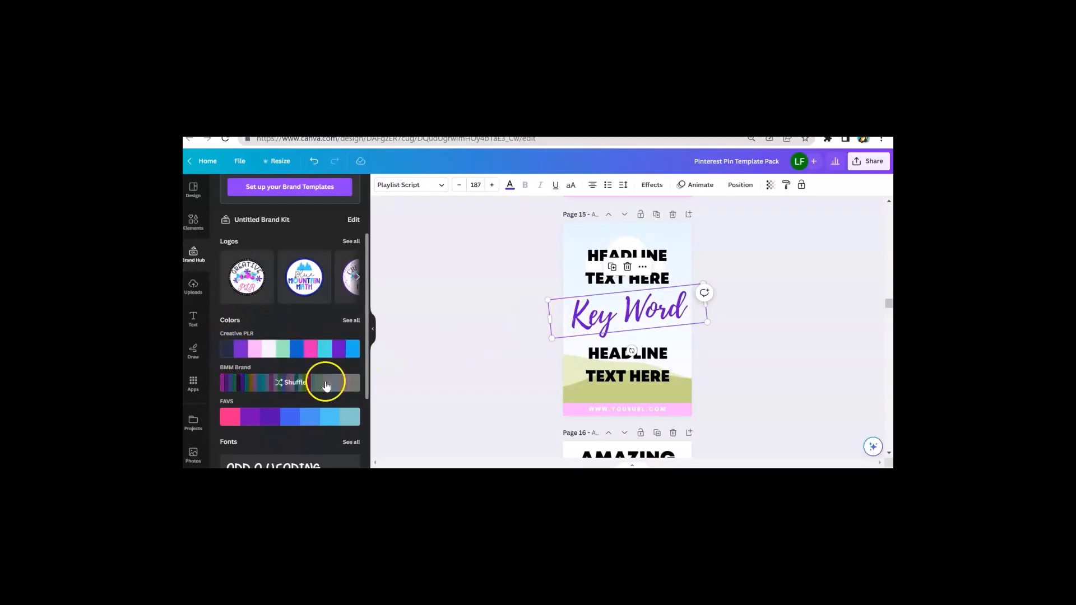
click(296, 355)
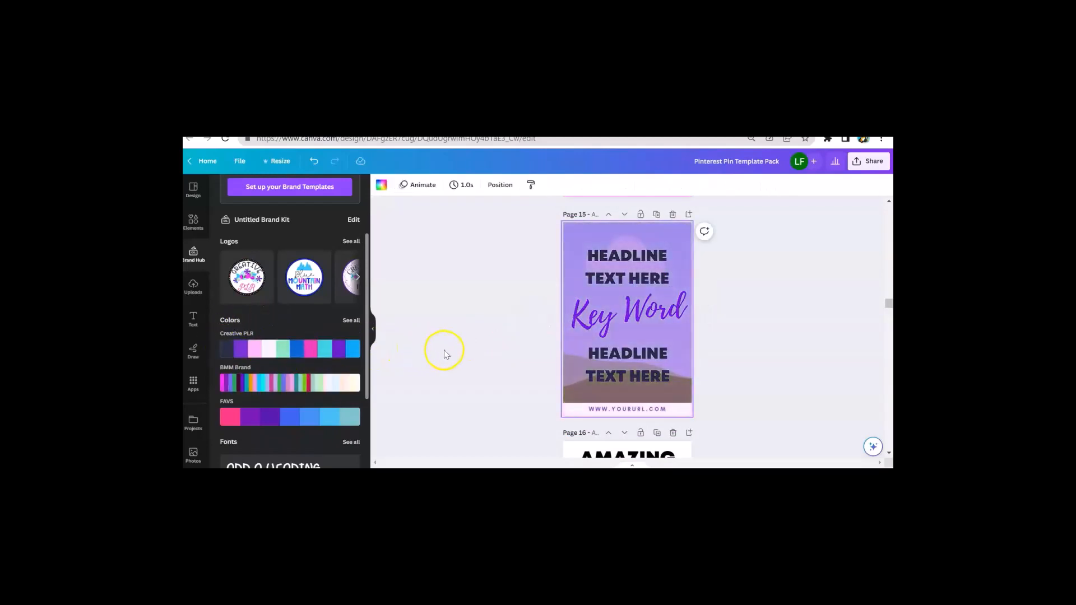
click(296, 352)
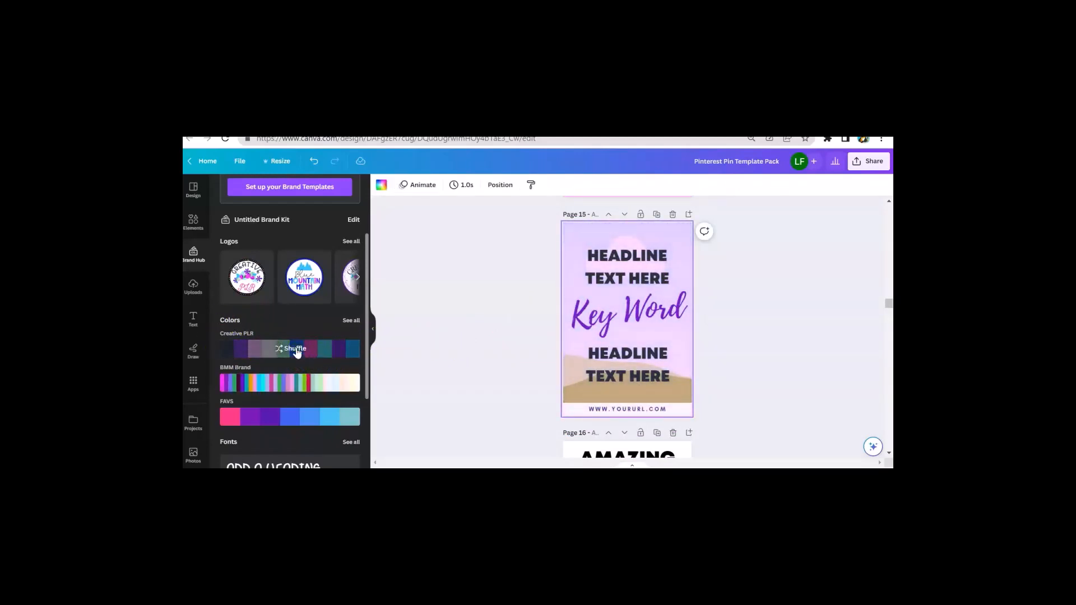
Step: Recolour the brush stroke behind "YOU CAN SELL" on page 16 to the Creative PLR blue and apply the change to all pages
scroll(453, 346, down, 2)
scroll(452, 345, down, 2)
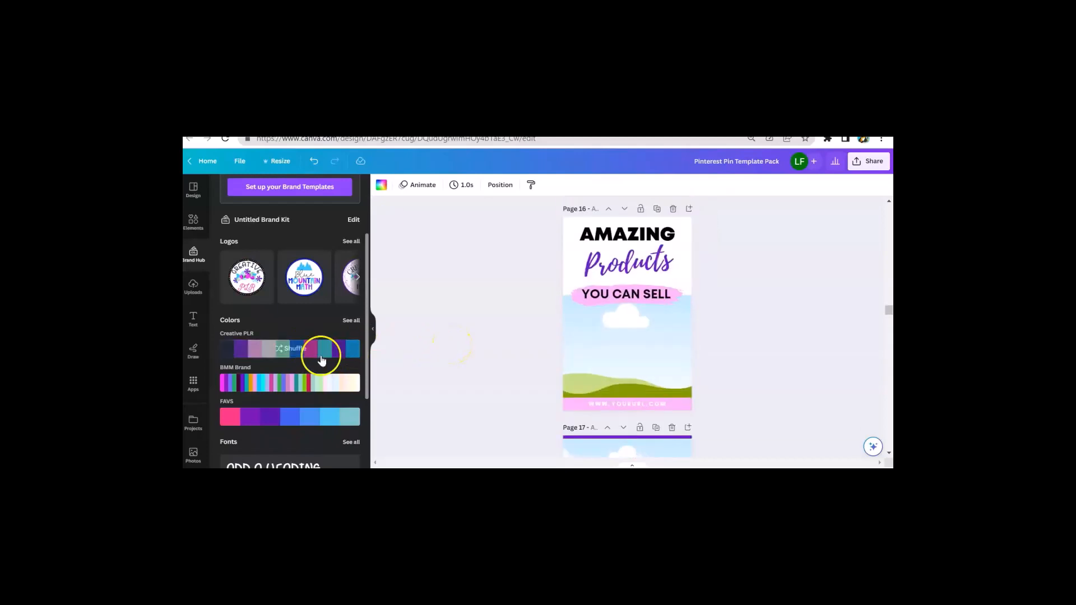
click(566, 287)
click(578, 299)
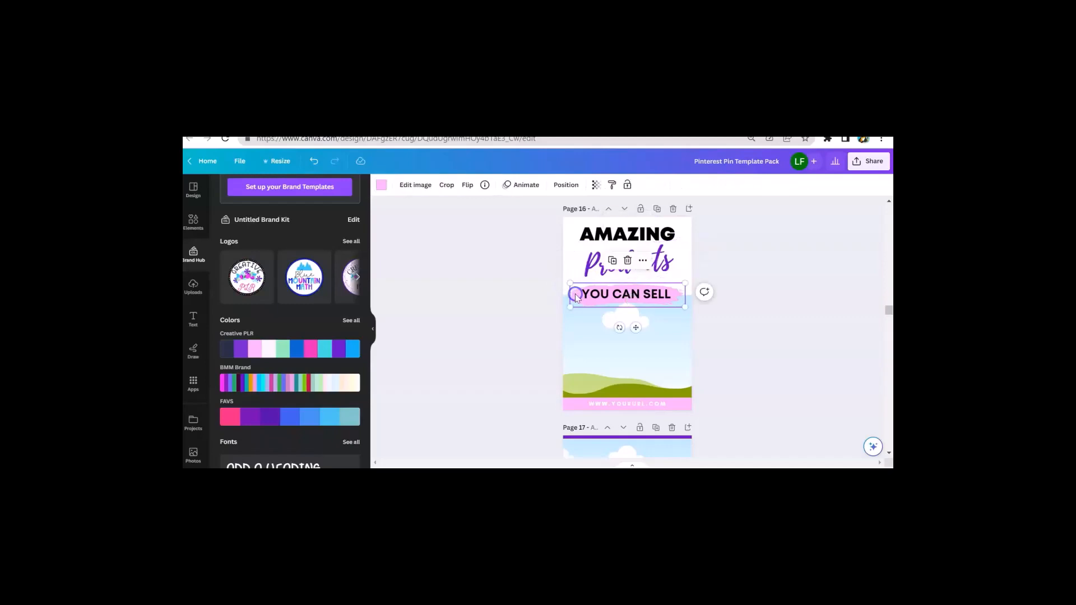
click(381, 190)
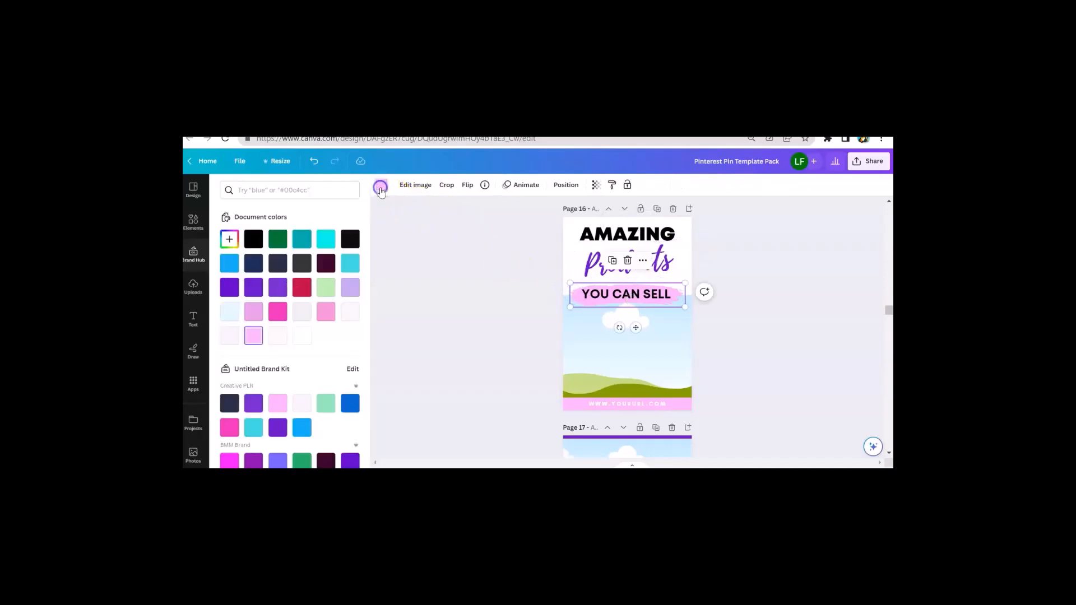
click(349, 405)
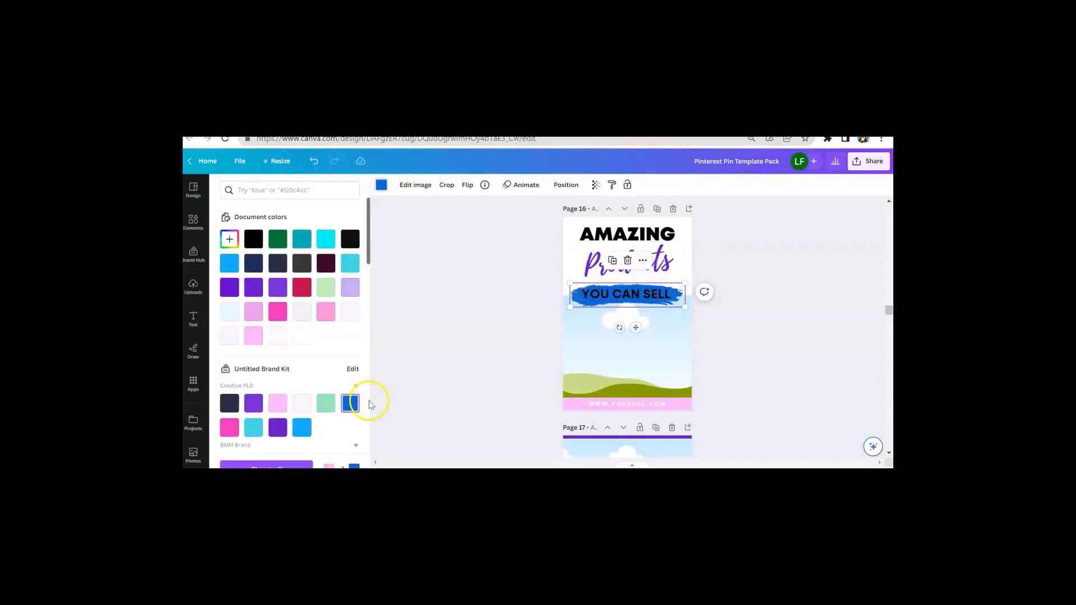
click(292, 467)
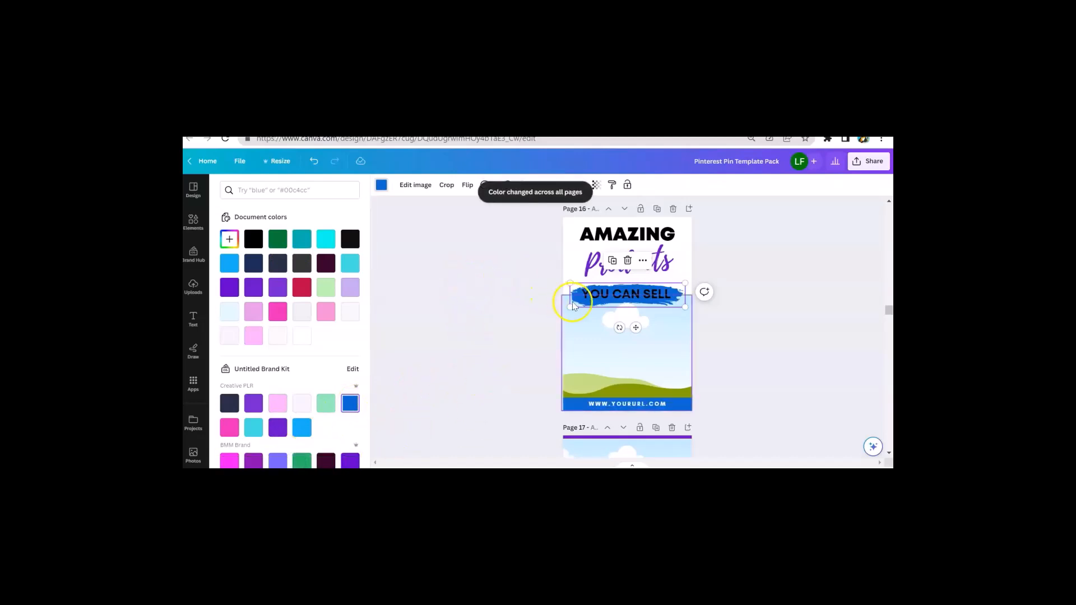
Step: Set the "YOU CAN SELL" text on page 16 to white
click(601, 299)
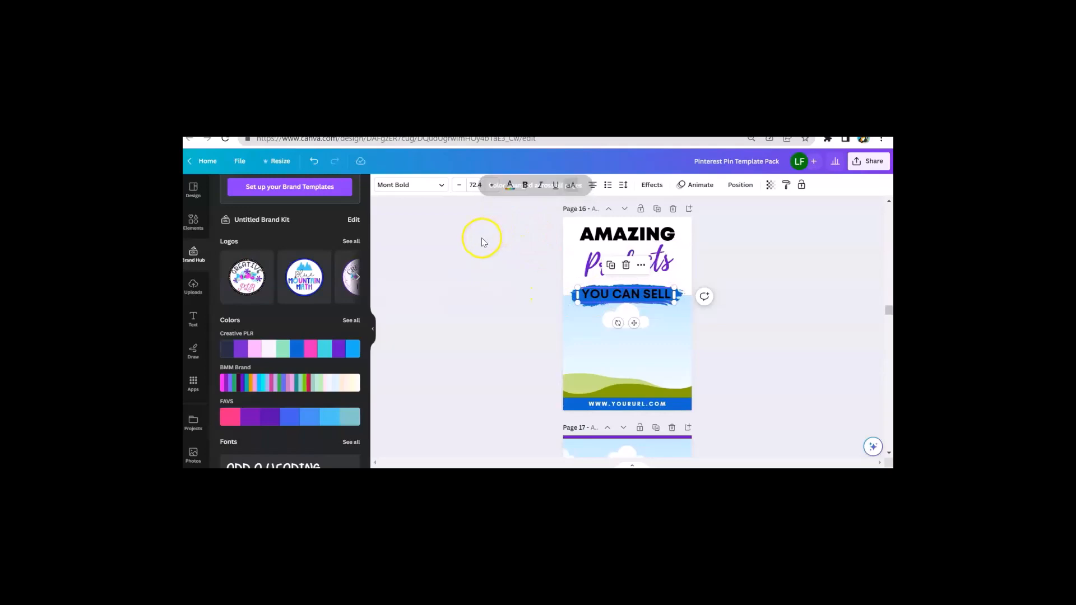
click(510, 187)
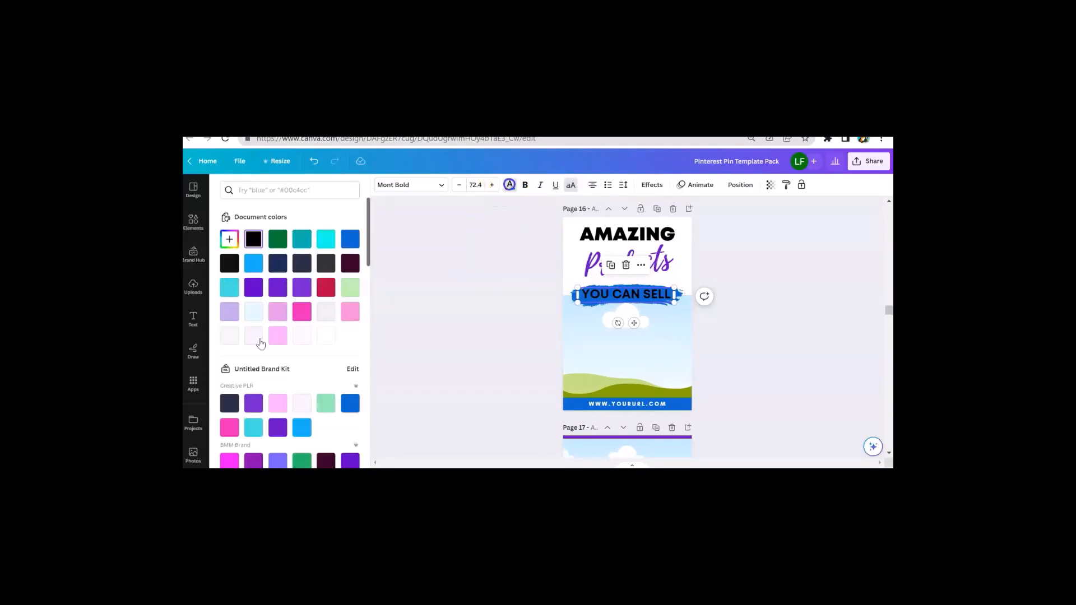
click(322, 336)
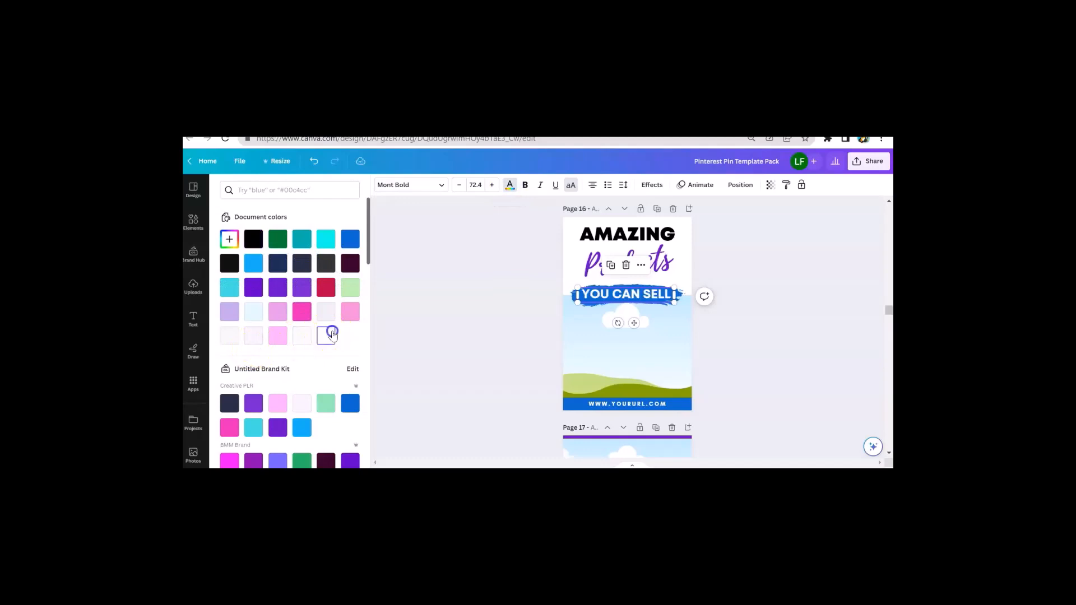
Step: Recolour the pink block behind the headline text on page 3 to turquoise and apply the change to all pages
scroll(664, 297, up, 8)
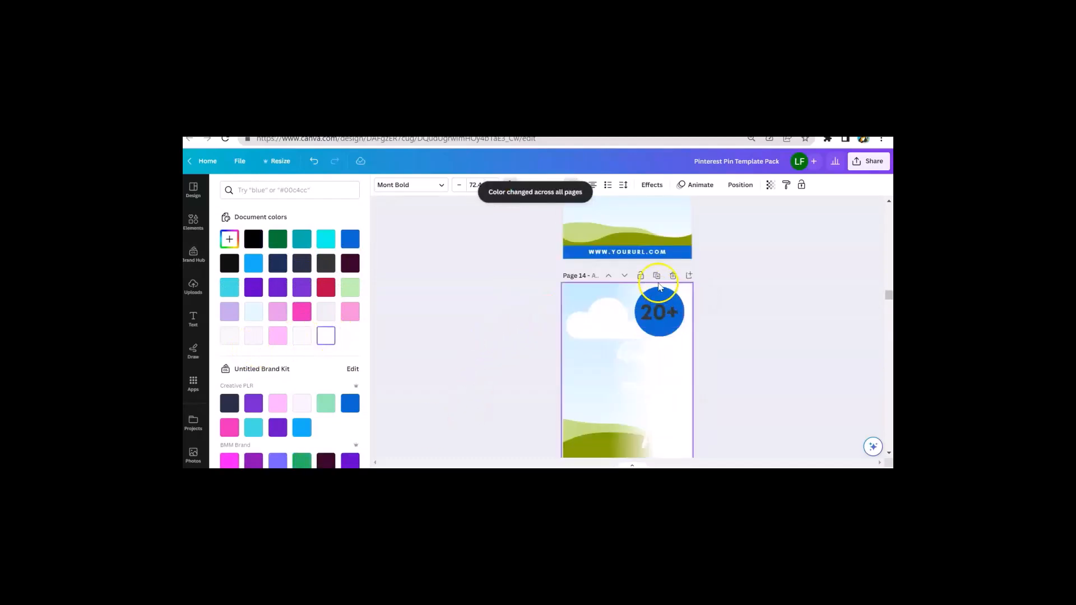
scroll(661, 292, up, 15)
scroll(661, 286, up, 15)
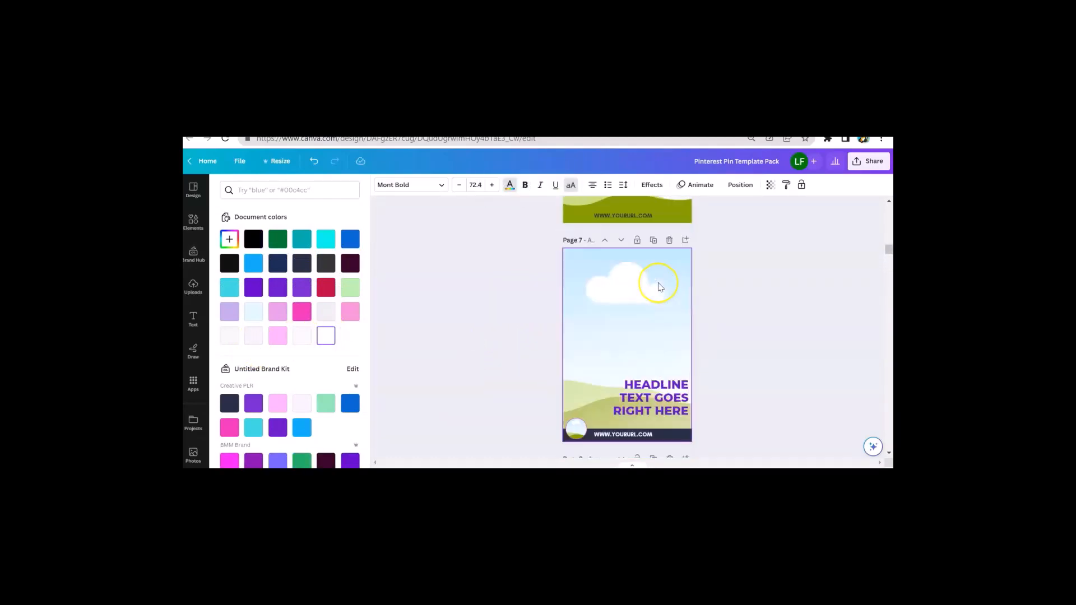
click(687, 368)
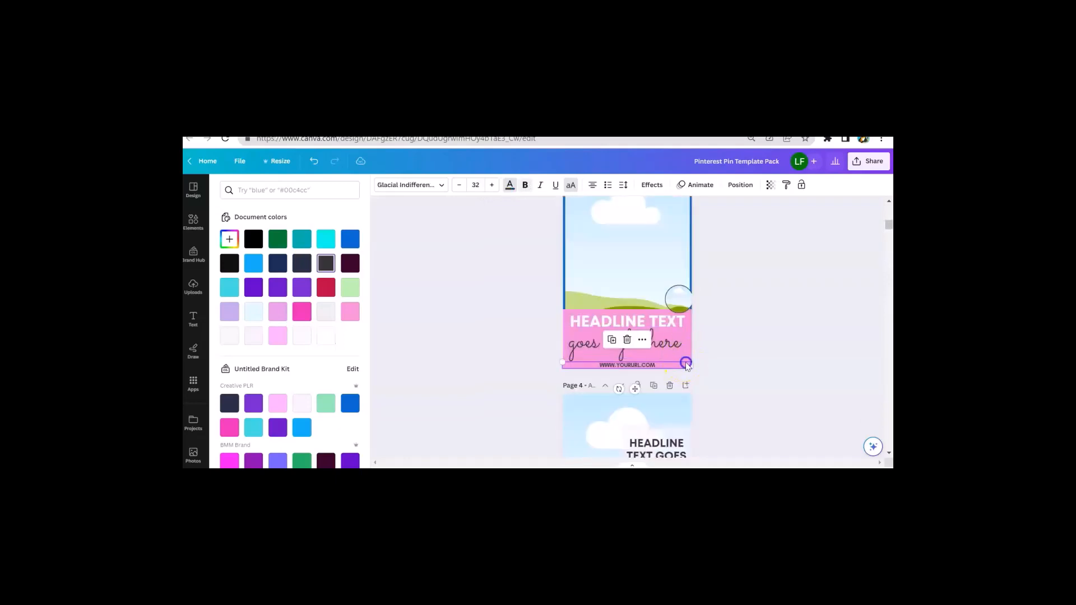
click(685, 353)
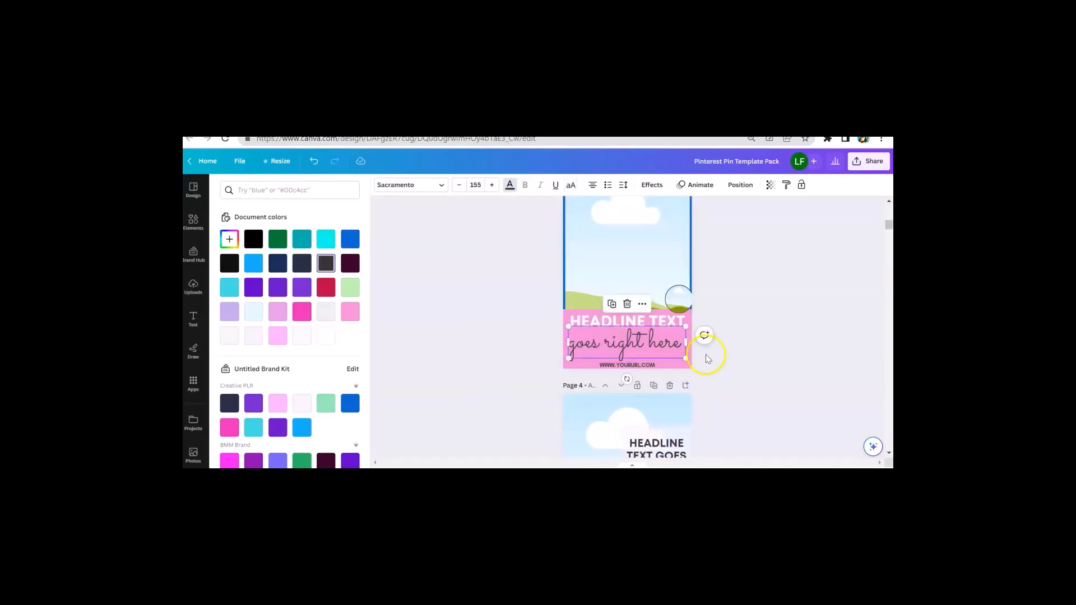
click(687, 365)
click(384, 185)
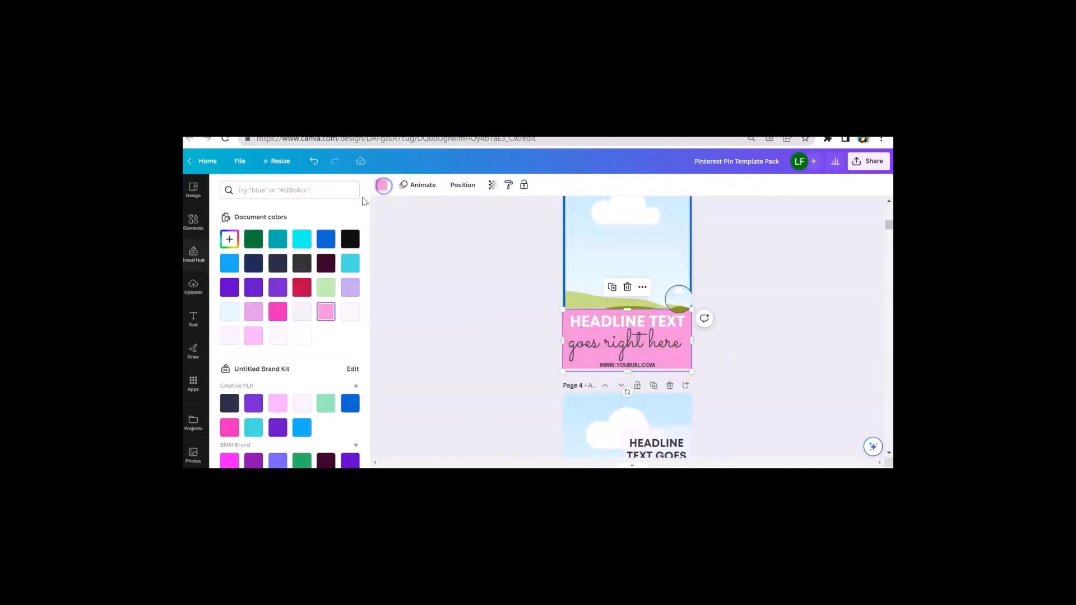
click(345, 263)
click(283, 465)
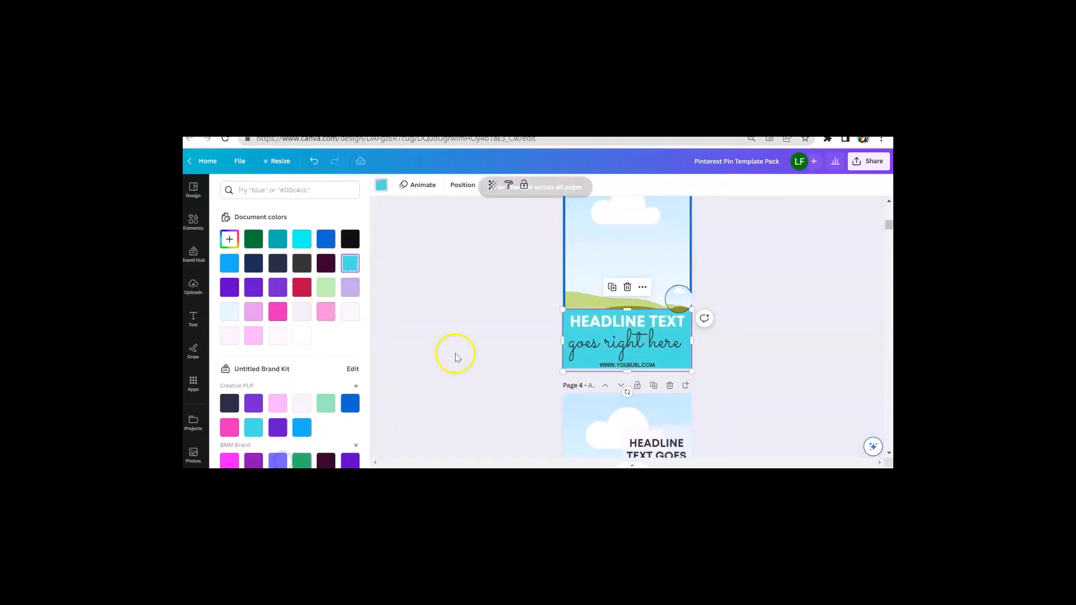
Step: Recolour the blue frame on page 5 to the Creative PLR mint green and apply the change to all pages
scroll(461, 348, up, 10)
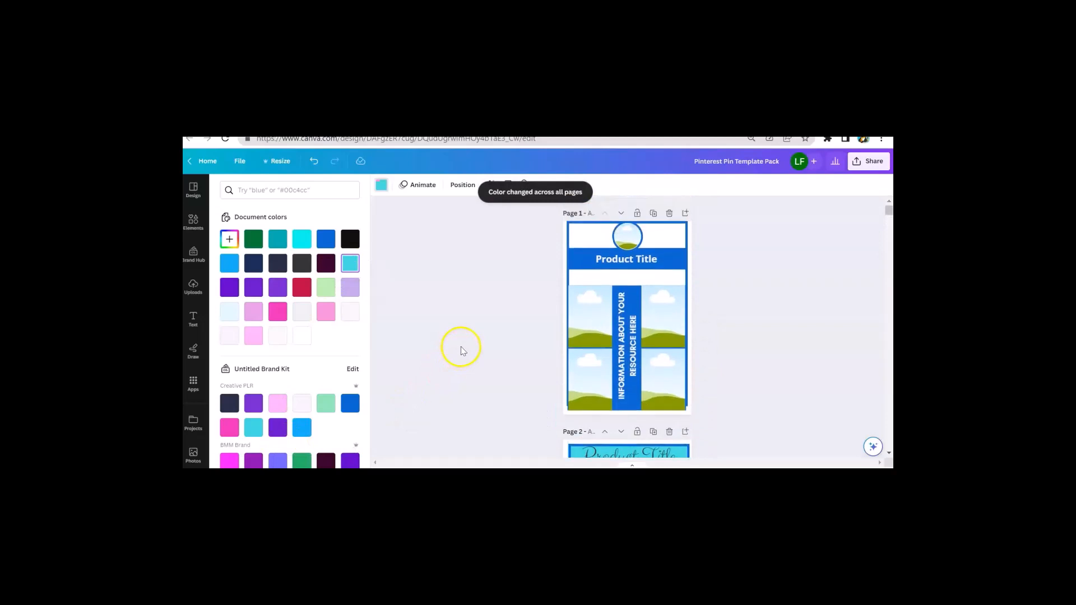
scroll(420, 334, down, 3)
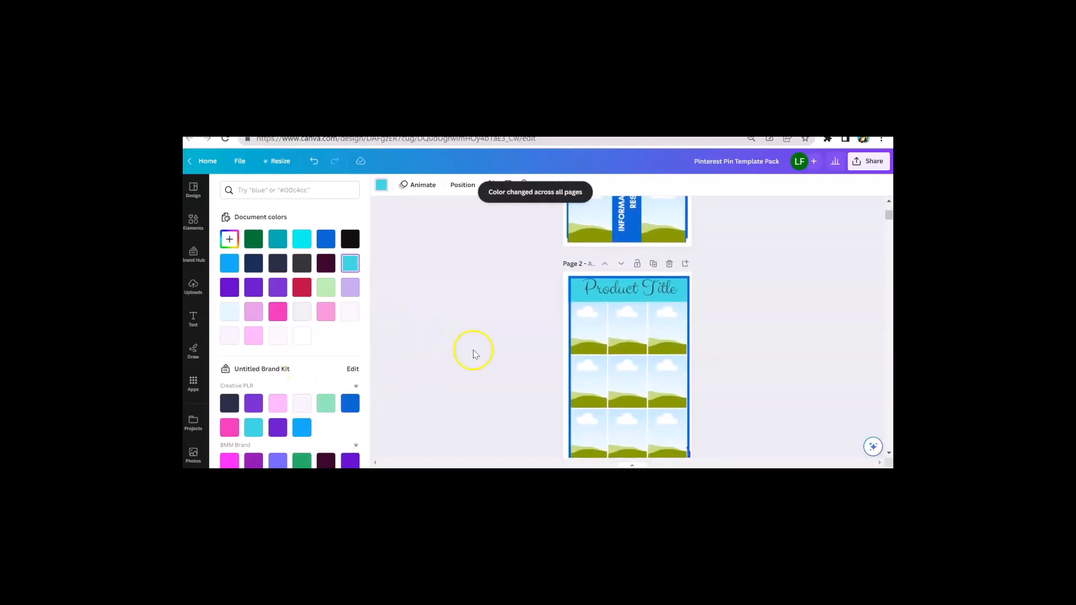
scroll(485, 342, down, 15)
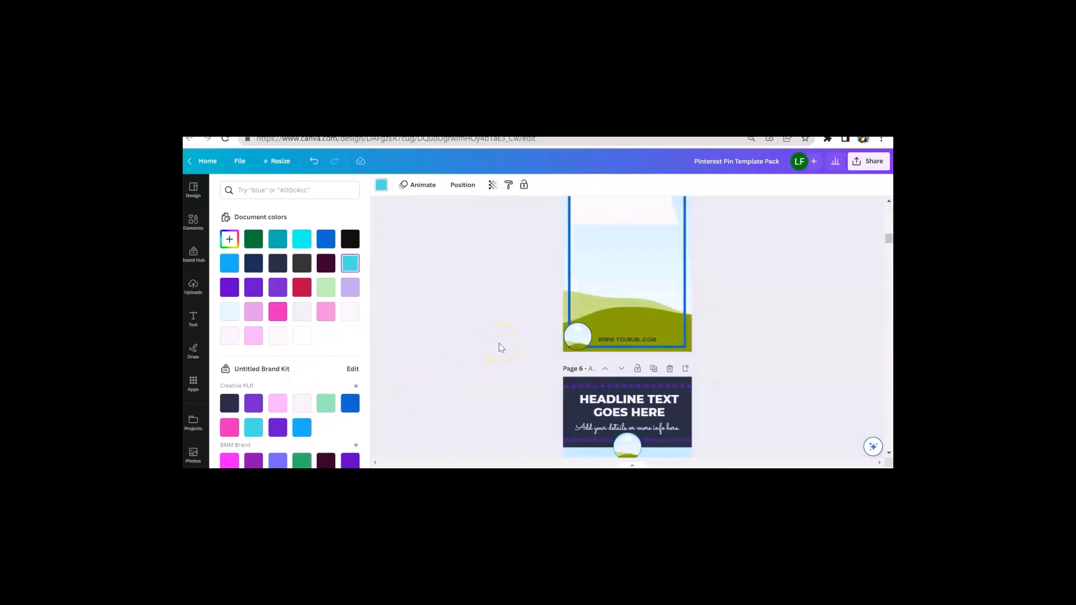
scroll(499, 346, down, 5)
scroll(503, 343, up, 6)
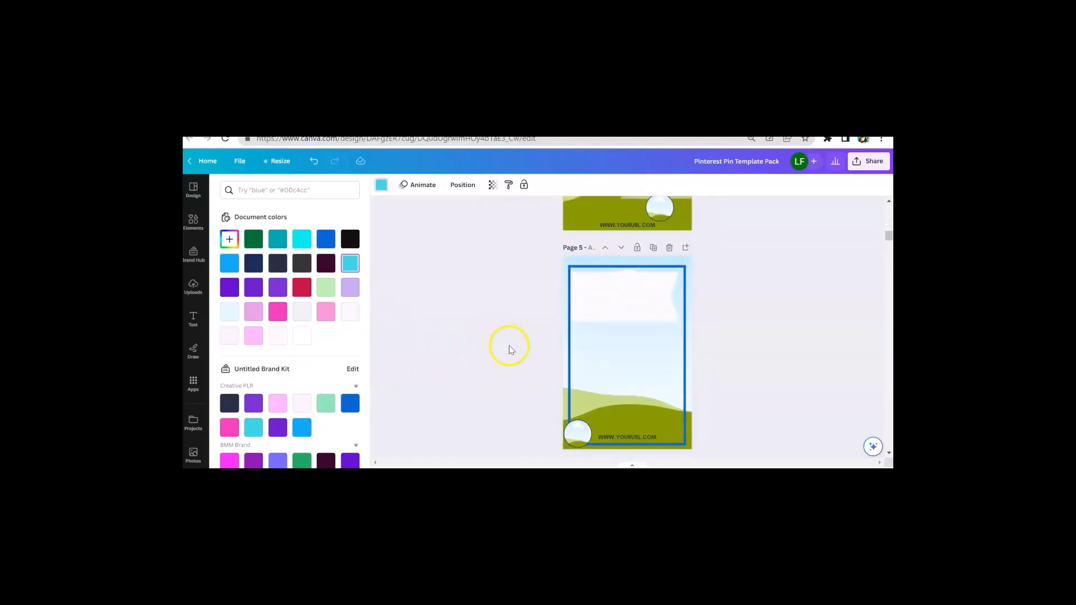
click(569, 335)
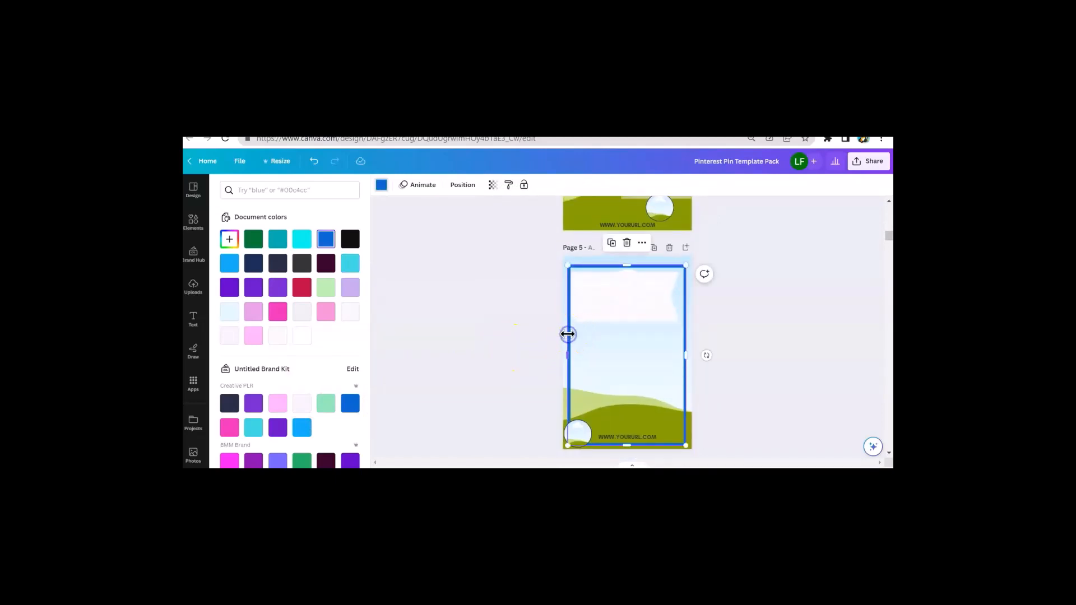
click(327, 404)
click(278, 467)
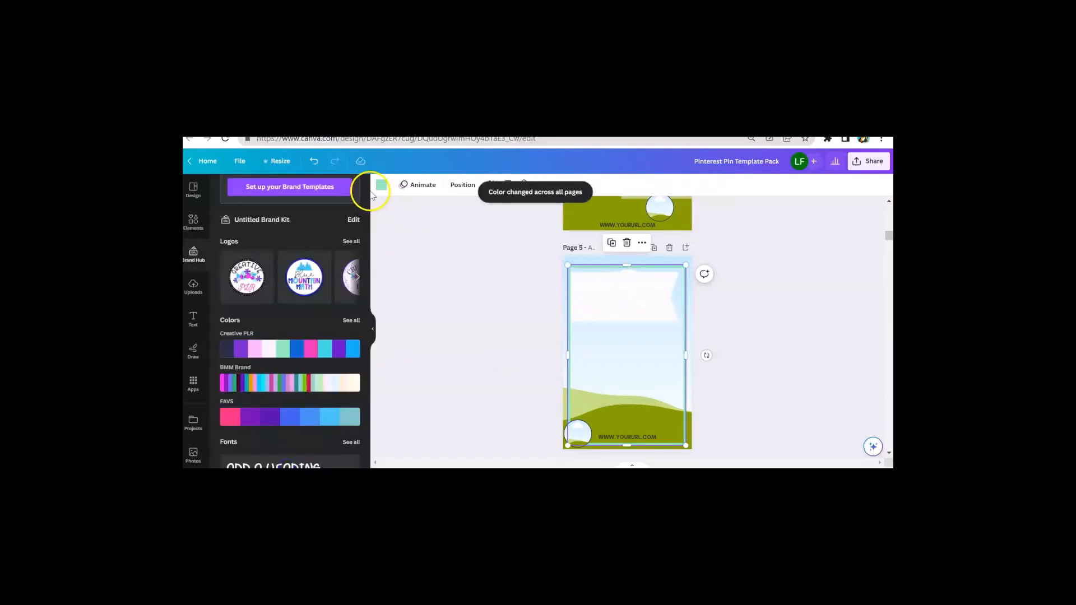
Step: Set the frame on page 5 to the Creative PLR dark purple and apply the change to all pages
click(377, 187)
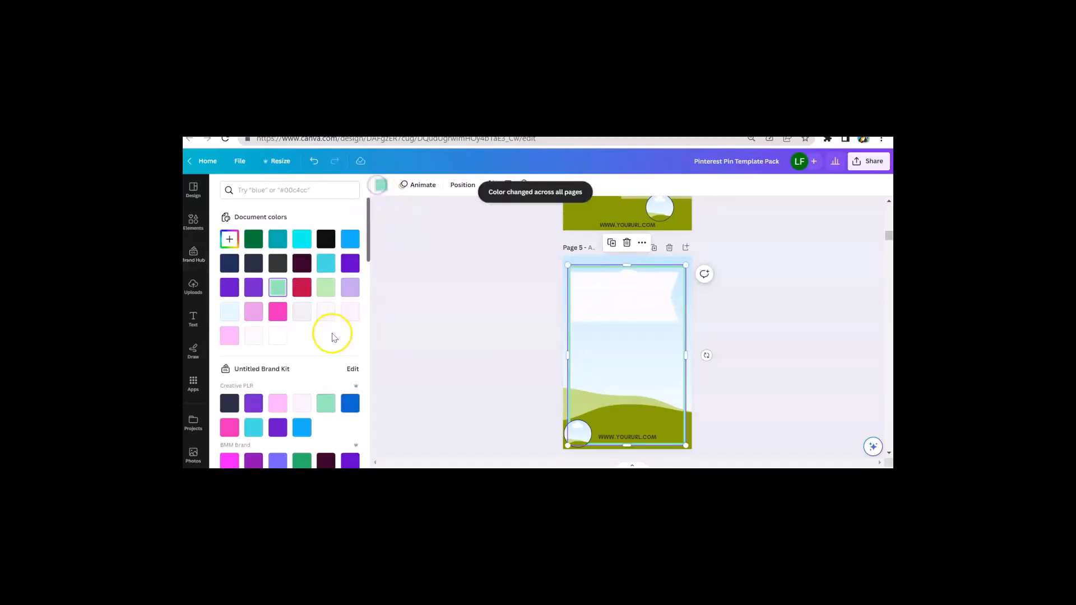
click(286, 433)
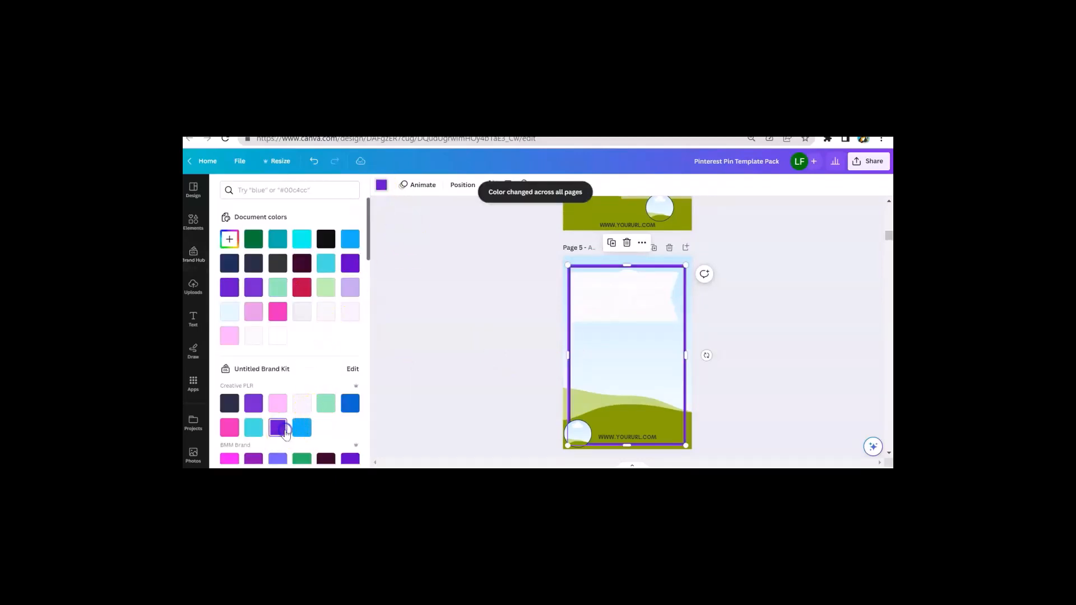
click(433, 358)
Step: Change the navy background of page 6 to the Creative PLR dark purple and apply the change to all pages
scroll(434, 359, down, 5)
scroll(570, 397, up, 2)
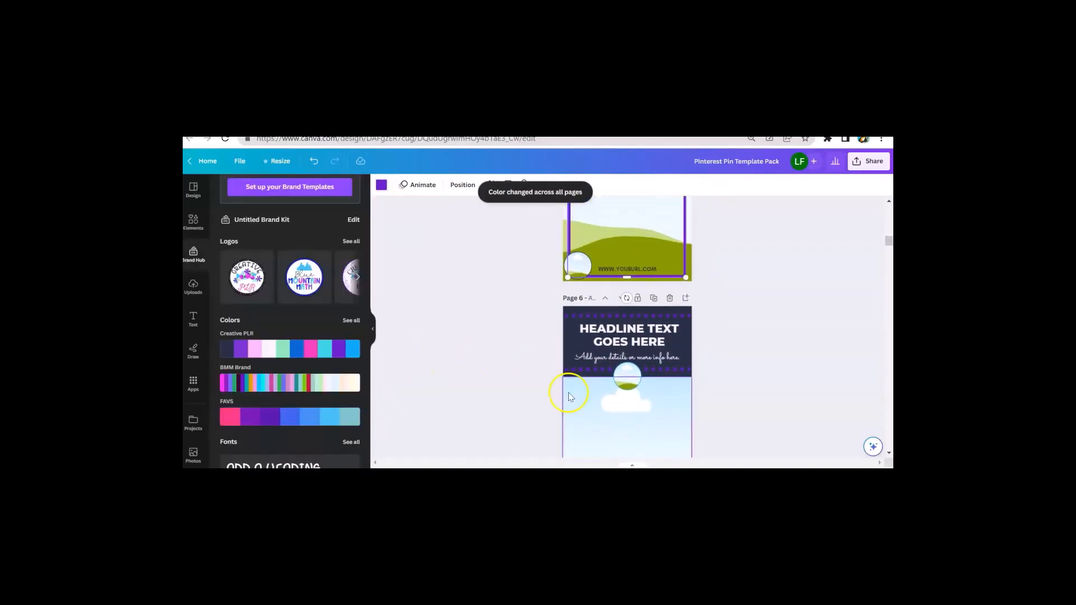
scroll(644, 447, down, 2)
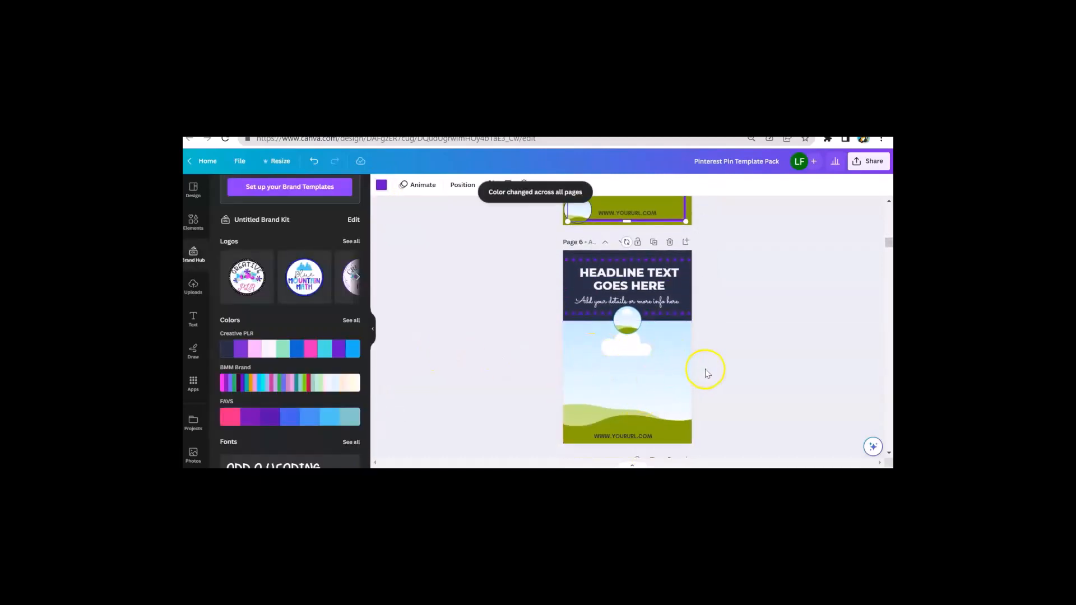
scroll(707, 372, down, 1)
scroll(728, 355, down, 1)
scroll(592, 282, up, 4)
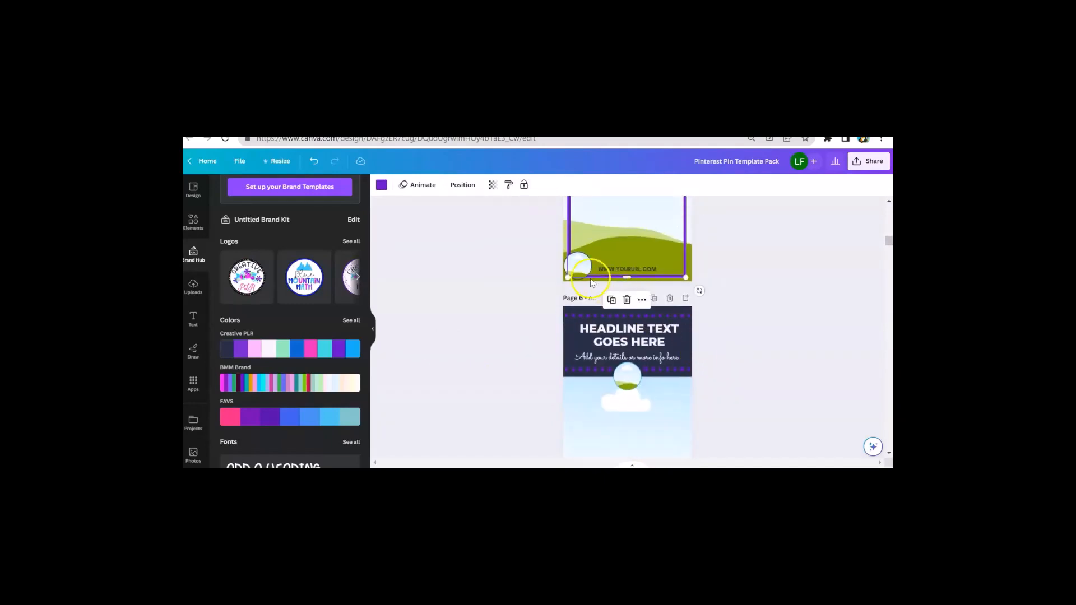
click(568, 318)
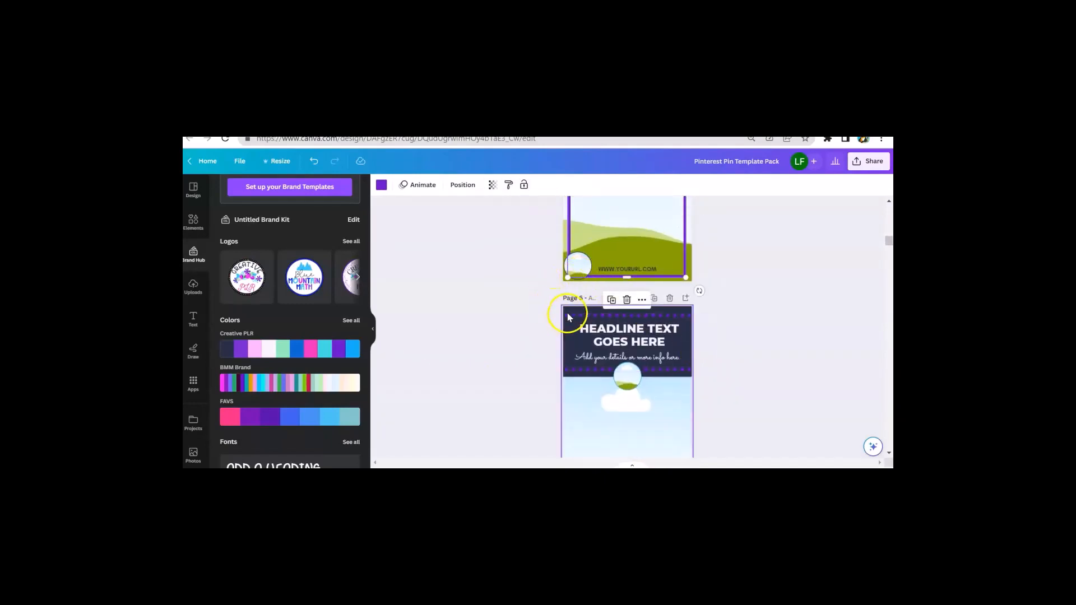
click(382, 185)
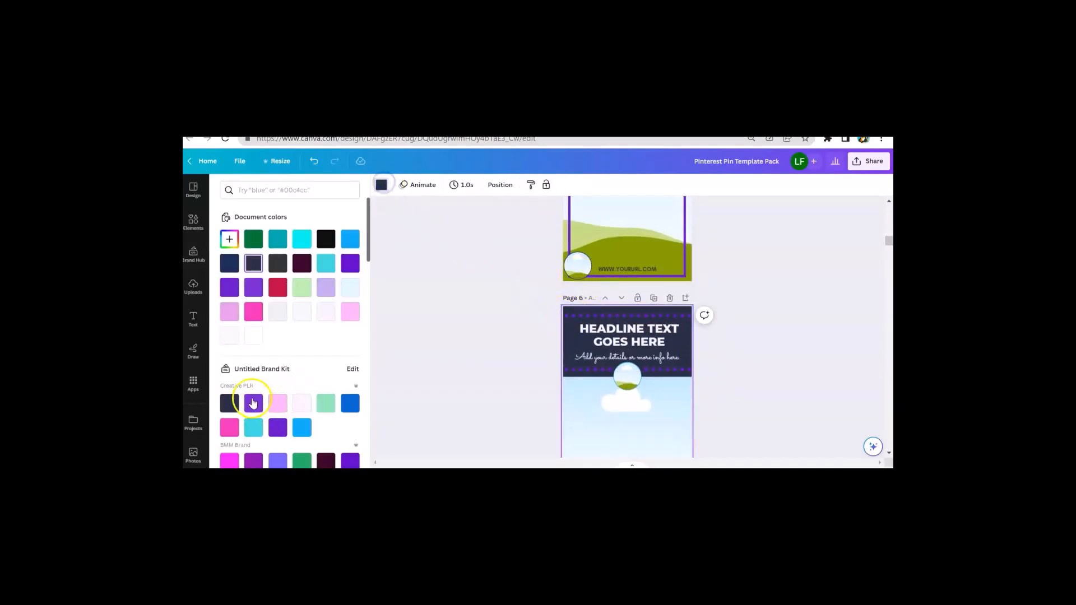
click(278, 427)
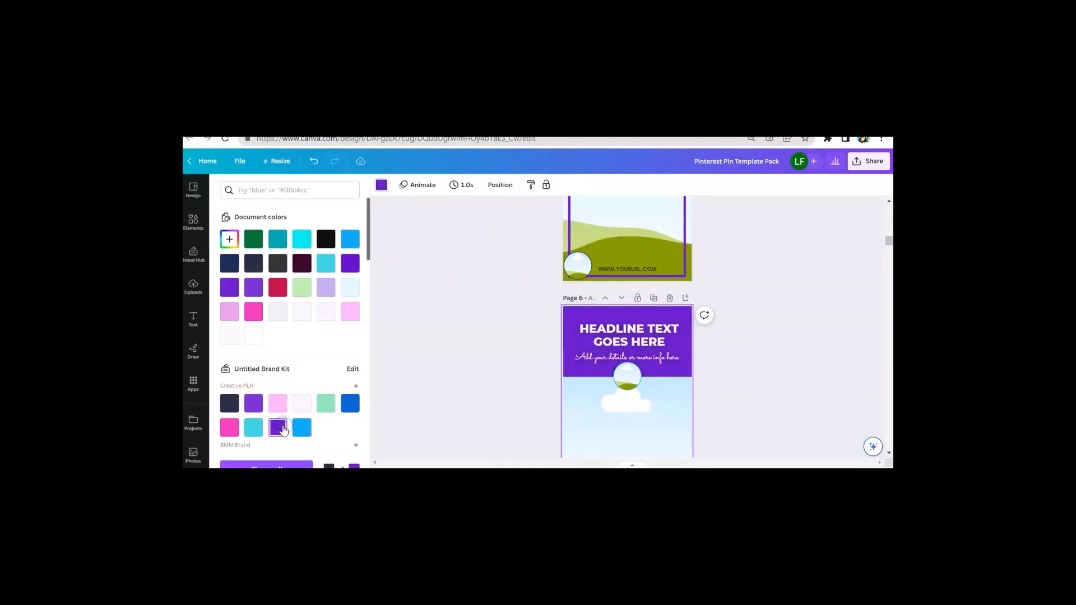
click(276, 467)
click(415, 368)
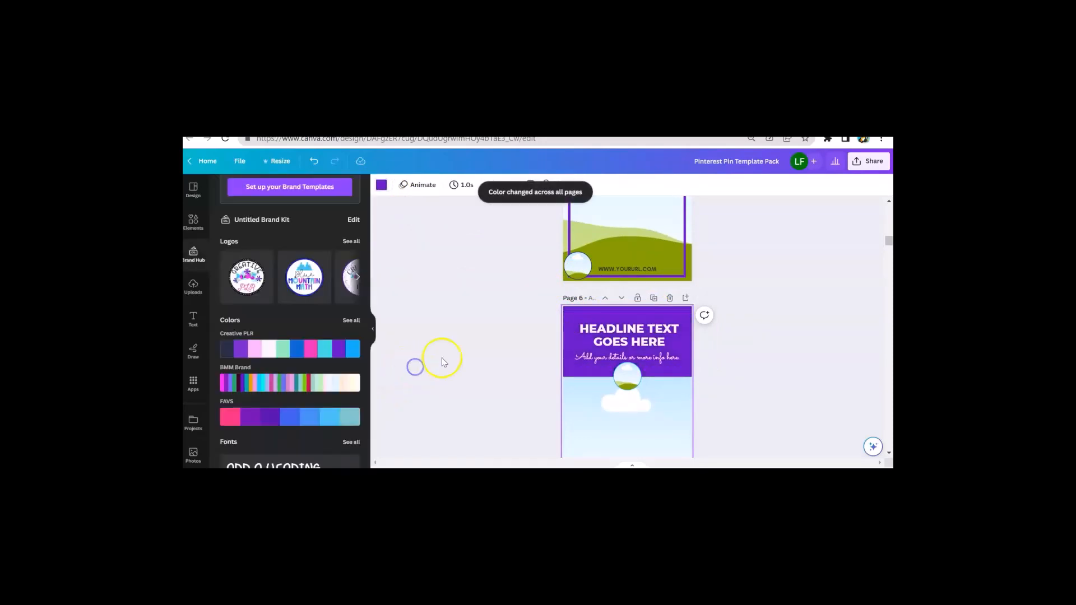
Step: Review the recoloured pins from page 6 through page 17 for consistent brand colours, returning to page 16
scroll(444, 362, down, 2)
scroll(443, 362, down, 10)
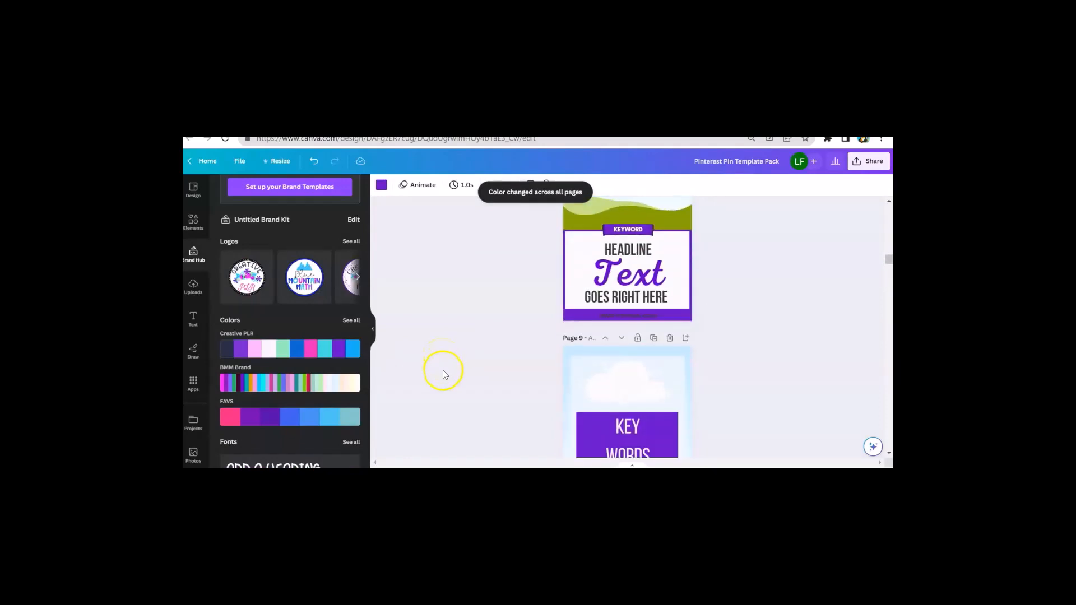
scroll(444, 372, down, 4)
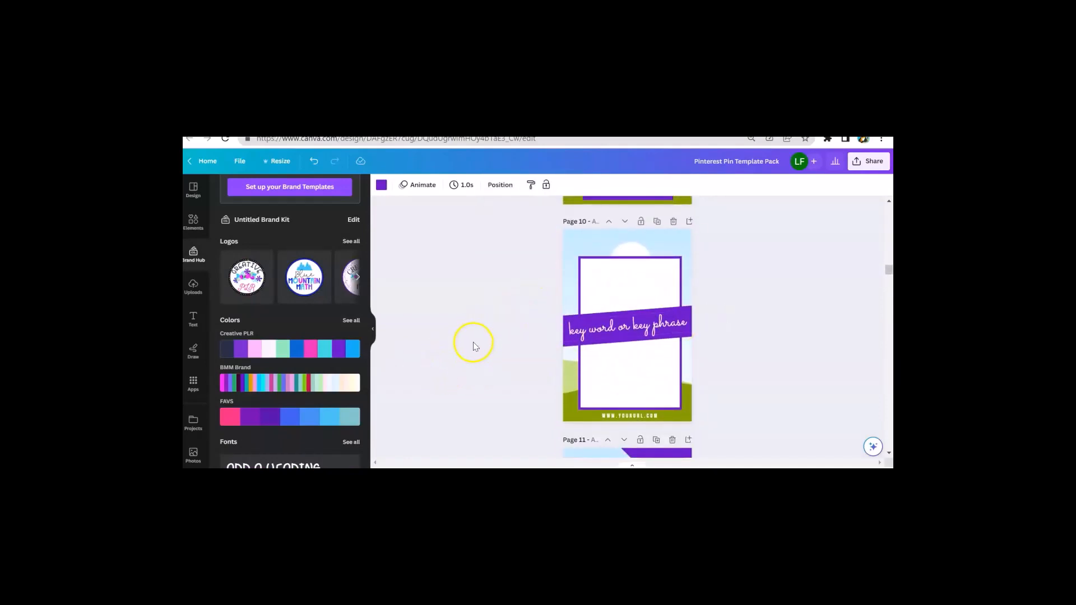
scroll(471, 344, up, 2)
scroll(457, 357, down, 8)
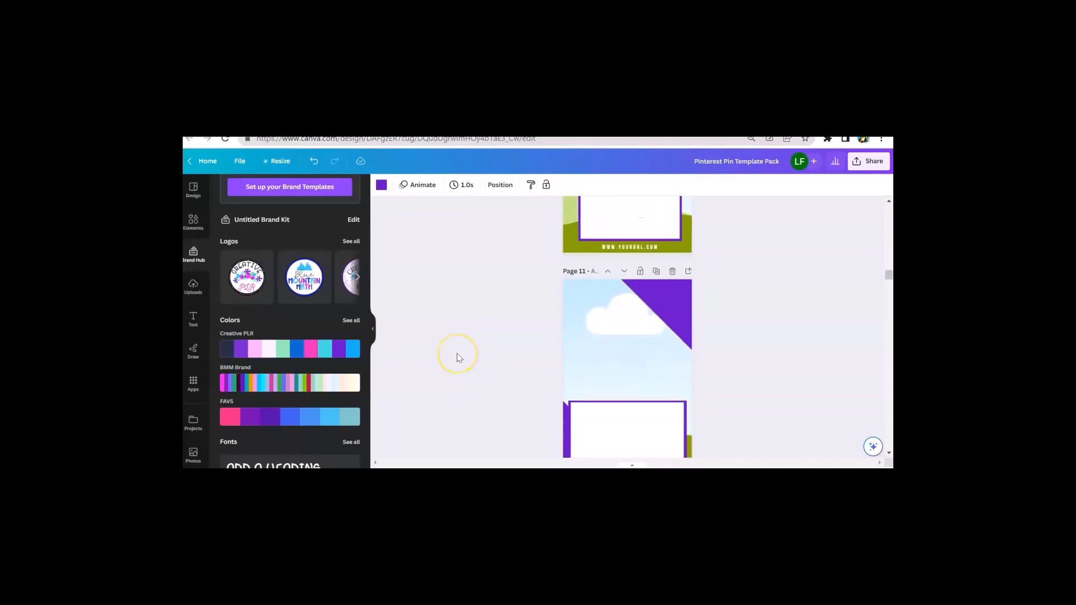
scroll(460, 337, down, 8)
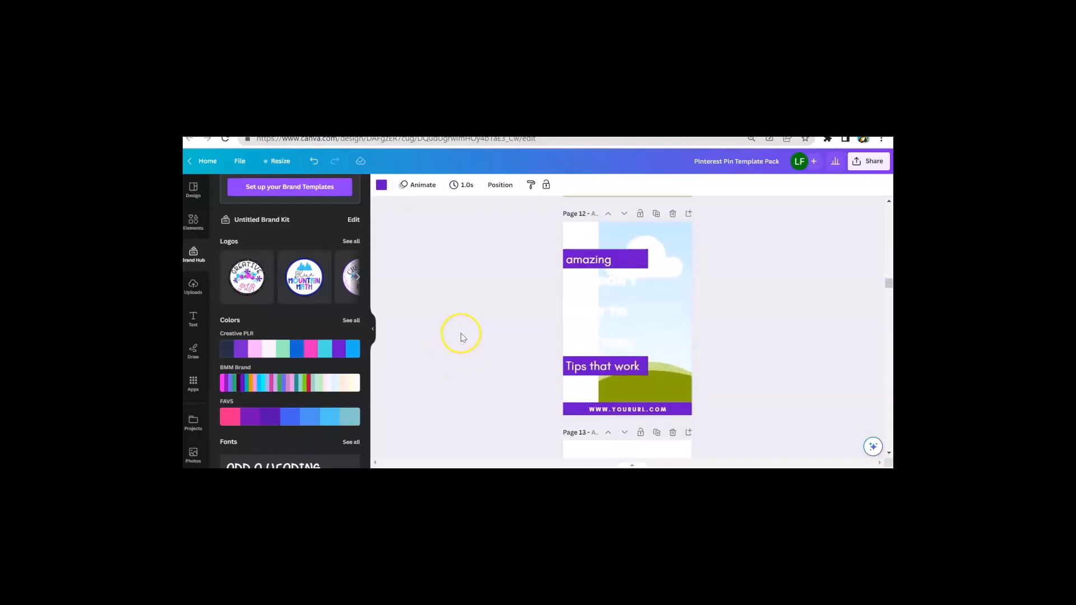
scroll(461, 337, down, 10)
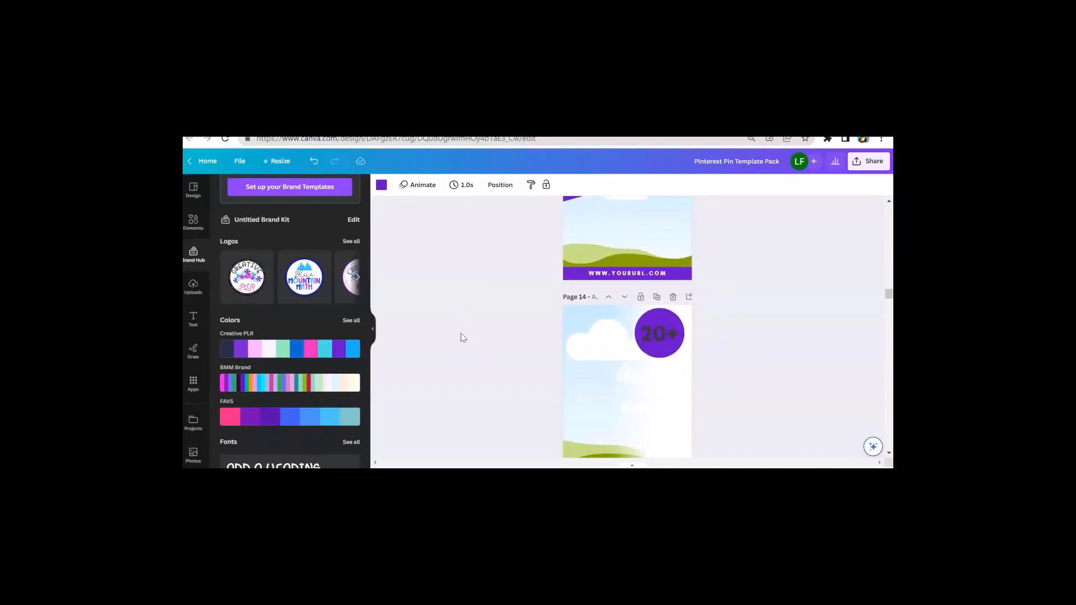
scroll(469, 334, down, 10)
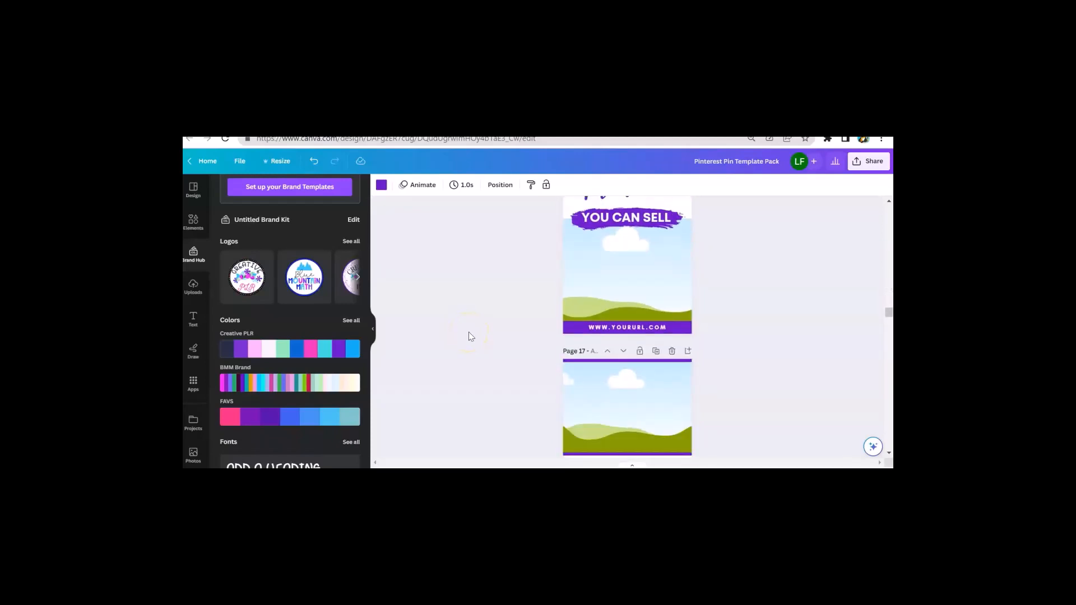
scroll(468, 335, up, 10)
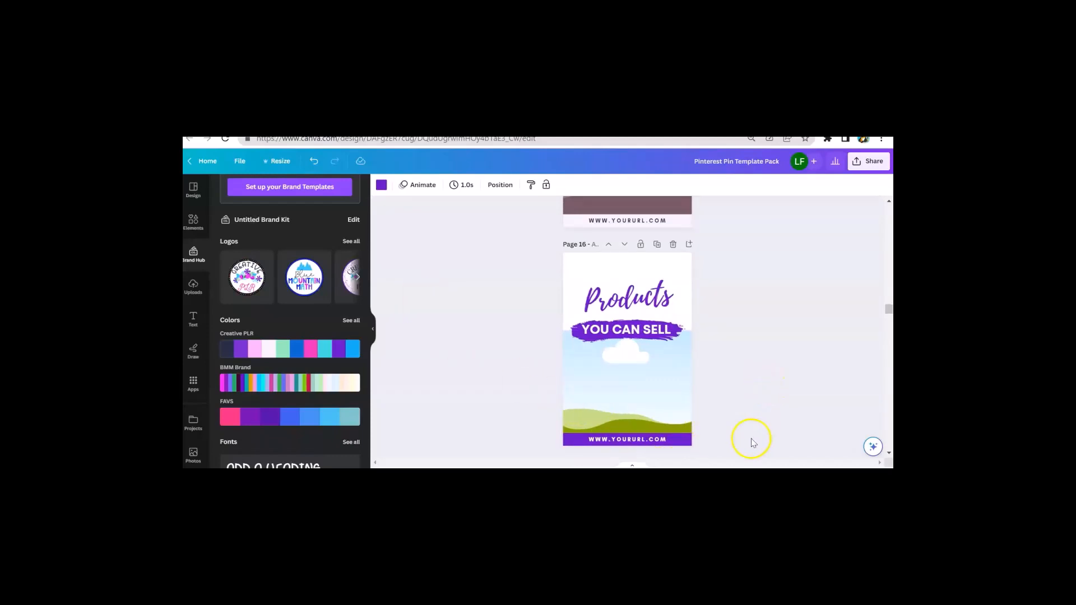
mouse_move(727, 491)
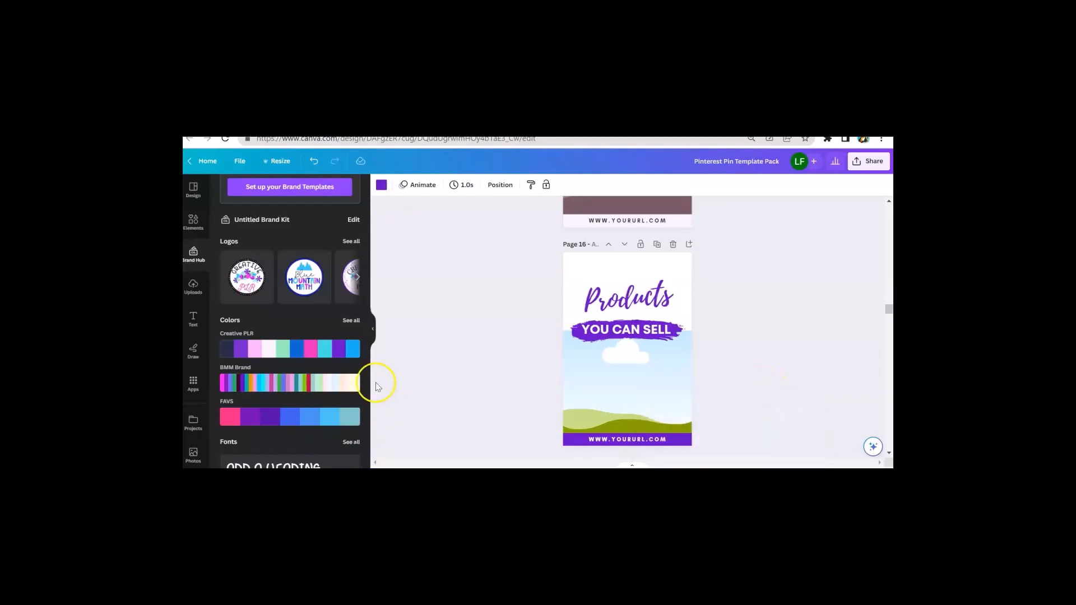